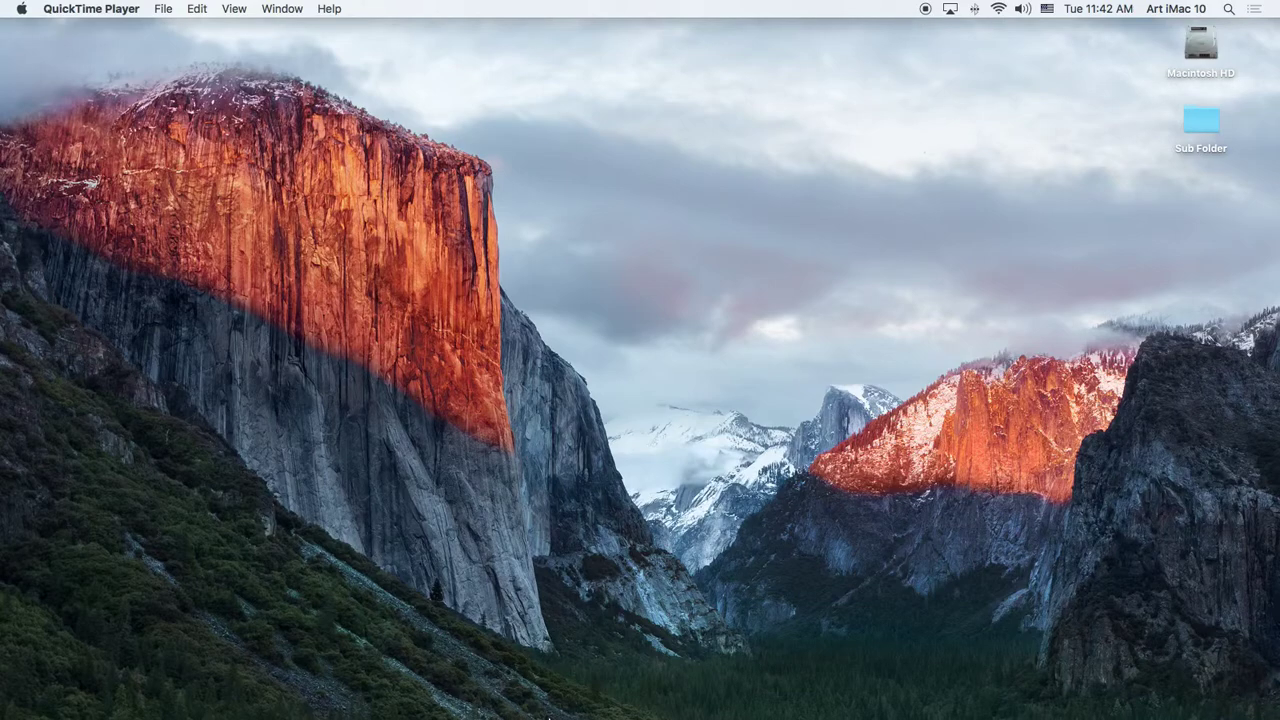
- Reveal the macOS Dock at the bottom of the screen
{"action": "mouse_move", "coordinate": [494, 712]}
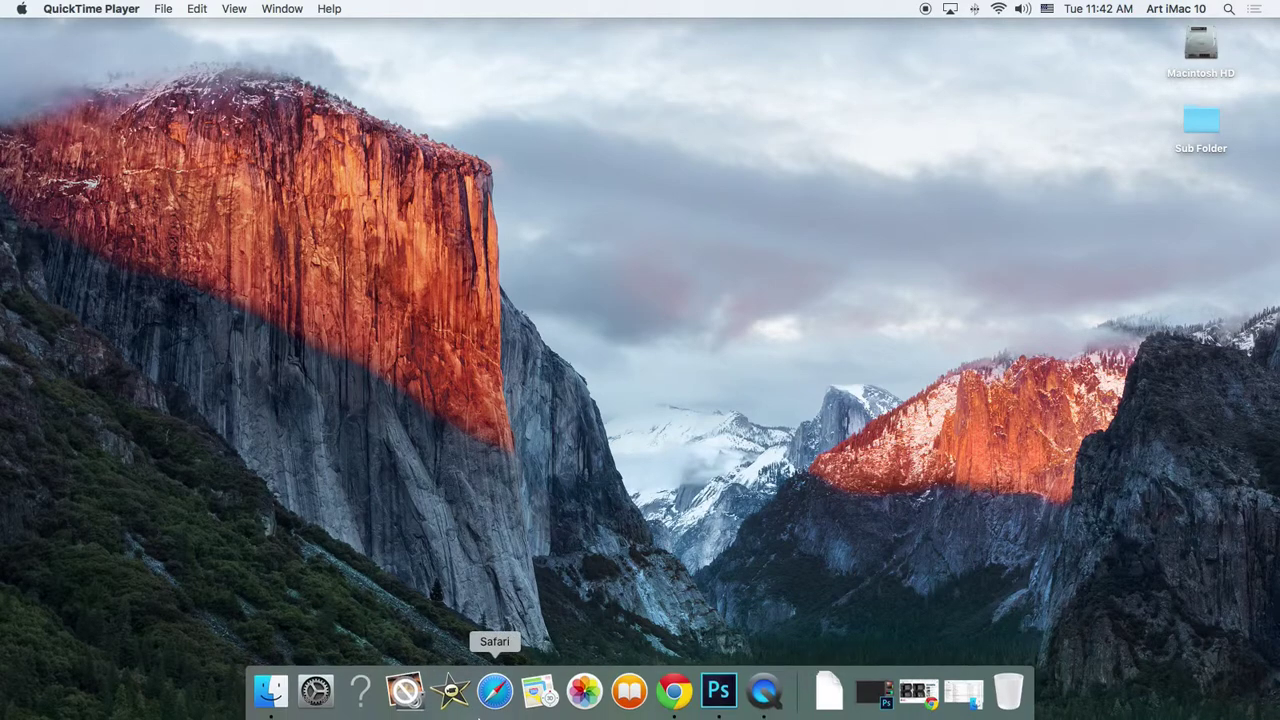
- Open Finder and select the Adobe Photoshop CC 2015 app inside its expanded Applications folder
{"action": "left_click", "coordinate": [272, 692]}
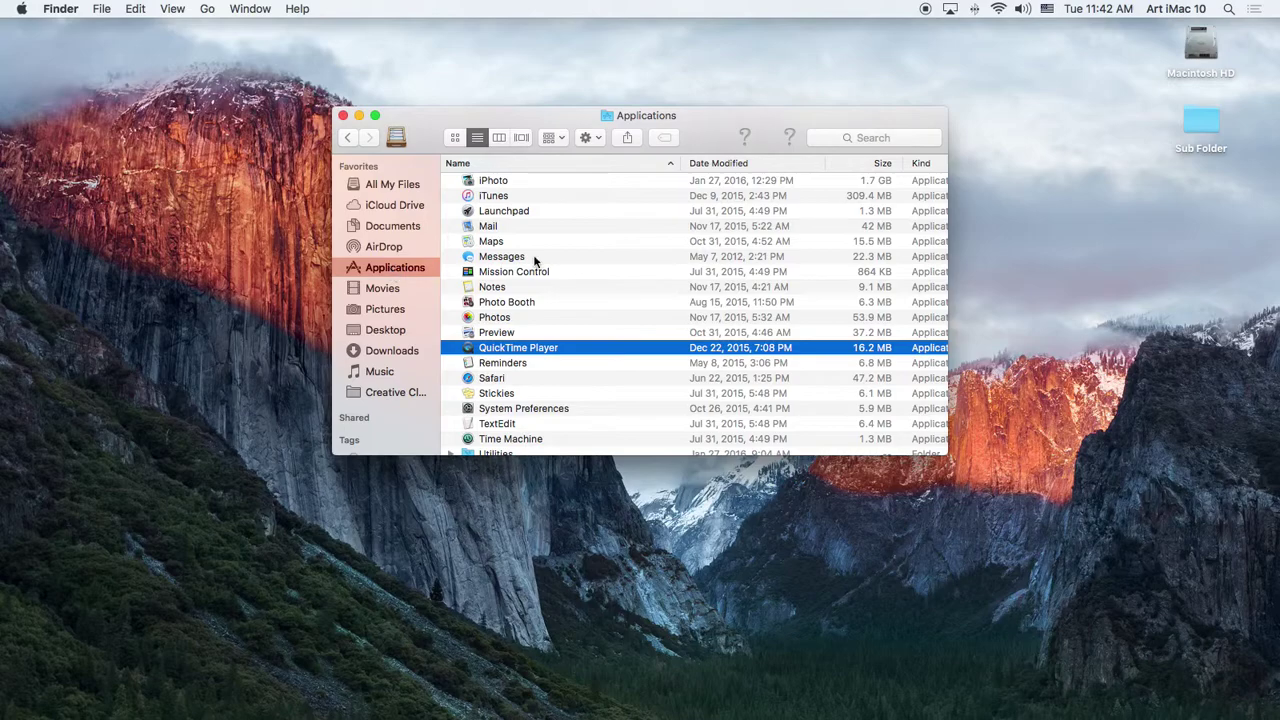
{"action": "scroll", "coordinate": [535, 265], "scroll_direction": "up", "scroll_amount": 15}
{"action": "scroll", "coordinate": [535, 277], "scroll_direction": "up", "scroll_amount": 2}
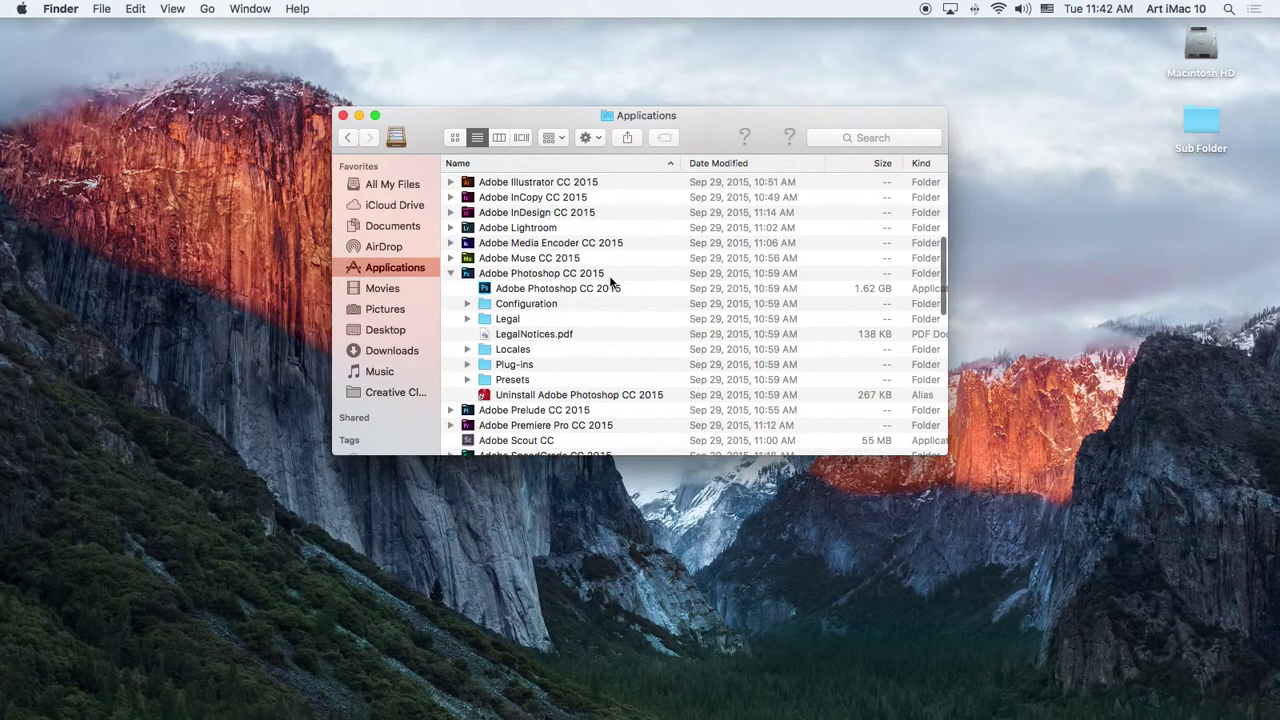
{"action": "left_click", "coordinate": [452, 273]}
{"action": "left_click", "coordinate": [452, 273]}
{"action": "left_click", "coordinate": [506, 291]}
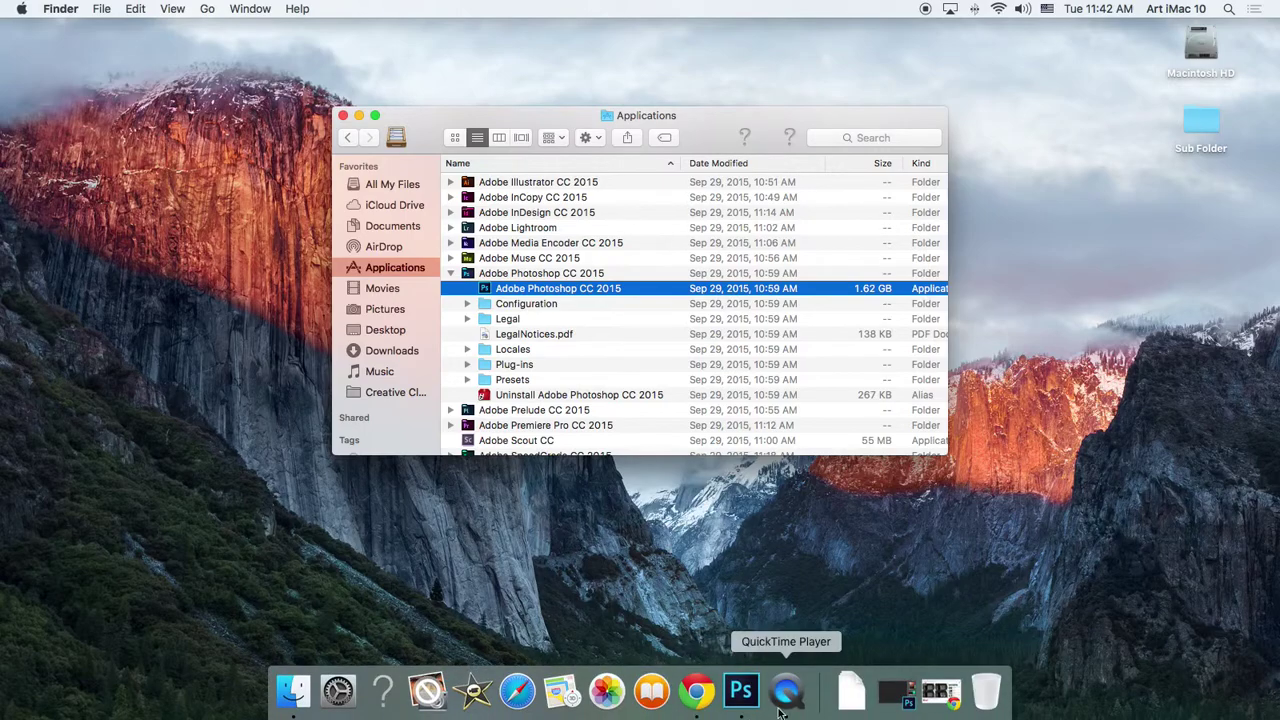
- Launch Photoshop CC 2015, centre its window on screen, and bring up the File menu
{"action": "left_click", "coordinate": [742, 695]}
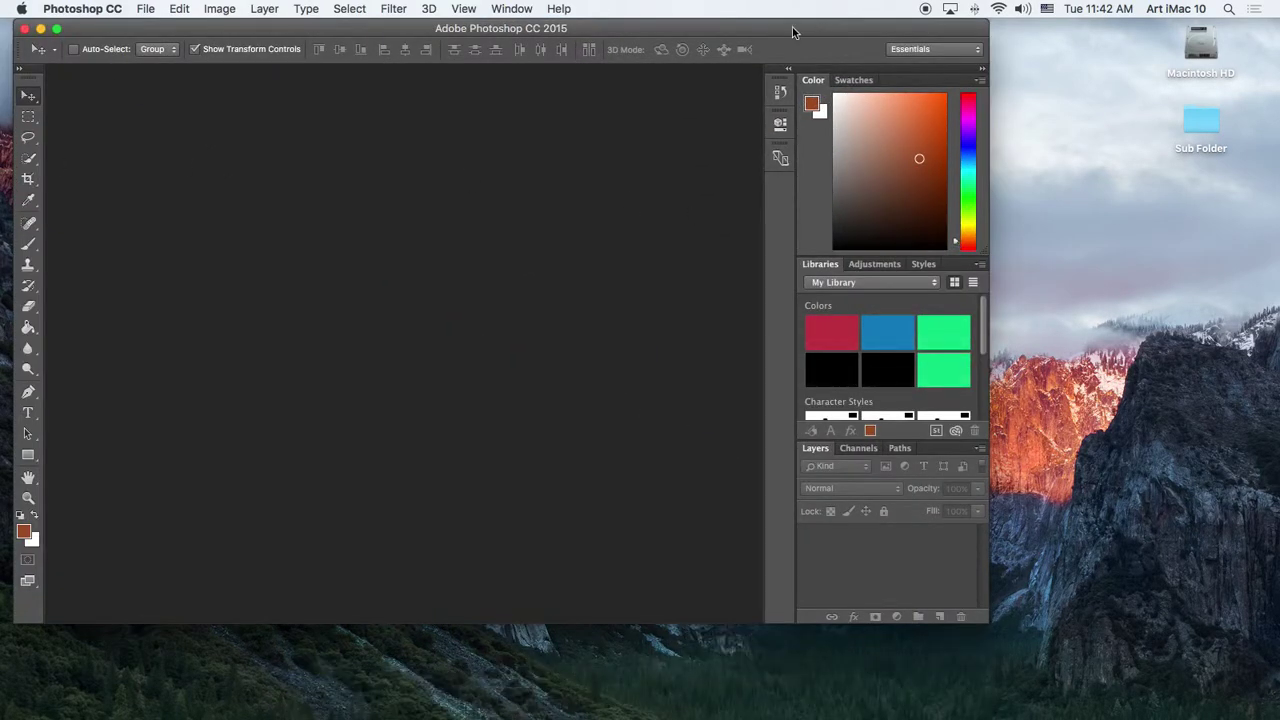
{"action": "left_click_drag", "start_coordinate": [792, 29], "coordinate": [987, 83]}
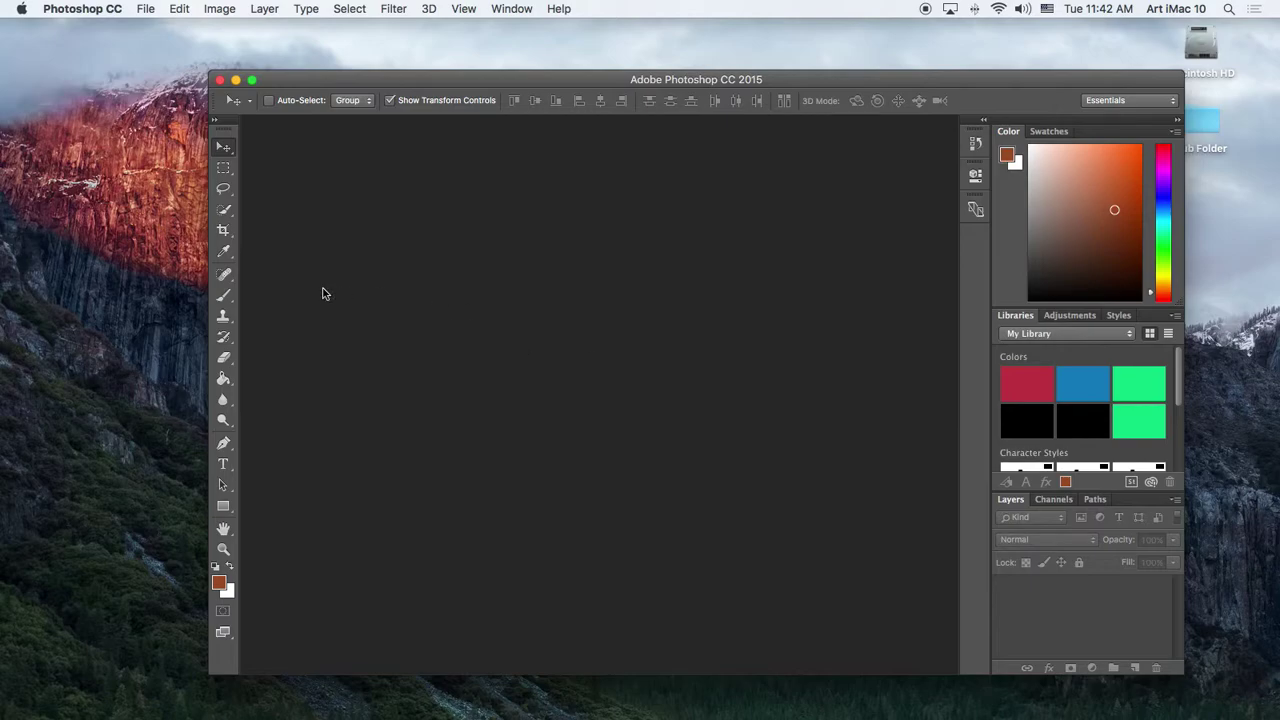
{"action": "left_click", "coordinate": [223, 274]}
{"action": "left_click", "coordinate": [145, 12]}
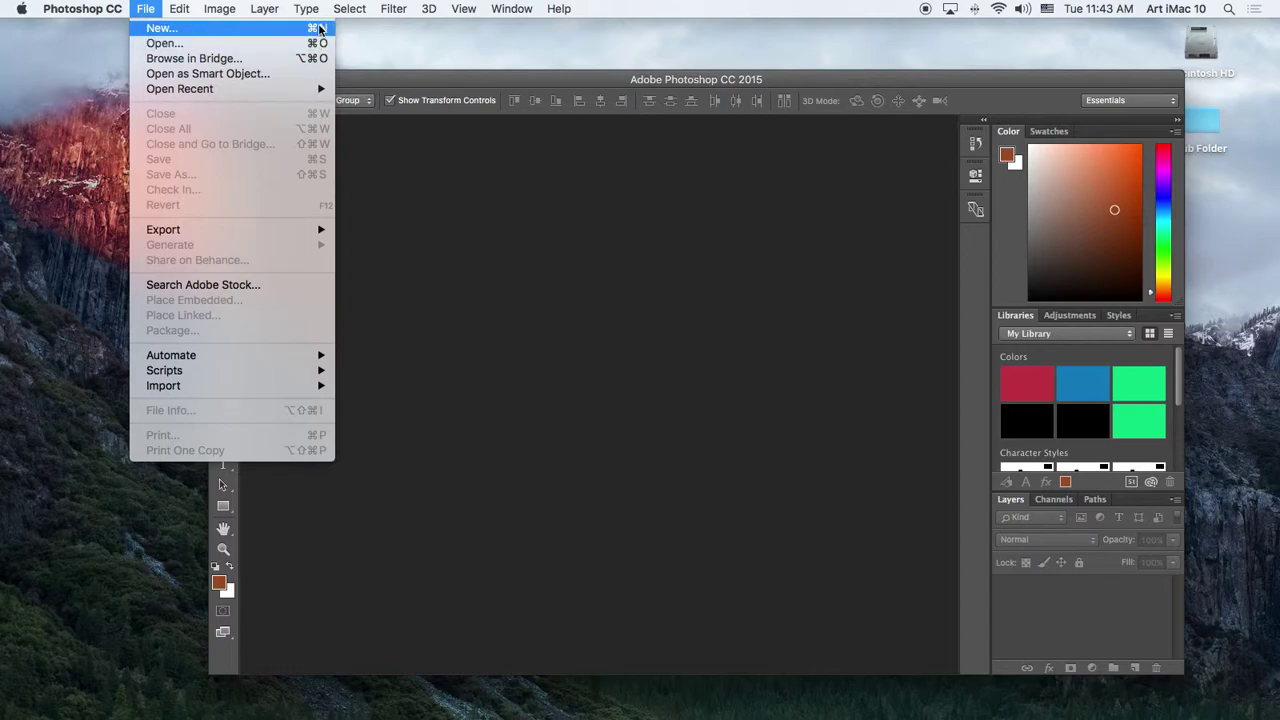
- Start a new 11 × 8.5 in, 300 ppi transparent document and shift its dialog left
{"action": "left_click", "coordinate": [445, 245]}
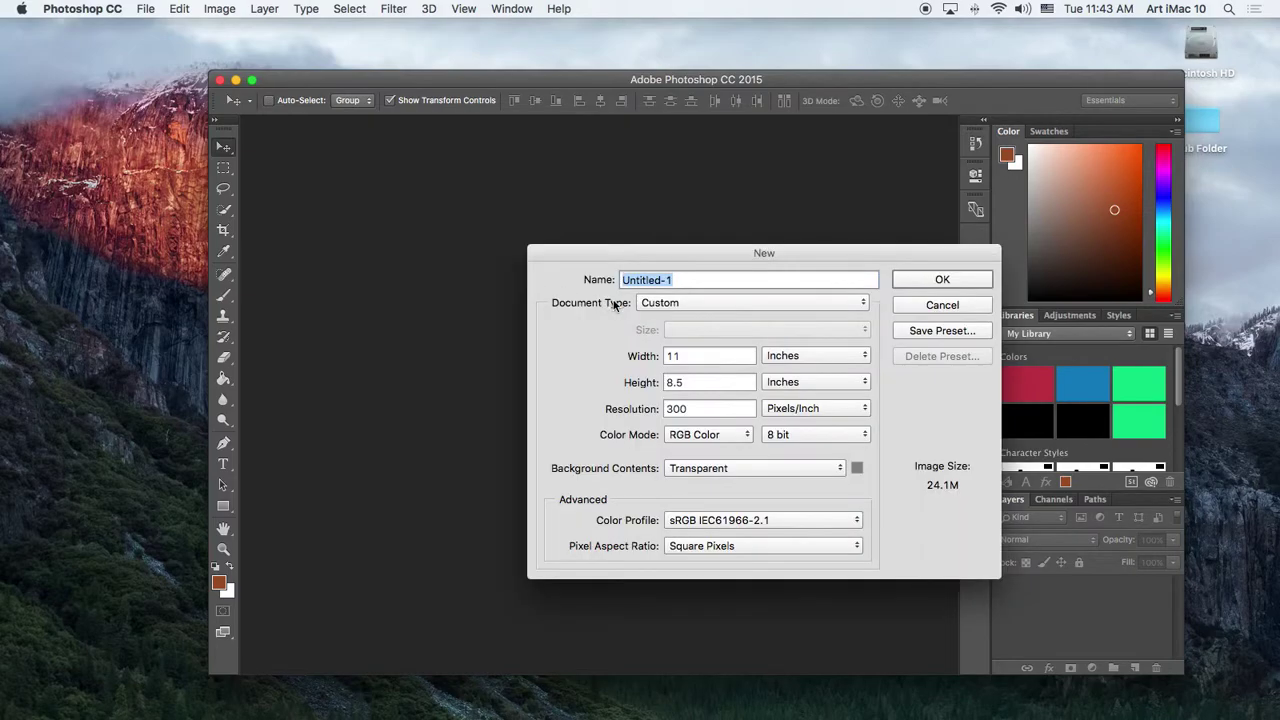
{"action": "left_click_drag", "start_coordinate": [674, 253], "coordinate": [482, 233]}
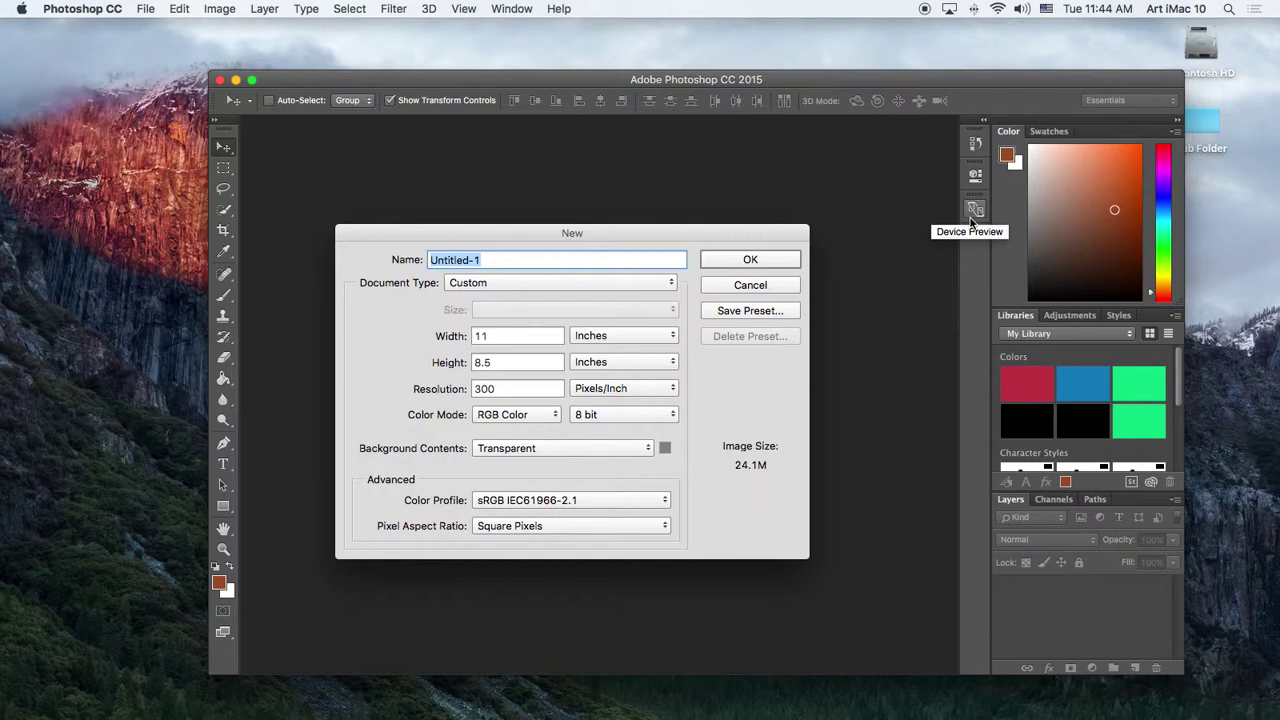
- Replace the mistyped name with ShutterSpeed02092016JB in the New dialog's Name field
{"action": "type", "text": "H"}
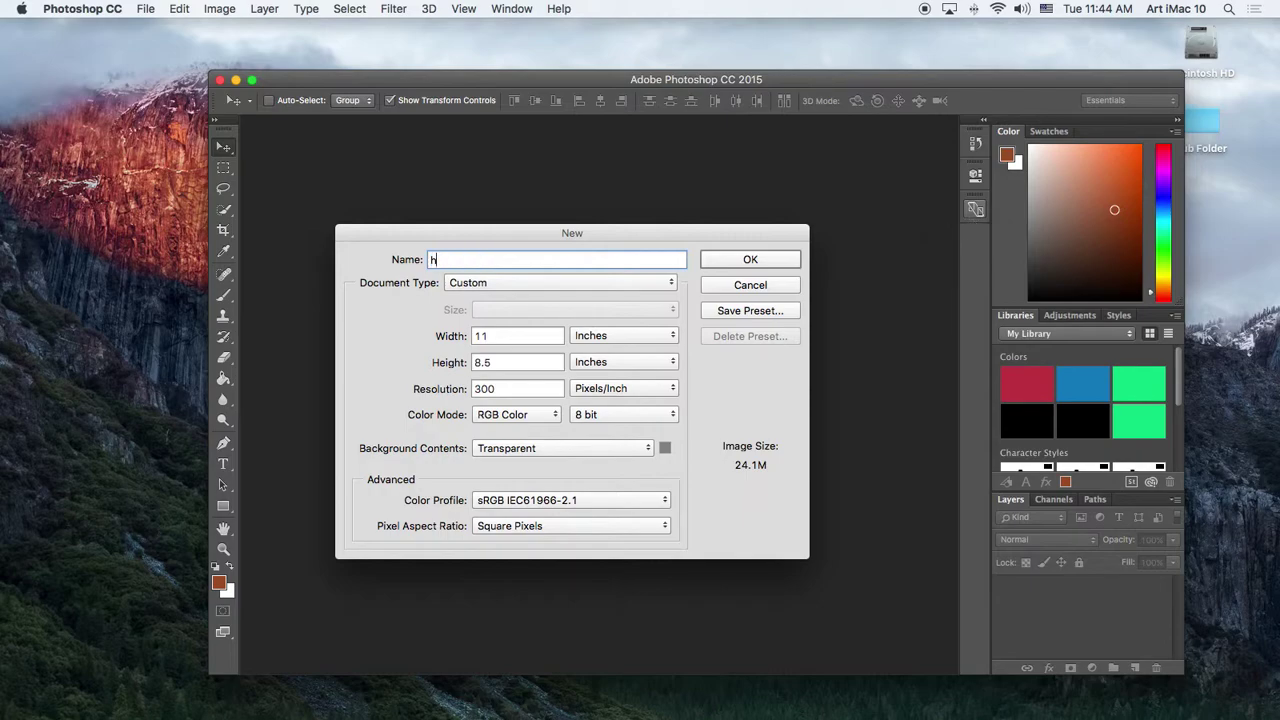
{"action": "type", "text": "ut"}
{"action": "key", "text": "BackSpace"}
{"action": "key", "text": "BackSpace"}
{"action": "key", "text": "BackSpace"}
{"action": "type", "text": "ShutterSpeed"}
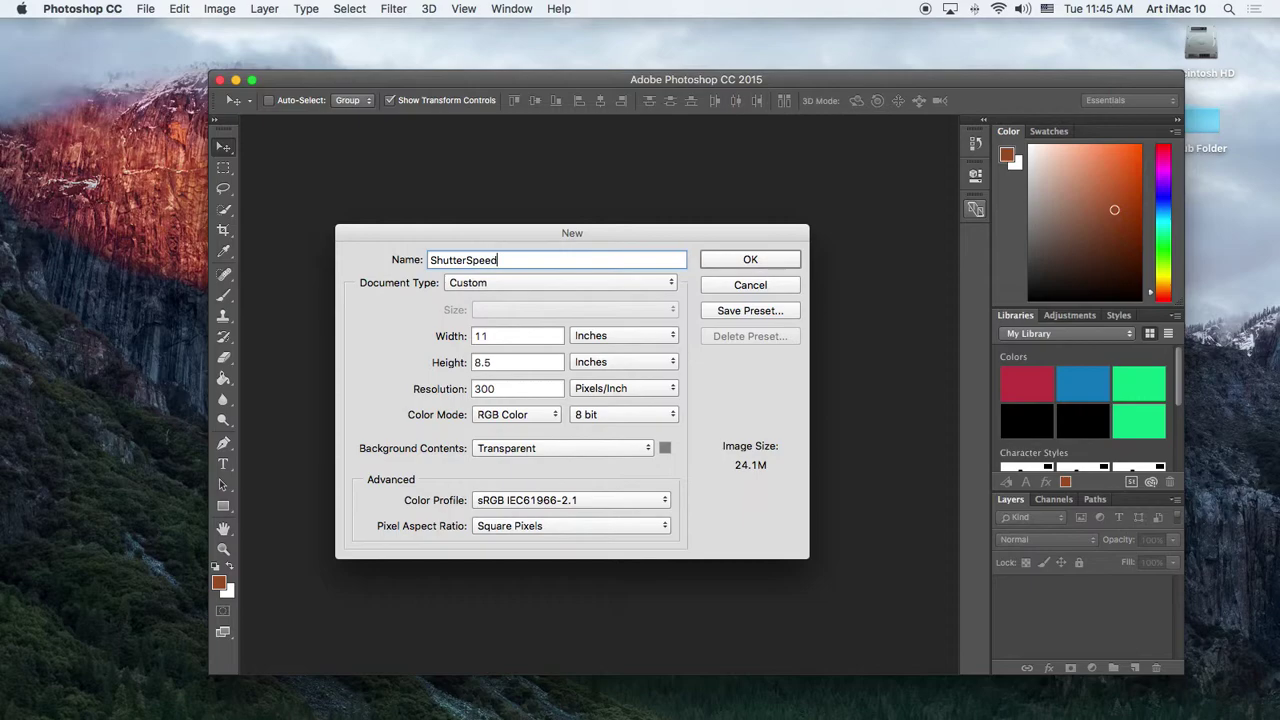
{"action": "type", "text": "02092016JB"}
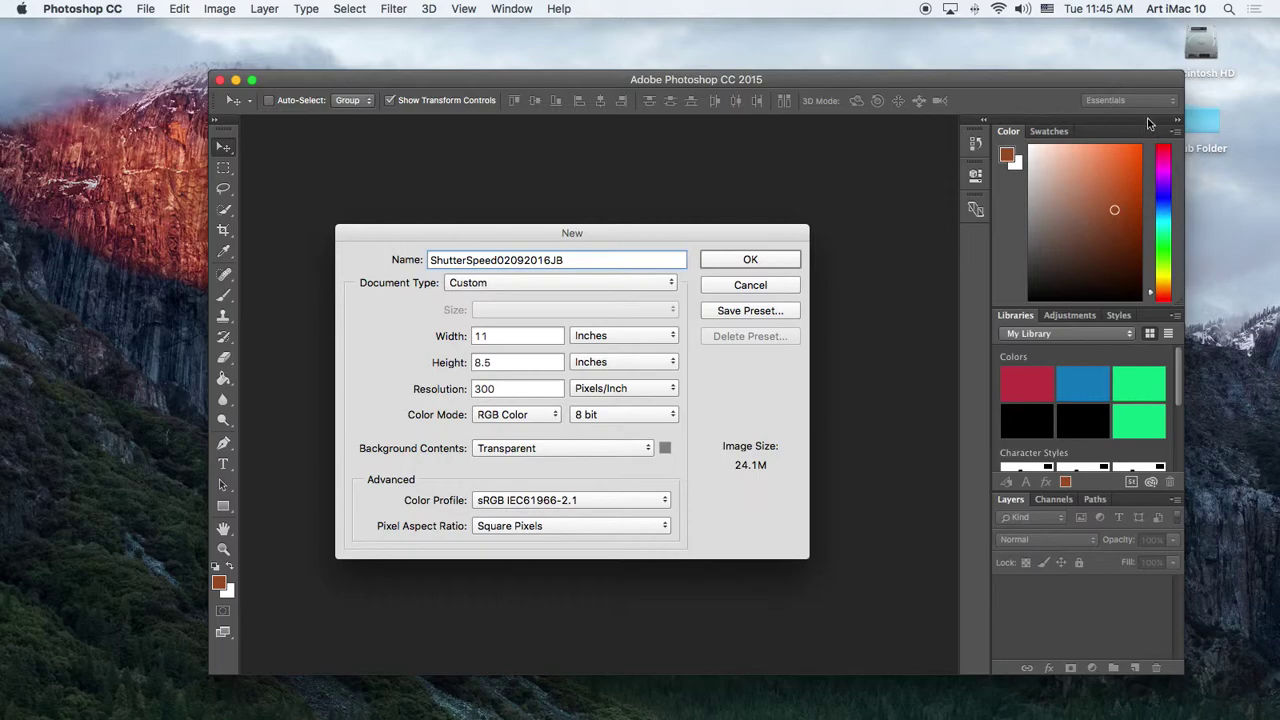
{"action": "left_click", "coordinate": [633, 340]}
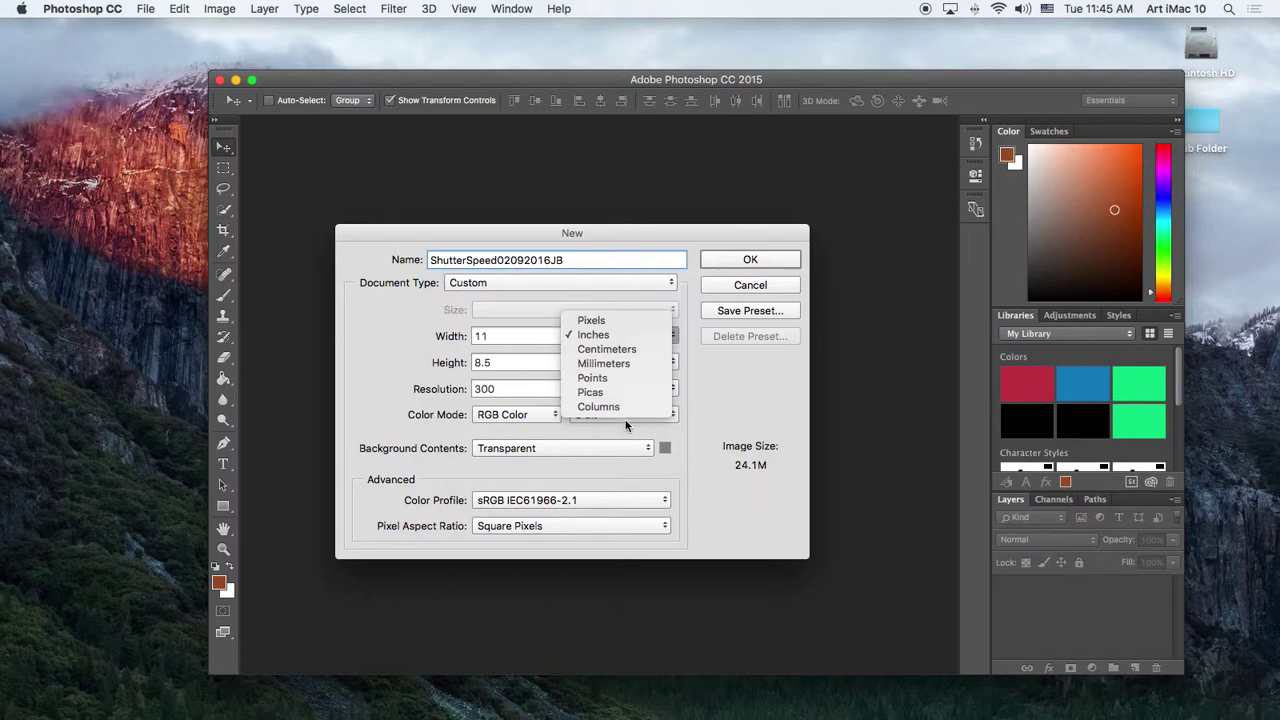
{"action": "left_click", "coordinate": [623, 338]}
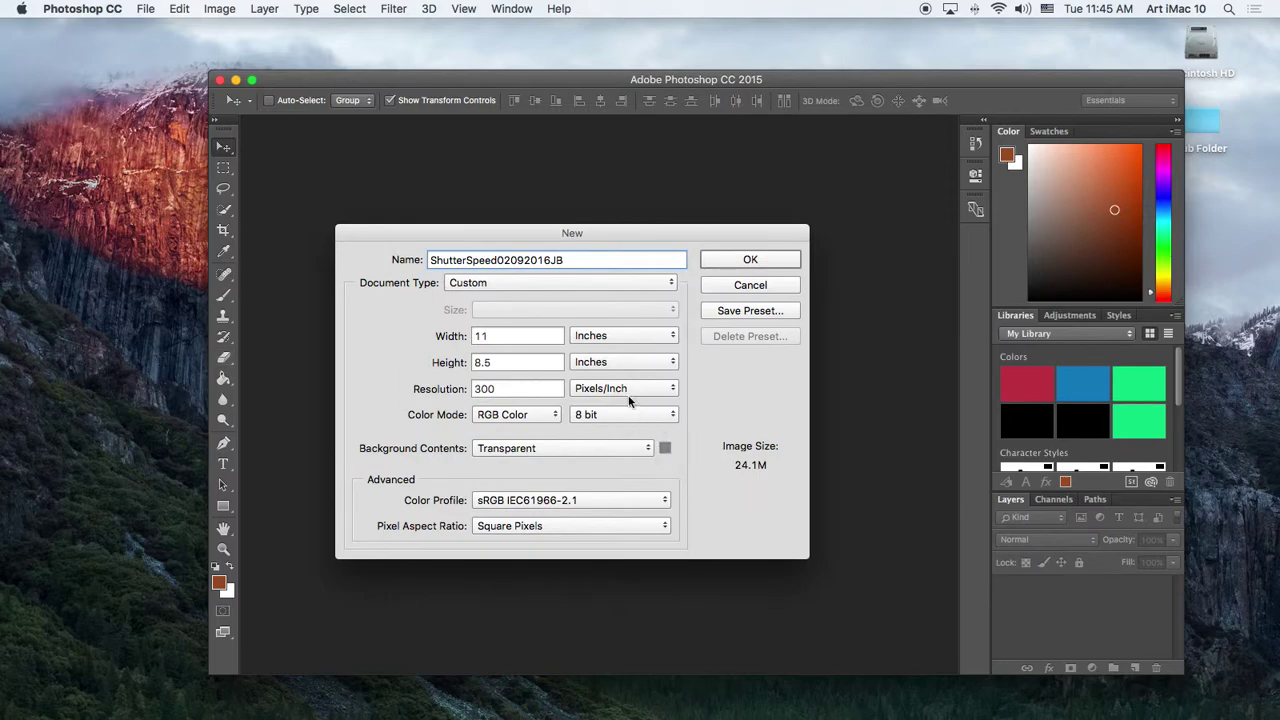
- Create the 11 × 8.5 in transparent document and zoom out to see the whole canvas
{"action": "left_click", "coordinate": [757, 261]}
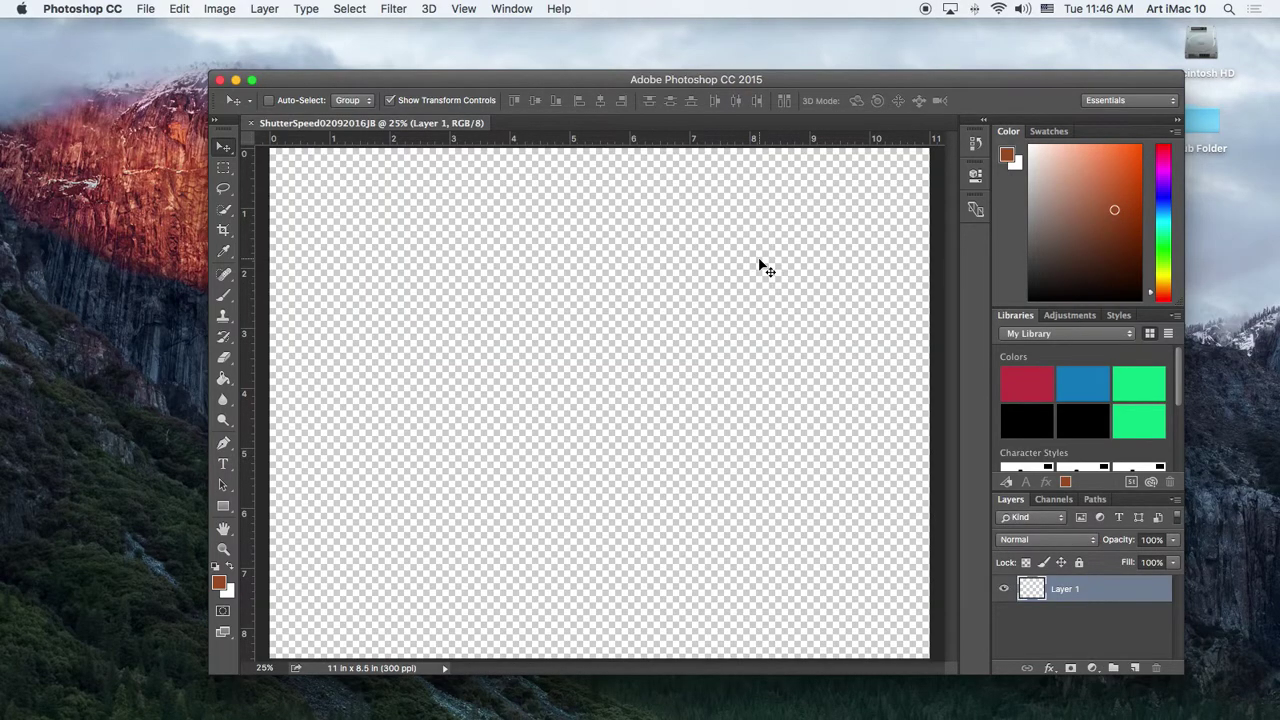
{"action": "key", "text": "super+minus"}
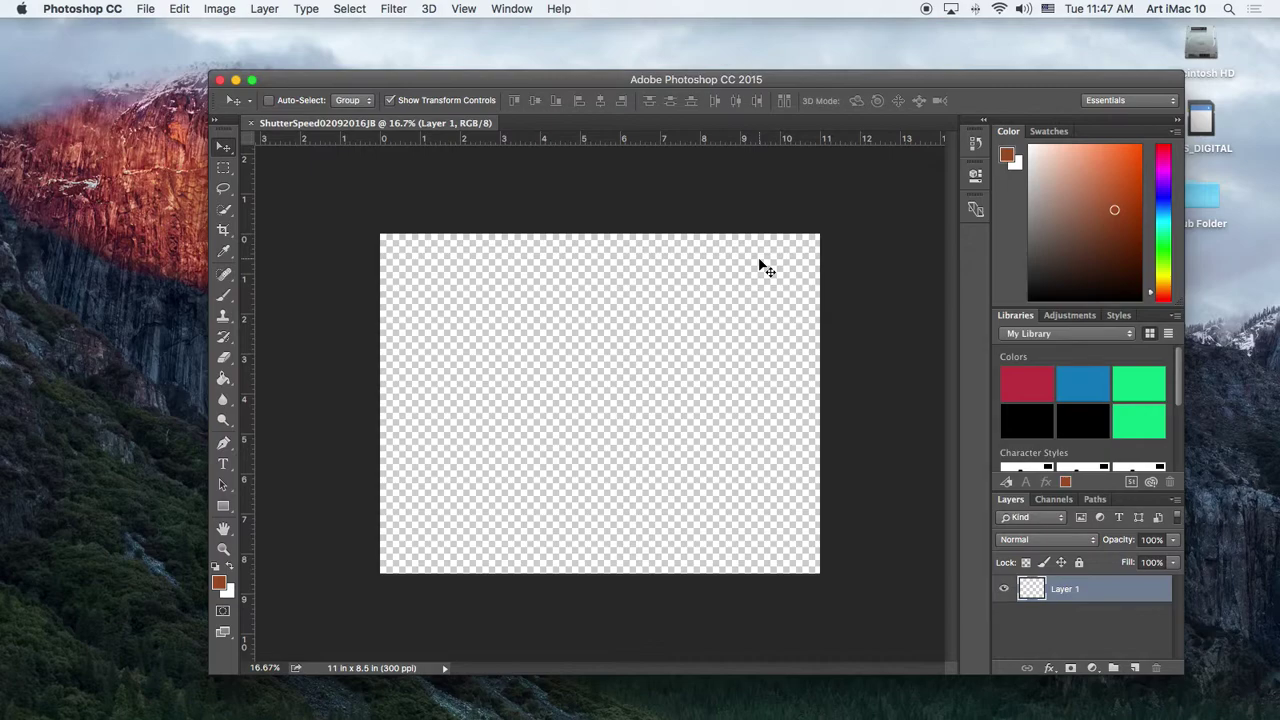
{"action": "key", "text": "super+o"}
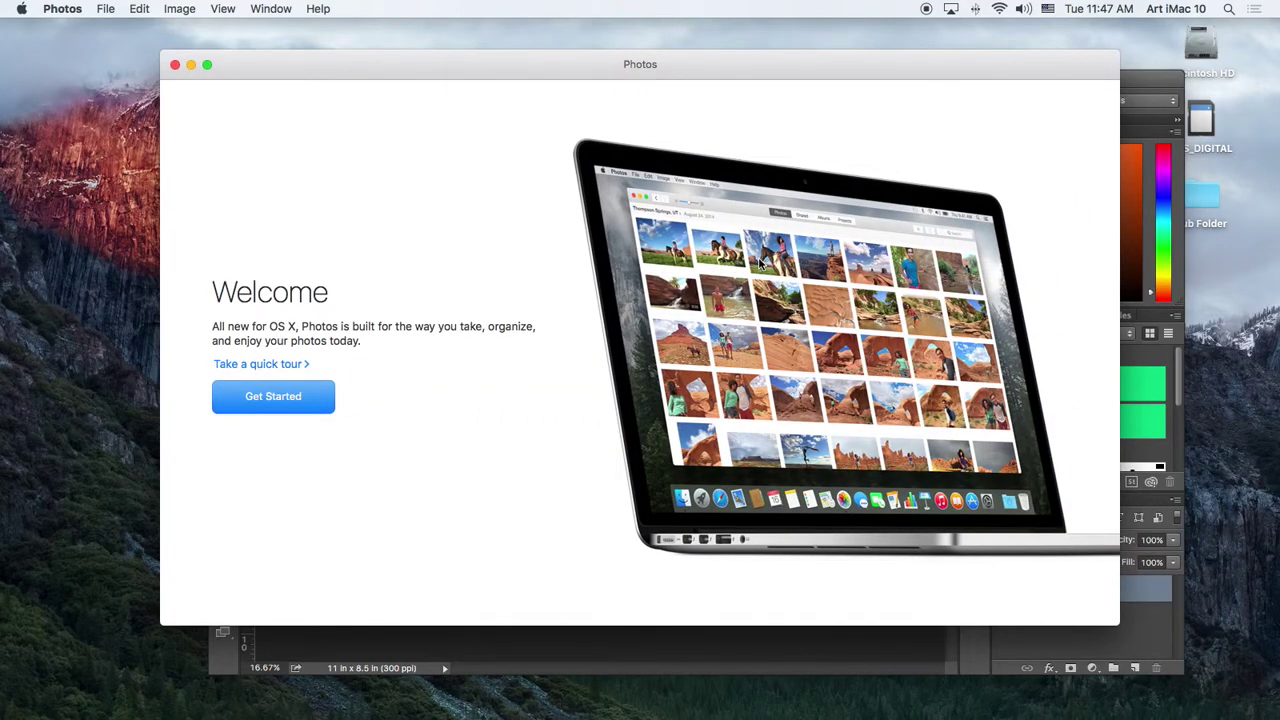
{"action": "left_click", "coordinate": [175, 65]}
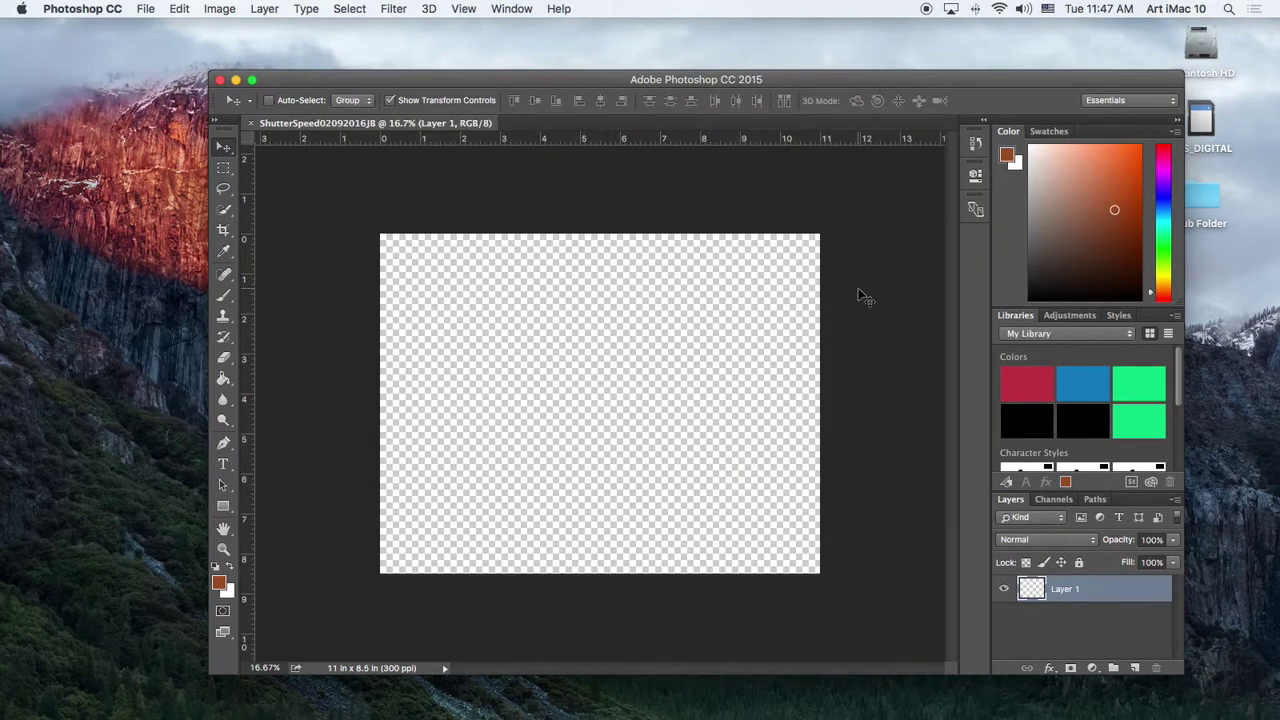
- In the Open dialog, browse to the EOS_DIGITAL card's DCIM/100CANON folder
{"action": "key", "text": "super+o"}
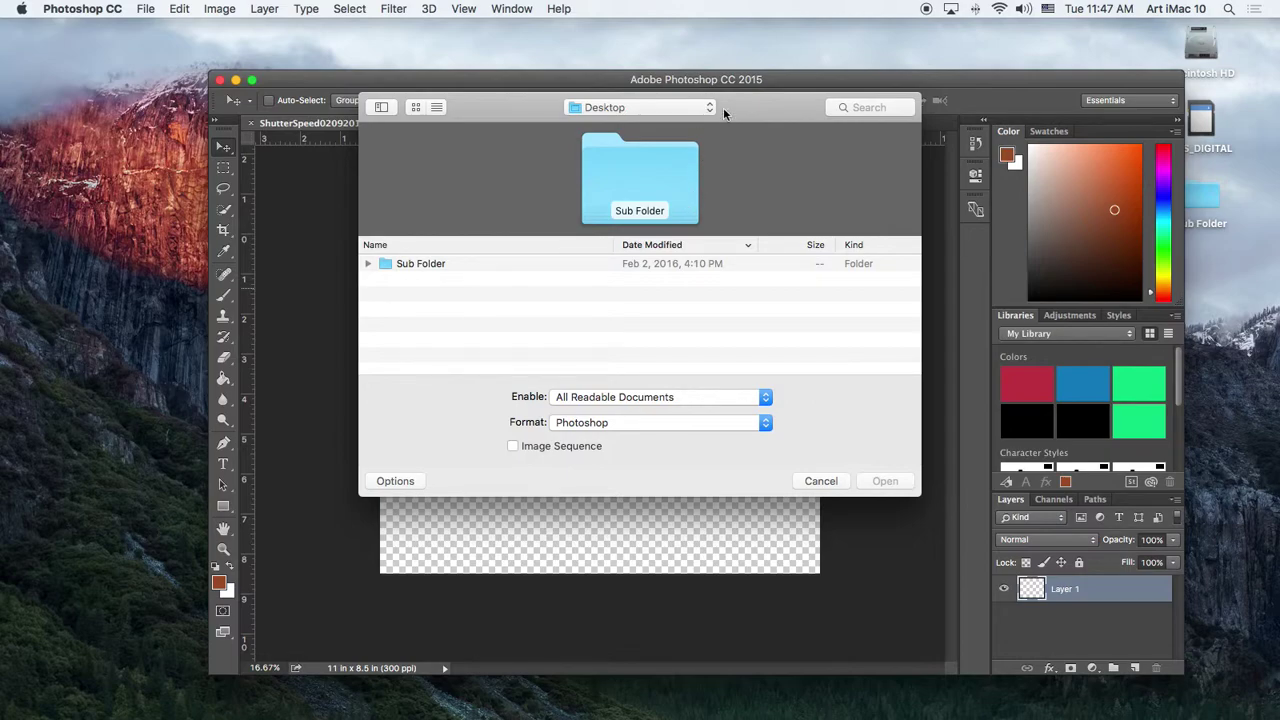
{"action": "left_click_drag", "start_coordinate": [730, 113], "coordinate": [732, 211]}
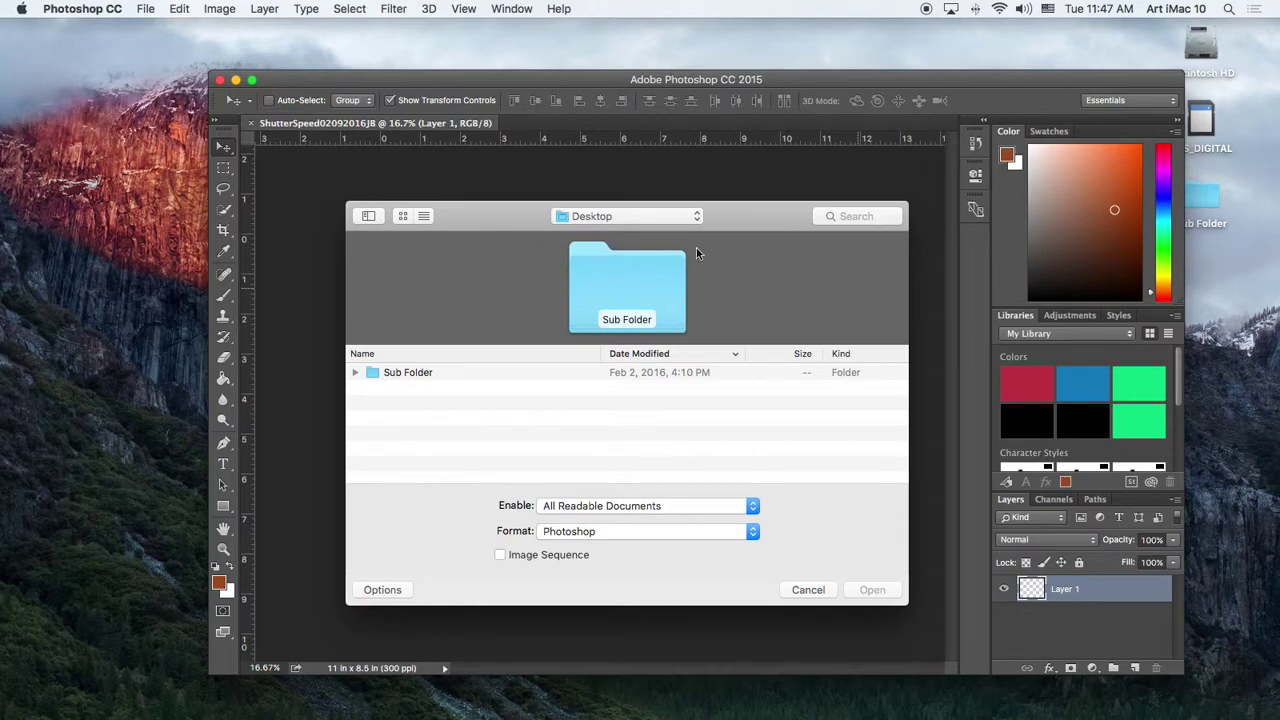
{"action": "left_click", "coordinate": [694, 216]}
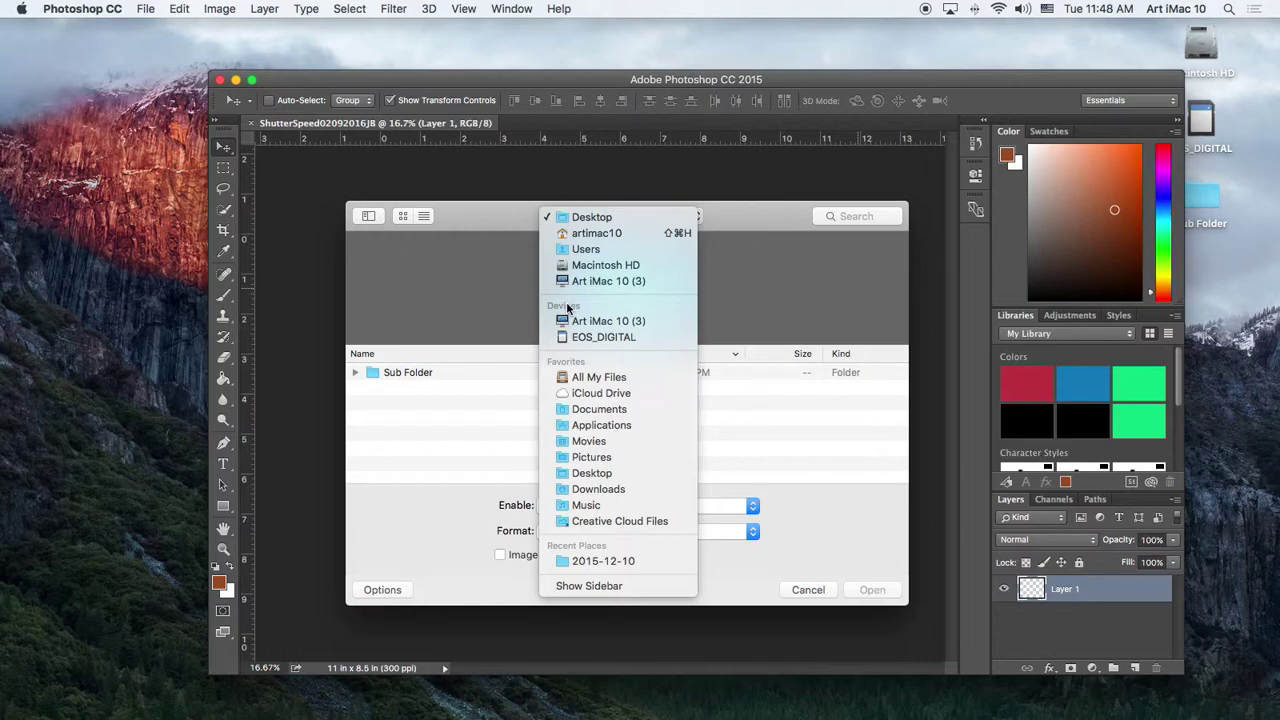
{"action": "left_click", "coordinate": [600, 338]}
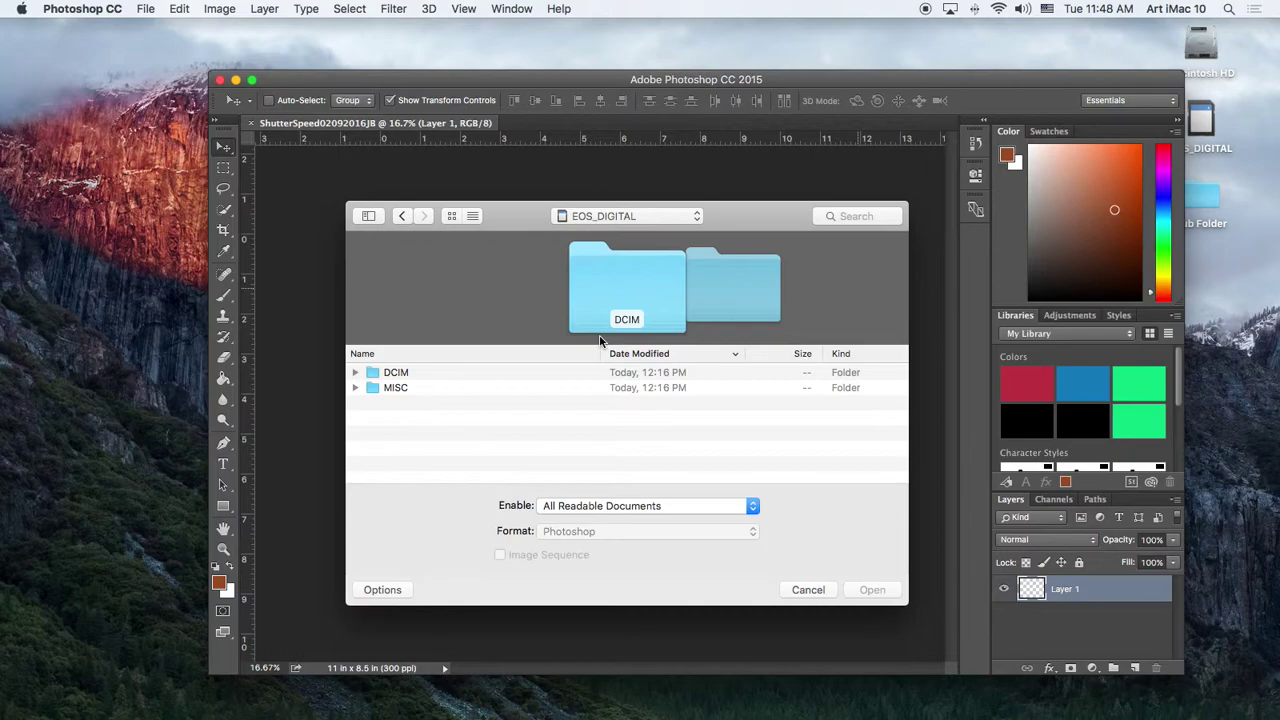
{"action": "left_click", "coordinate": [396, 375]}
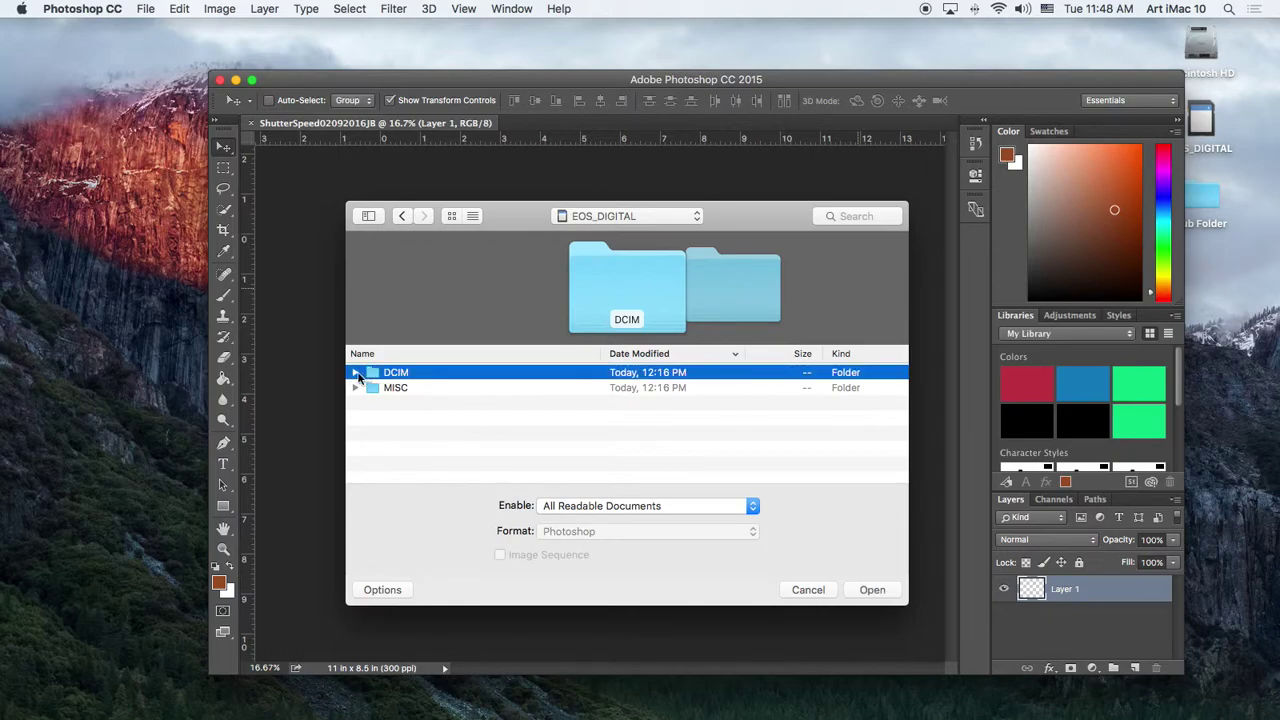
{"action": "left_click", "coordinate": [358, 373]}
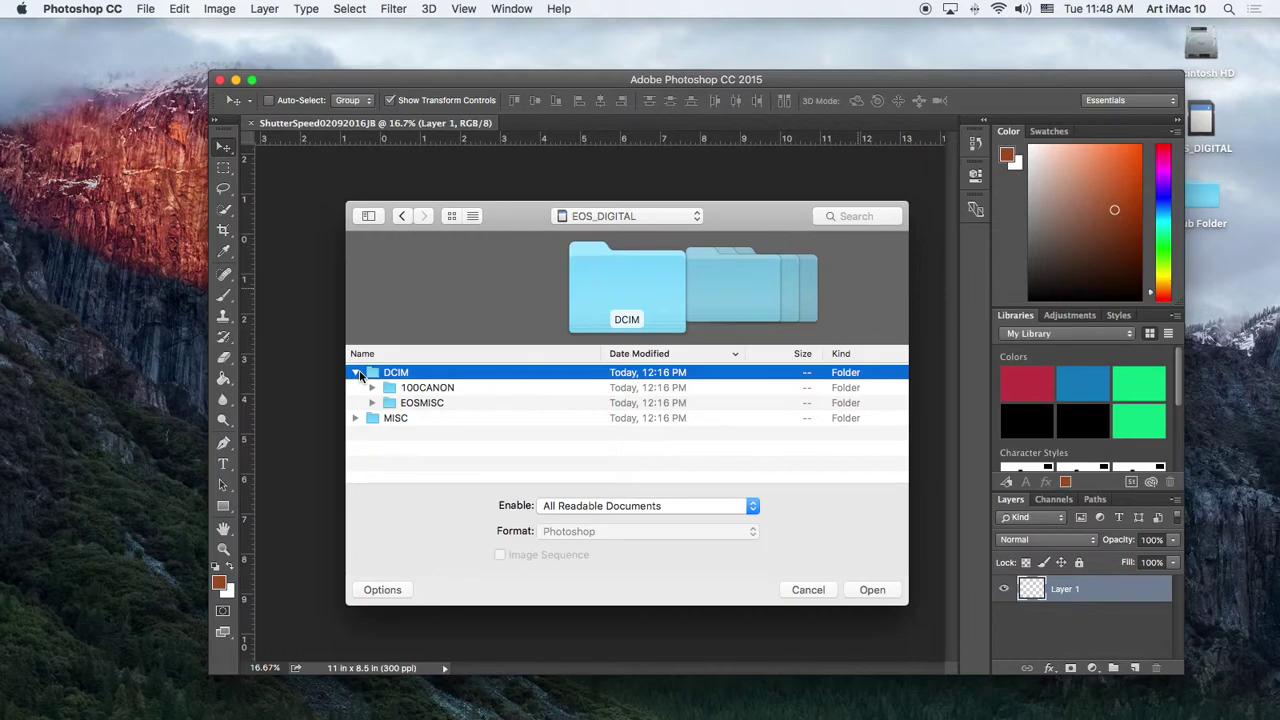
{"action": "left_click", "coordinate": [369, 389]}
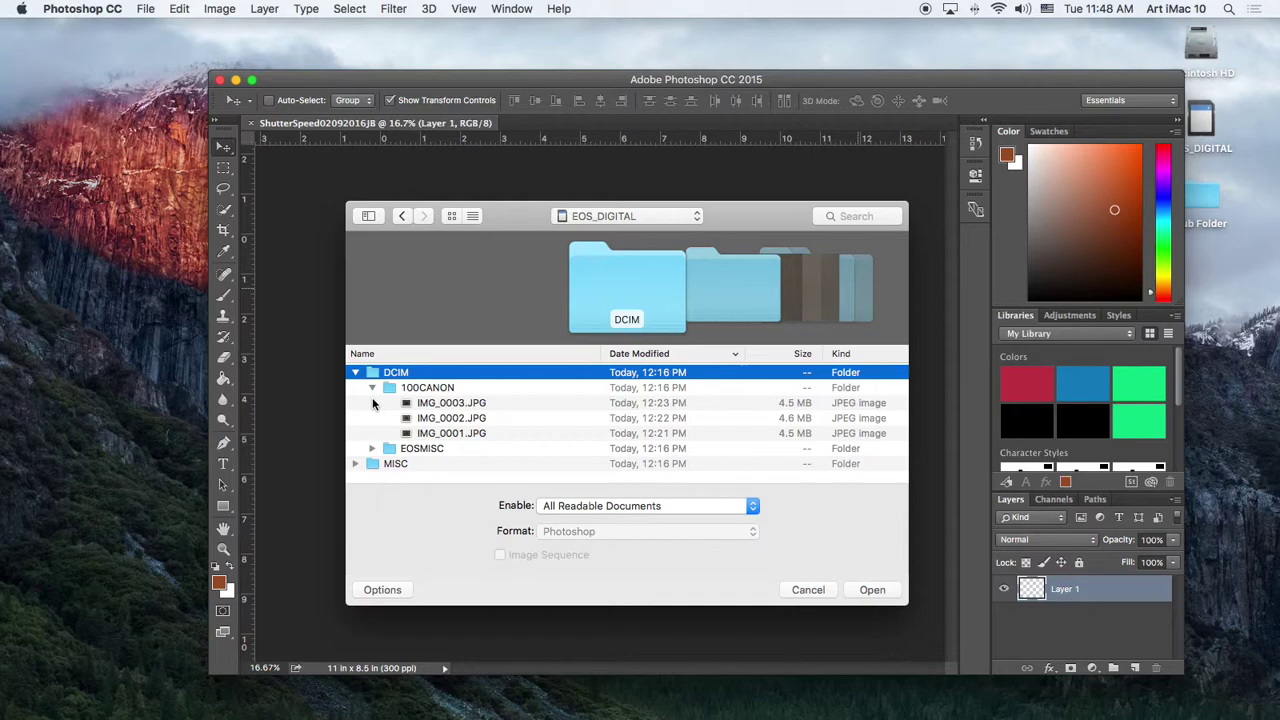
- Select IMG_0001, IMG_0002 and IMG_0003.JPG together
{"action": "left_click", "coordinate": [465, 403]}
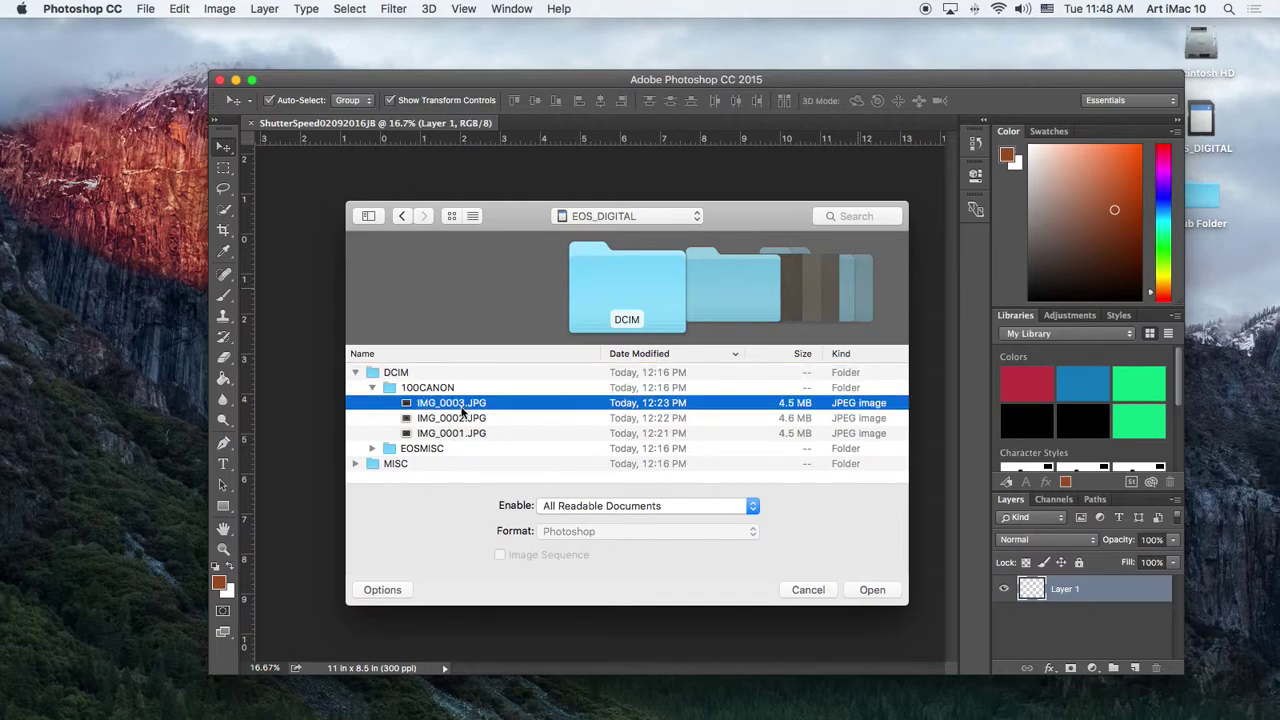
{"action": "left_click", "coordinate": [465, 434], "text": "super"}
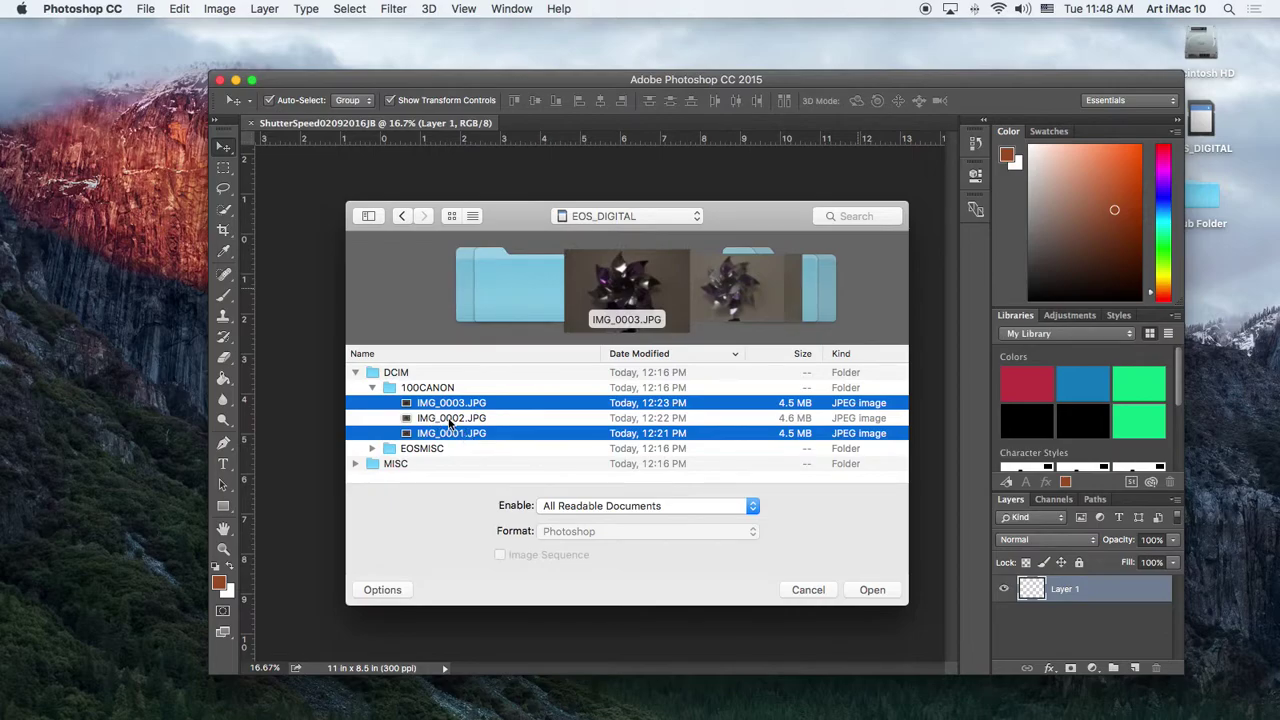
{"action": "left_click", "coordinate": [451, 420], "text": "super"}
{"action": "left_click", "coordinate": [456, 405], "text": "super"}
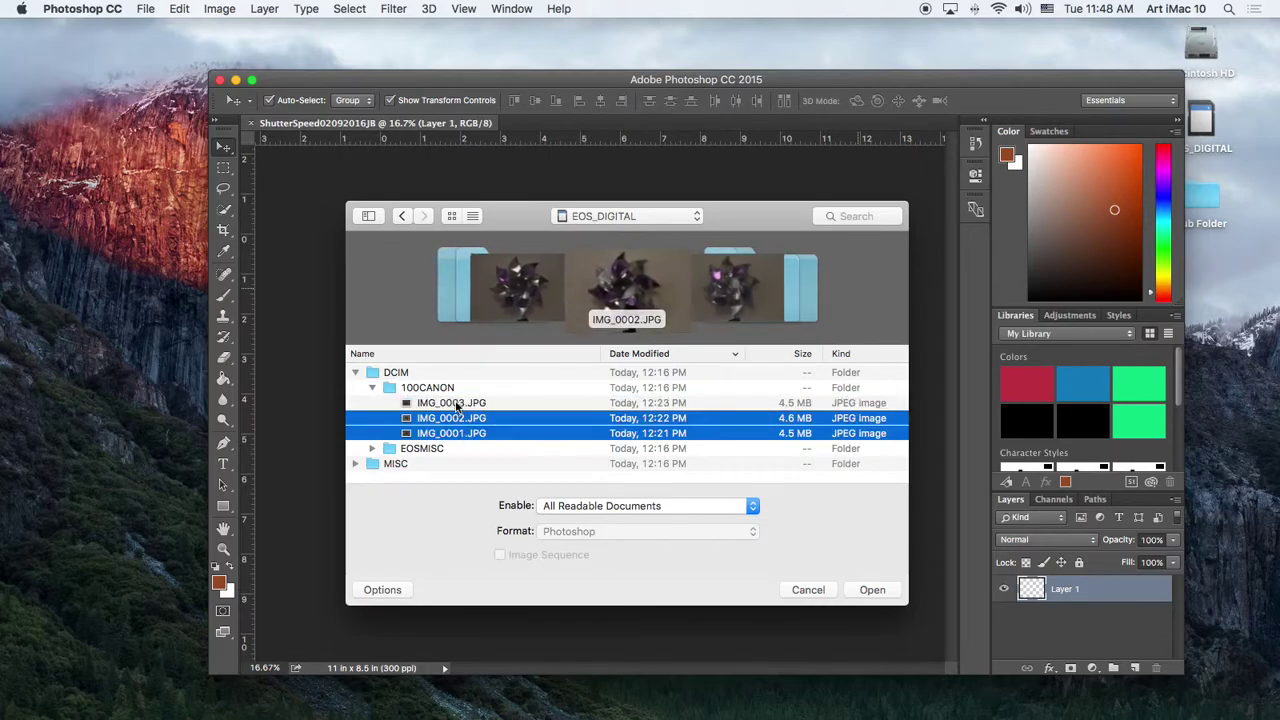
{"action": "left_click", "coordinate": [456, 404], "text": "shift"}
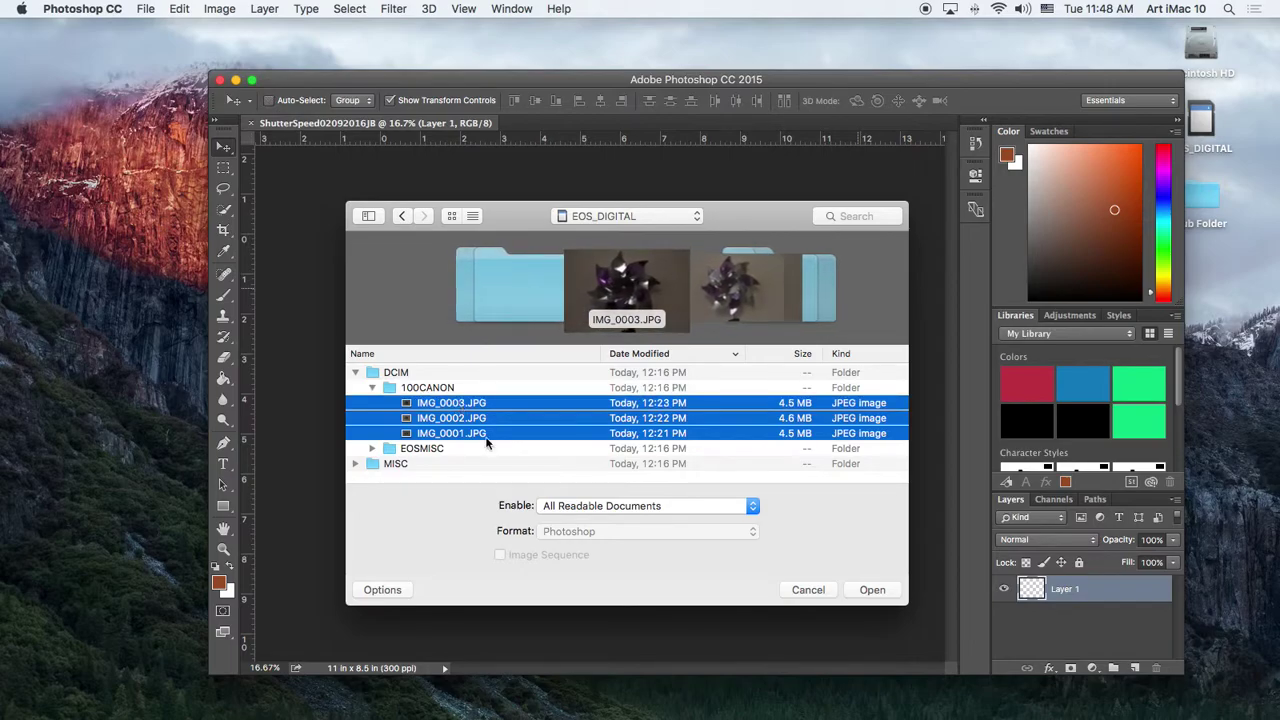
- Load the three selected pinwheel JPEGs as separate document tabs
{"action": "left_click", "coordinate": [880, 589]}
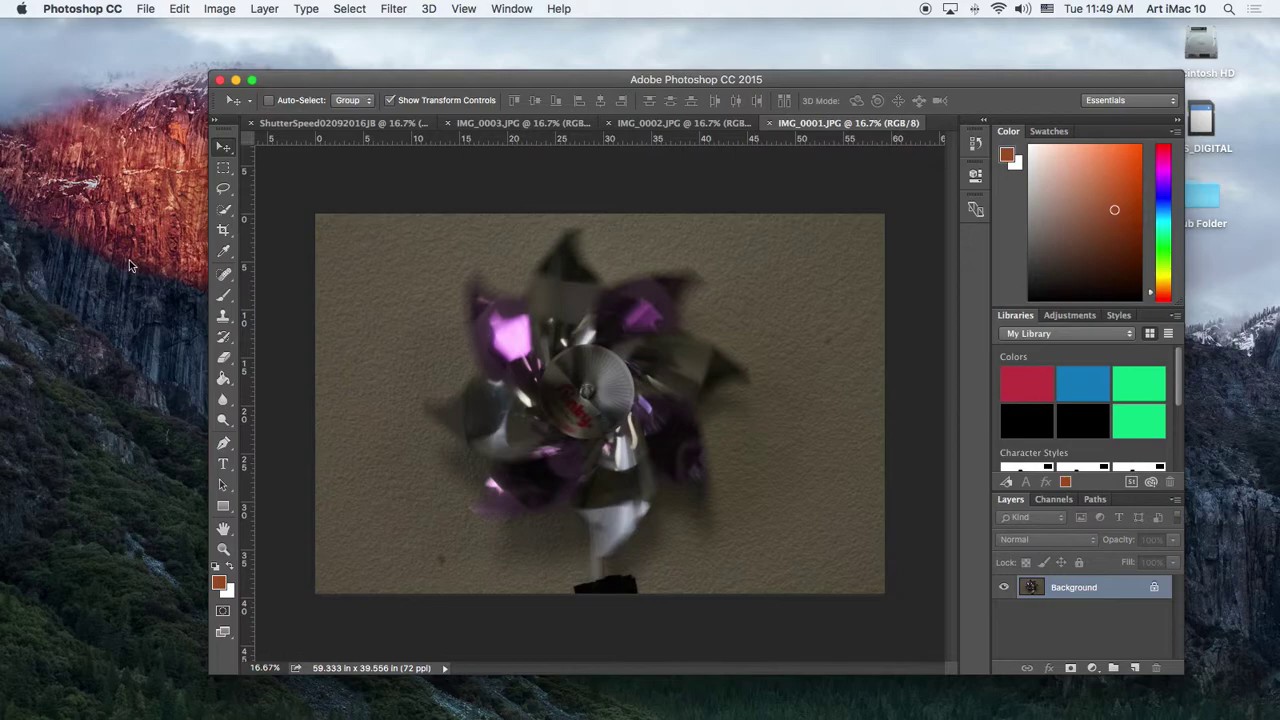
- Crop IMG_0001 to 3.5 × 4 in at 300 ppi, shifting the photo to centre the pinwheel
{"action": "left_click", "coordinate": [222, 232]}
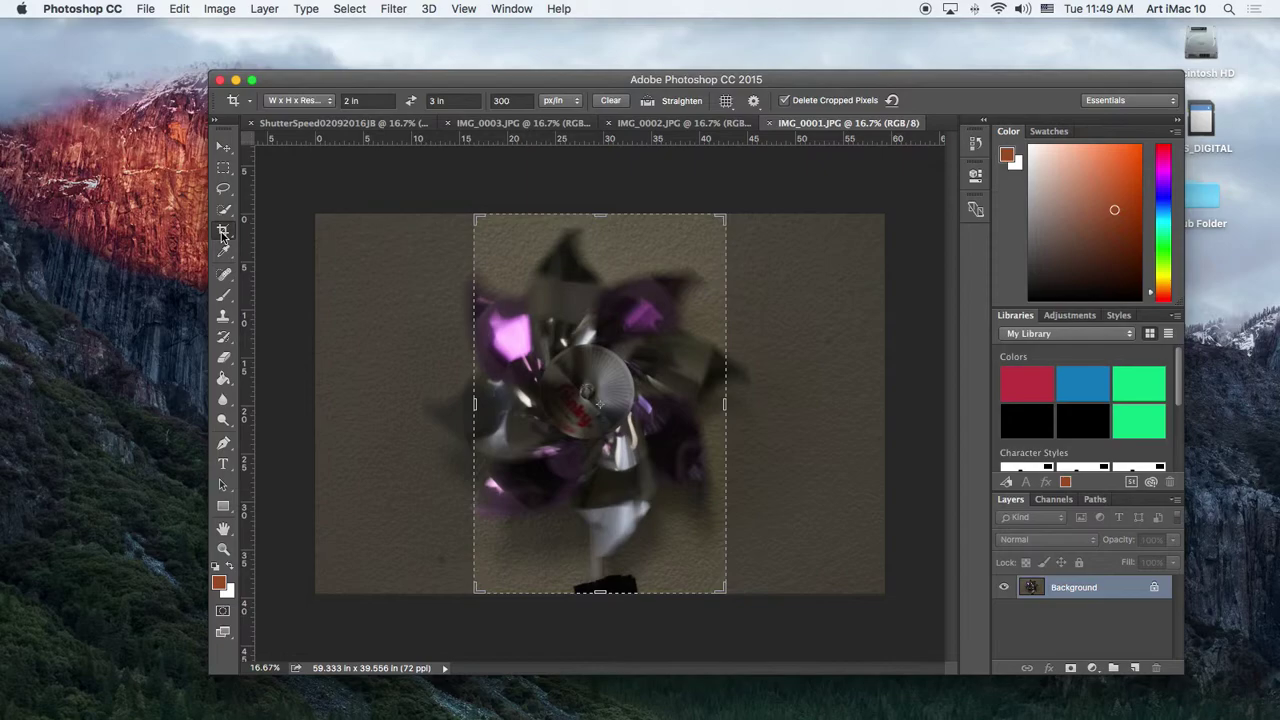
{"action": "left_click", "coordinate": [355, 100]}
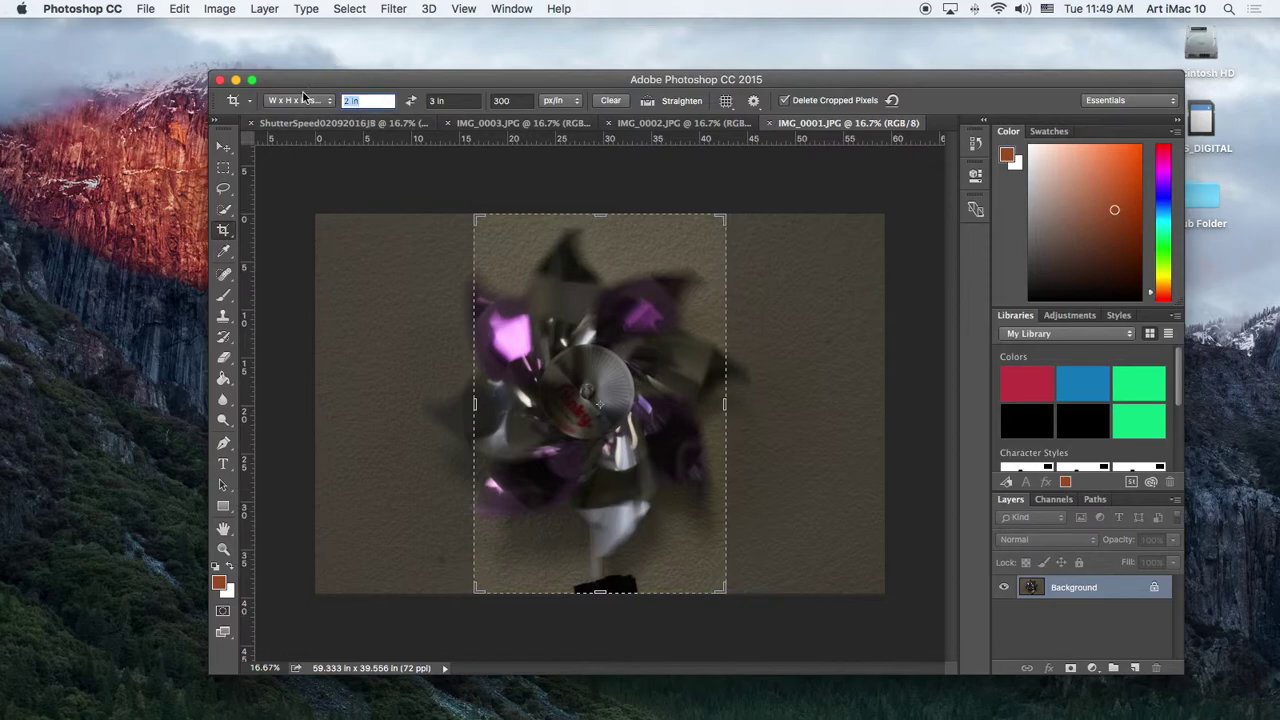
{"action": "type", "text": "2.5"}
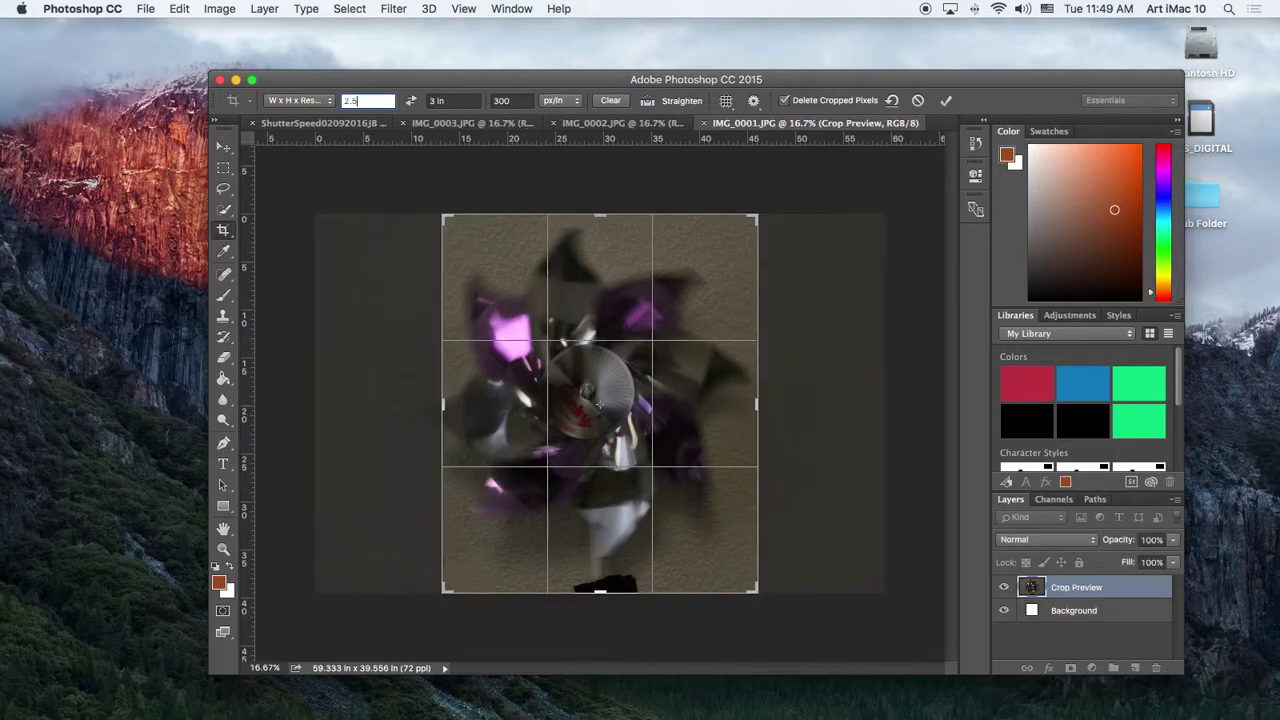
{"action": "key", "text": "Tab"}
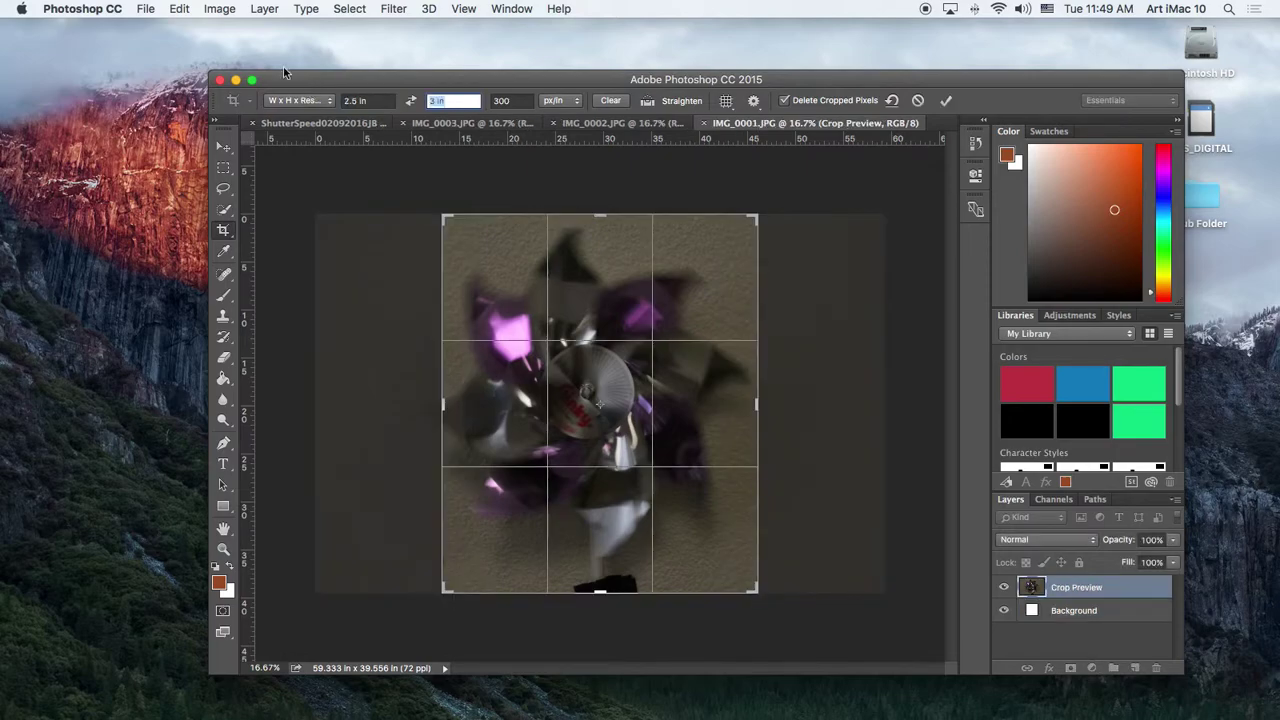
{"action": "left_click", "coordinate": [368, 100]}
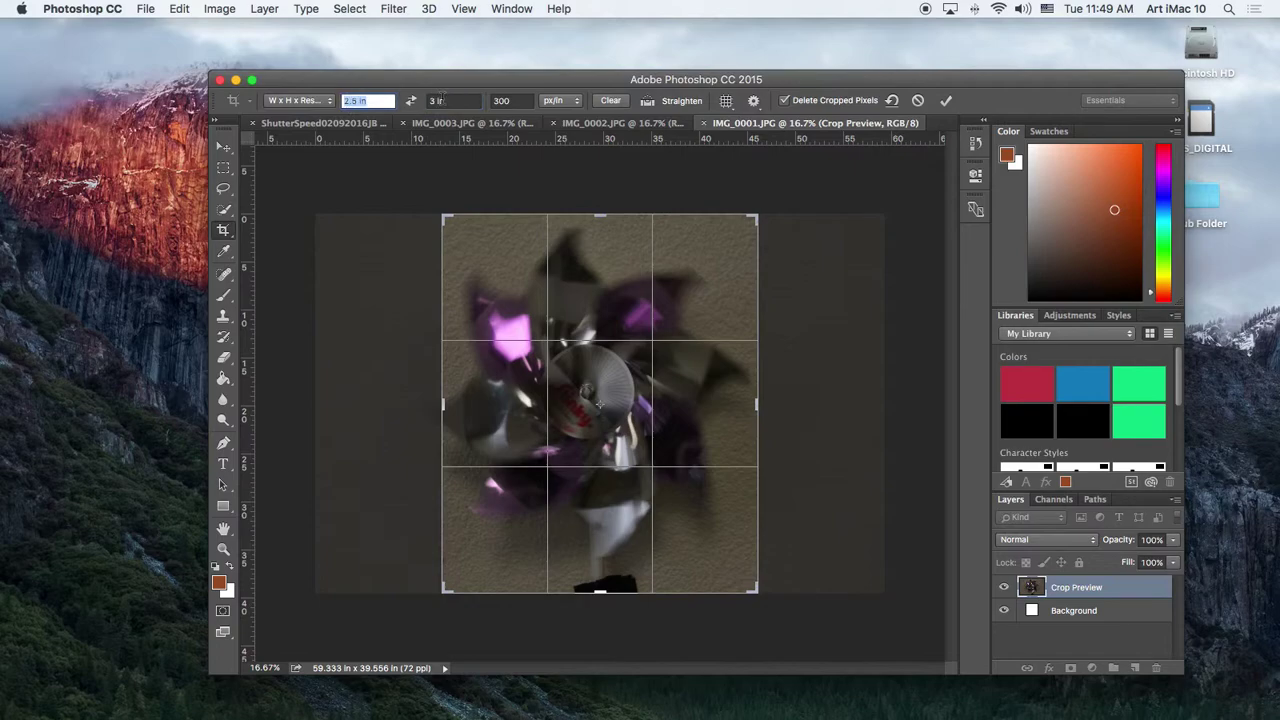
{"action": "type", "text": "3.5"}
{"action": "key", "text": "Tab"}
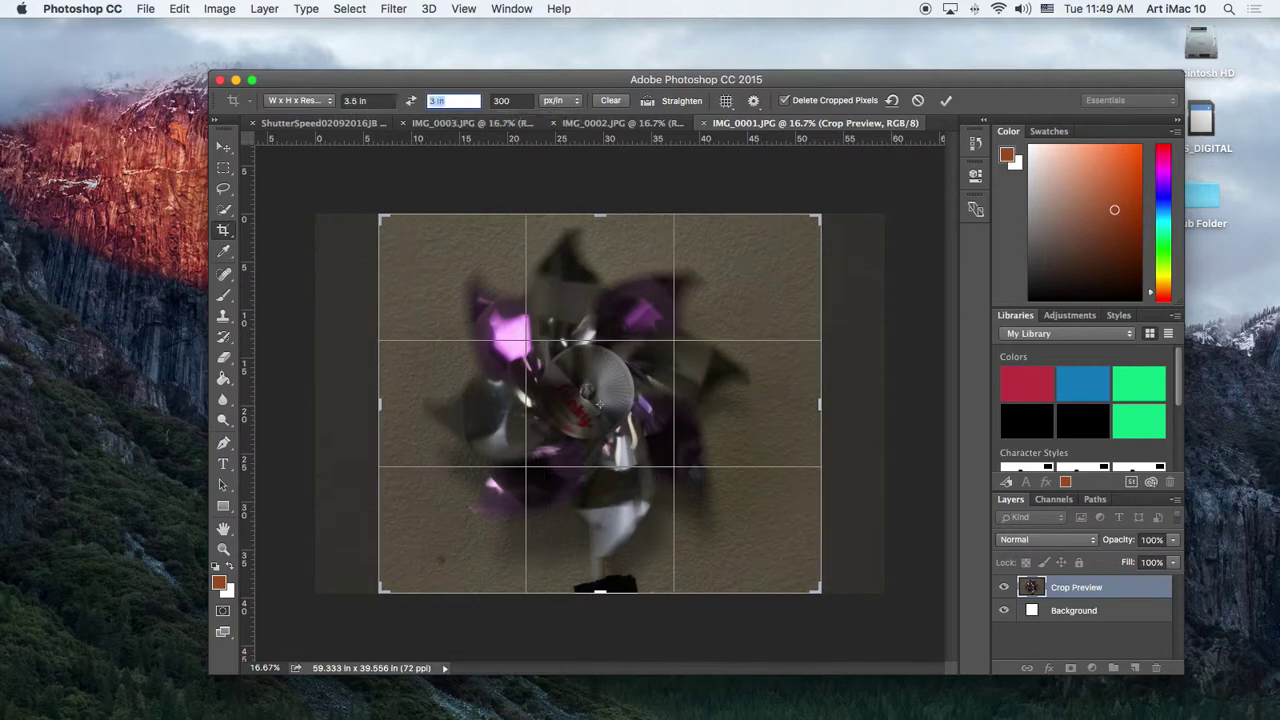
{"action": "key", "text": "Tab"}
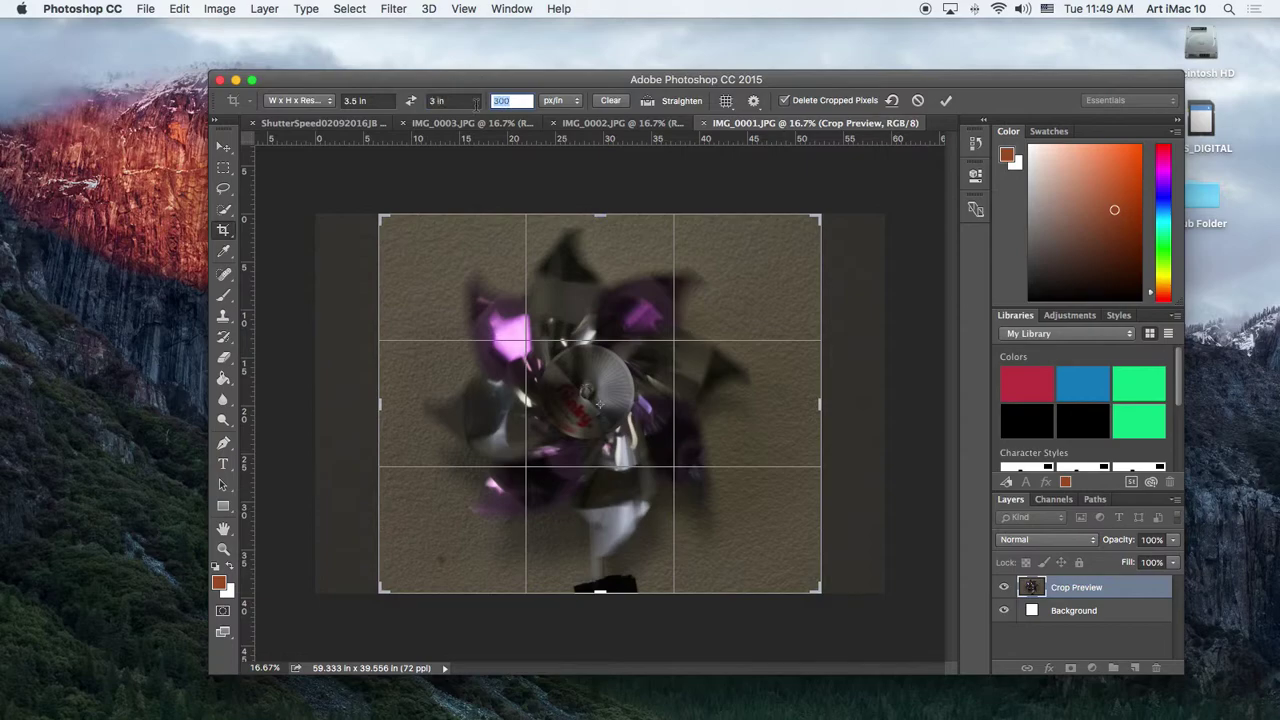
{"action": "left_click", "coordinate": [437, 100]}
{"action": "type", "text": "4"}
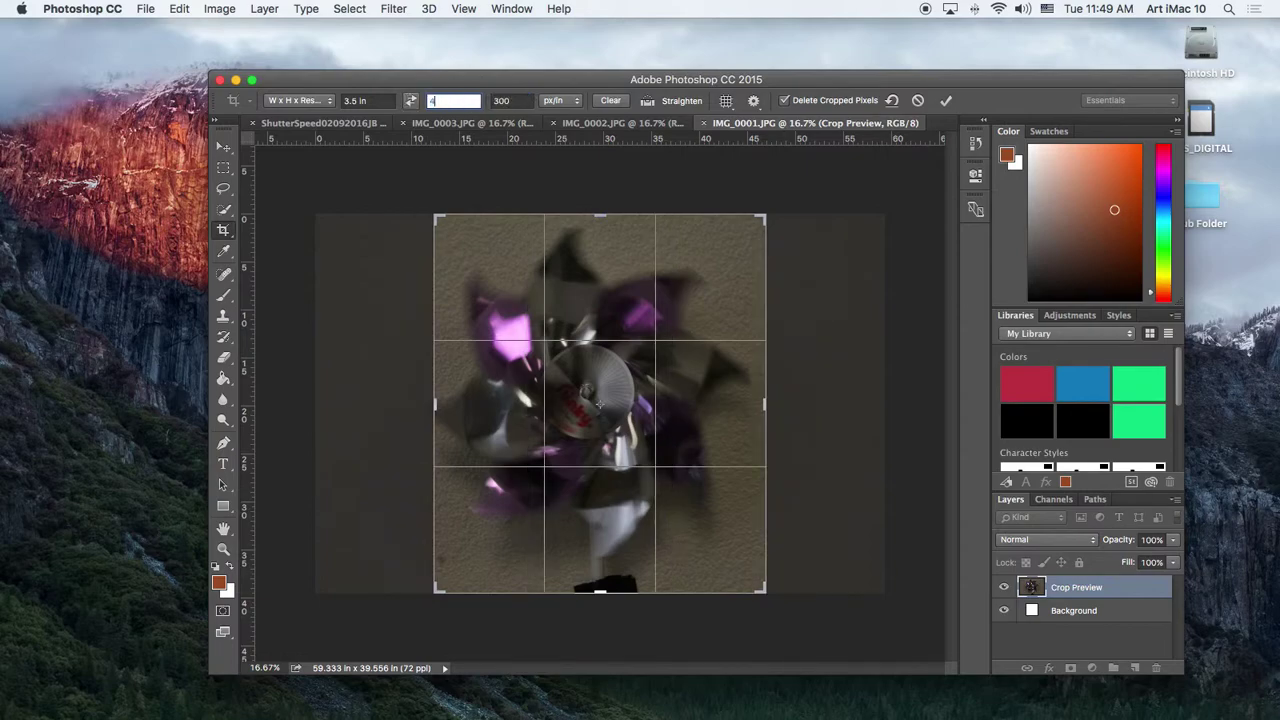
{"action": "key", "text": "Tab"}
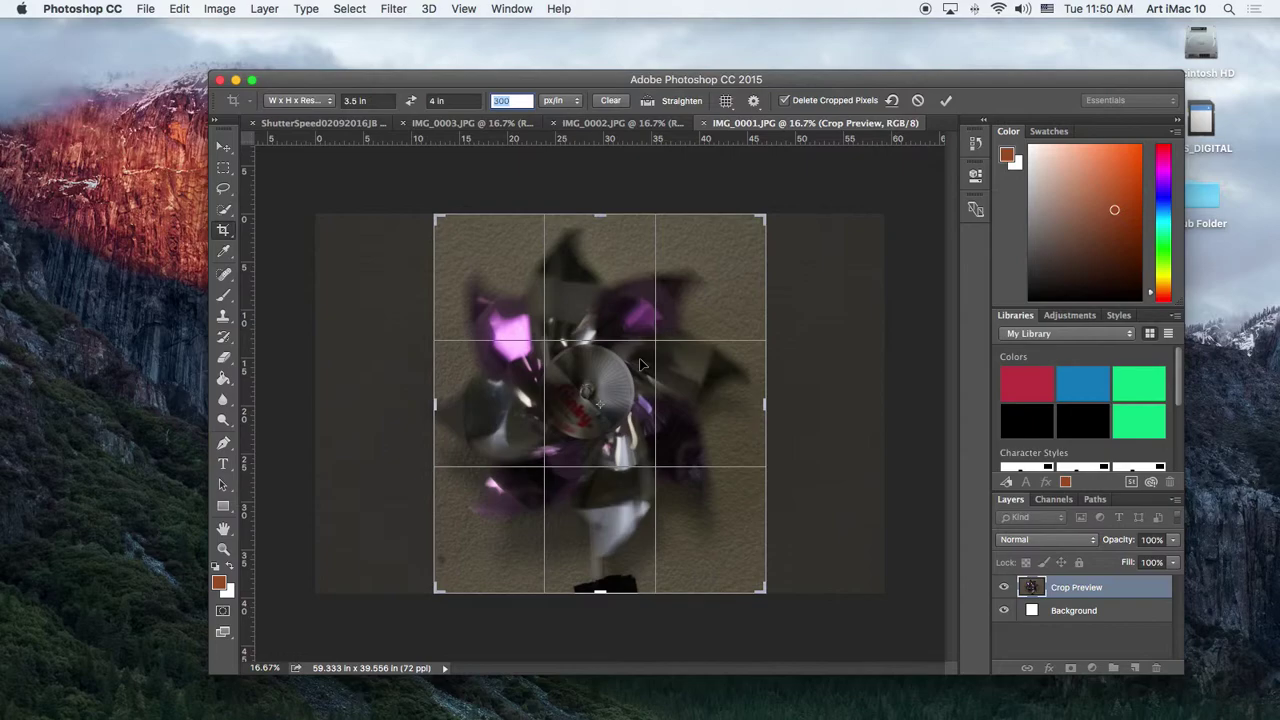
{"action": "left_click_drag", "start_coordinate": [642, 365], "coordinate": [659, 365]}
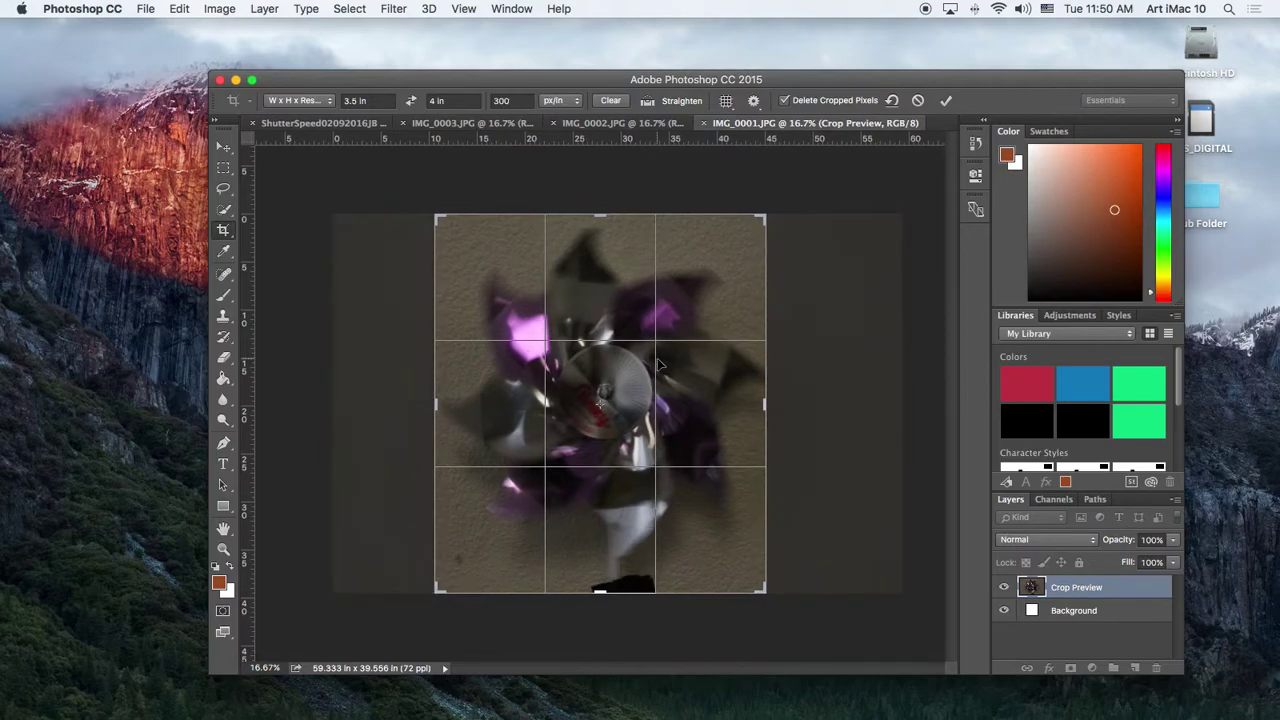
{"action": "key", "text": "Return"}
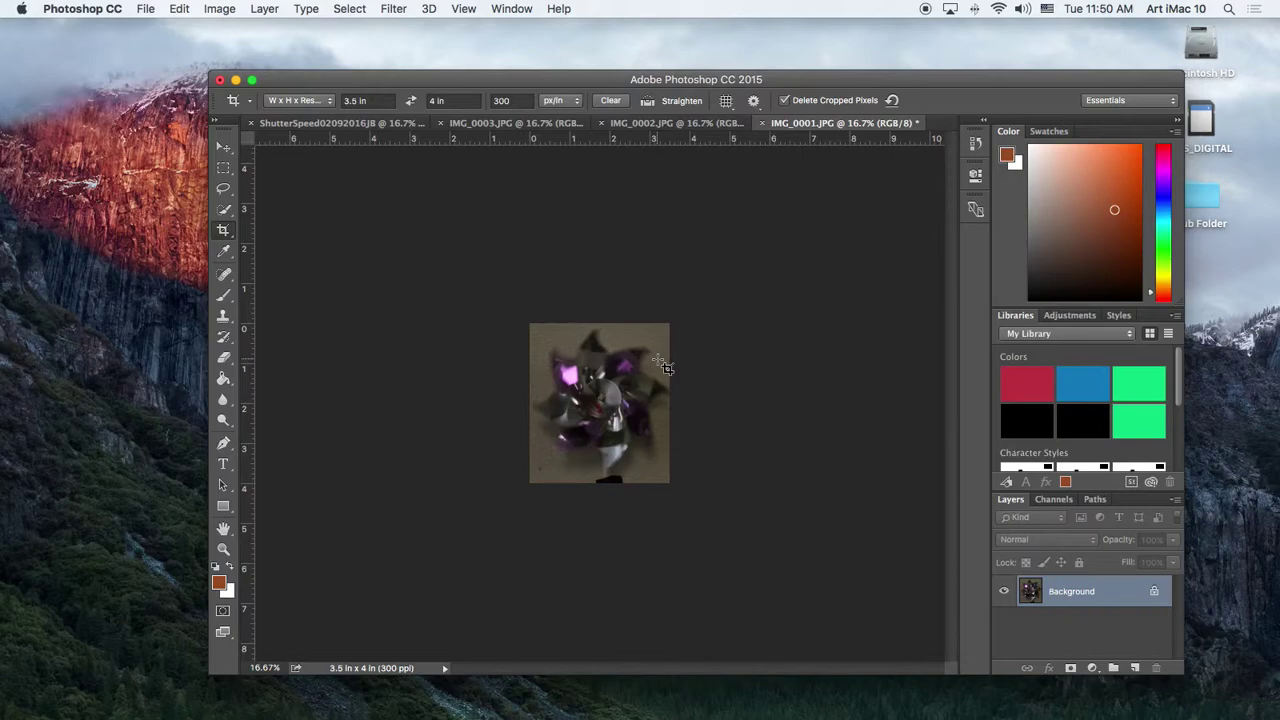
- Crop IMG_0002 to 3.5 × 4 in, repositioning the photo to frame its pinwheel
{"action": "left_click", "coordinate": [703, 123]}
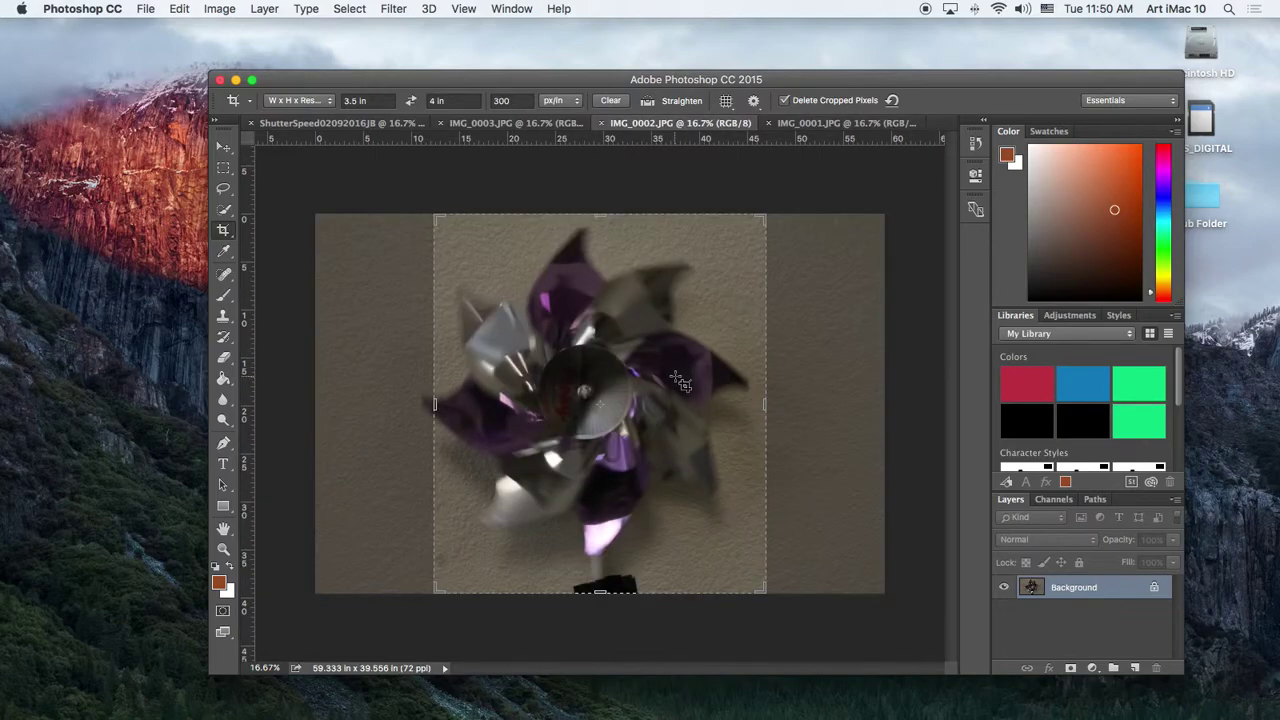
{"action": "left_click", "coordinate": [619, 339]}
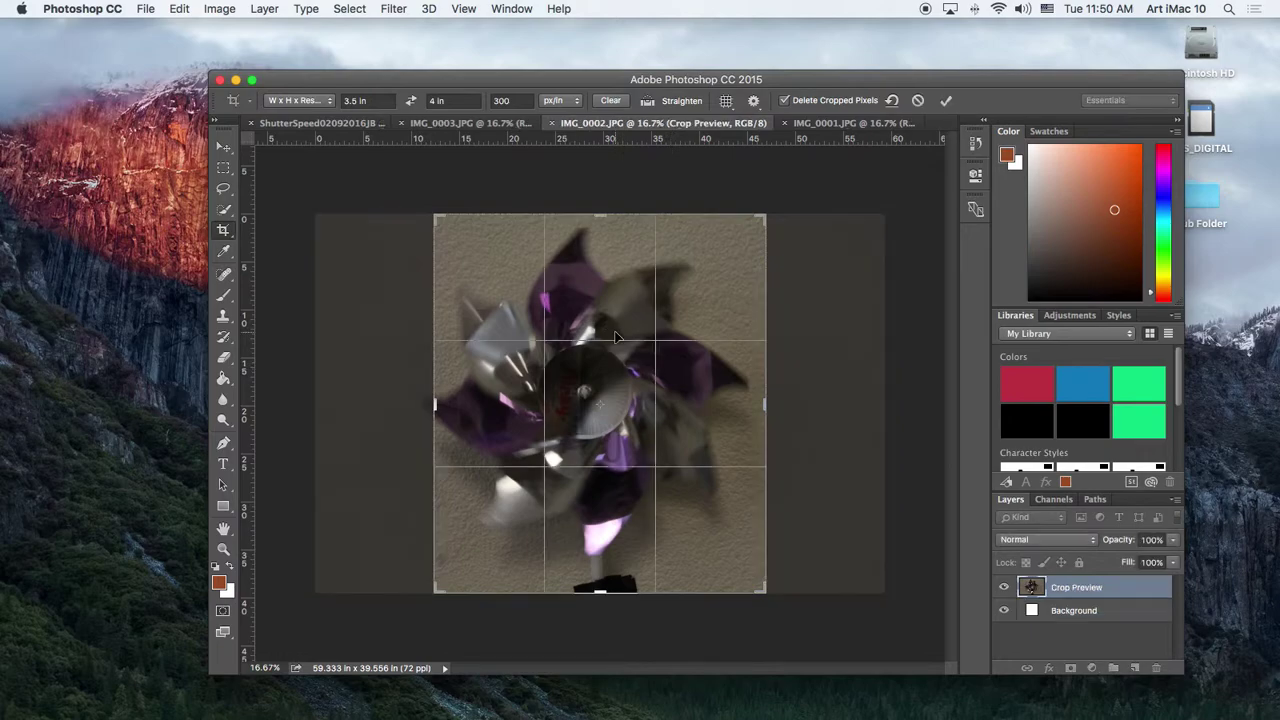
{"action": "left_click_drag", "start_coordinate": [617, 337], "coordinate": [631, 337]}
{"action": "key", "text": "Return"}
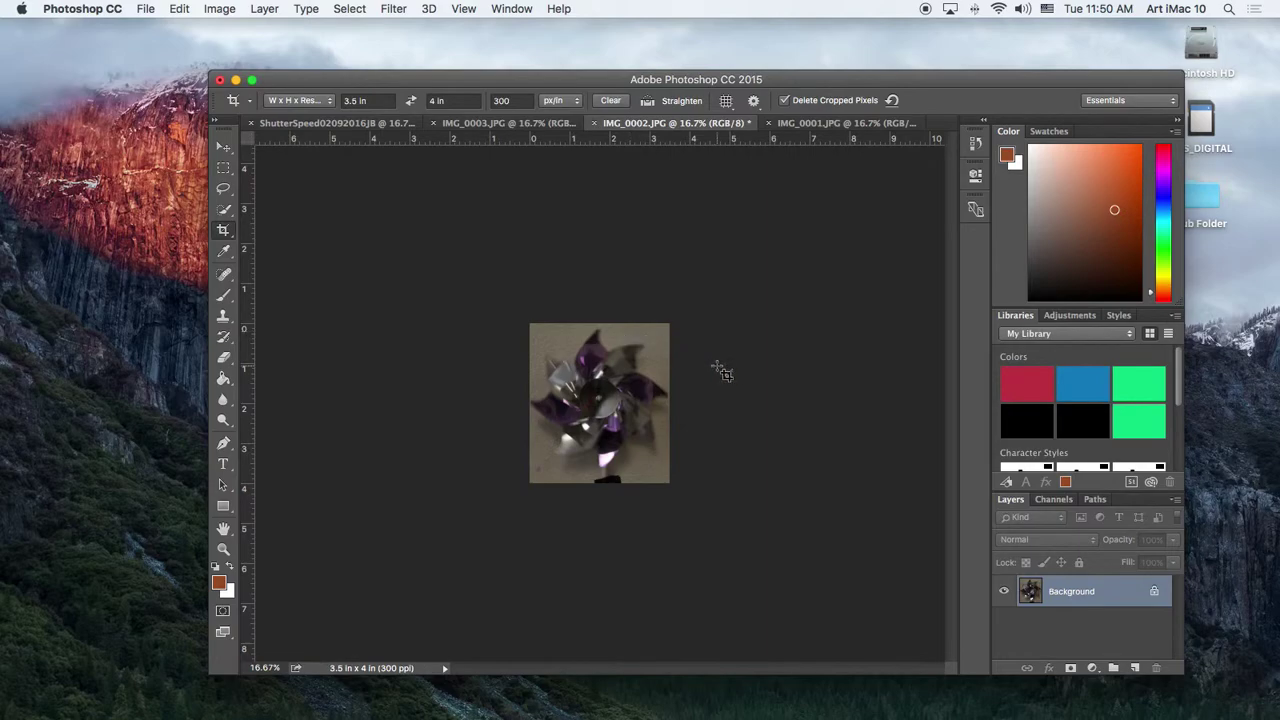
- Crop IMG_0003 the same way, nudging its pinwheel right within the frame
{"action": "left_click", "coordinate": [497, 124]}
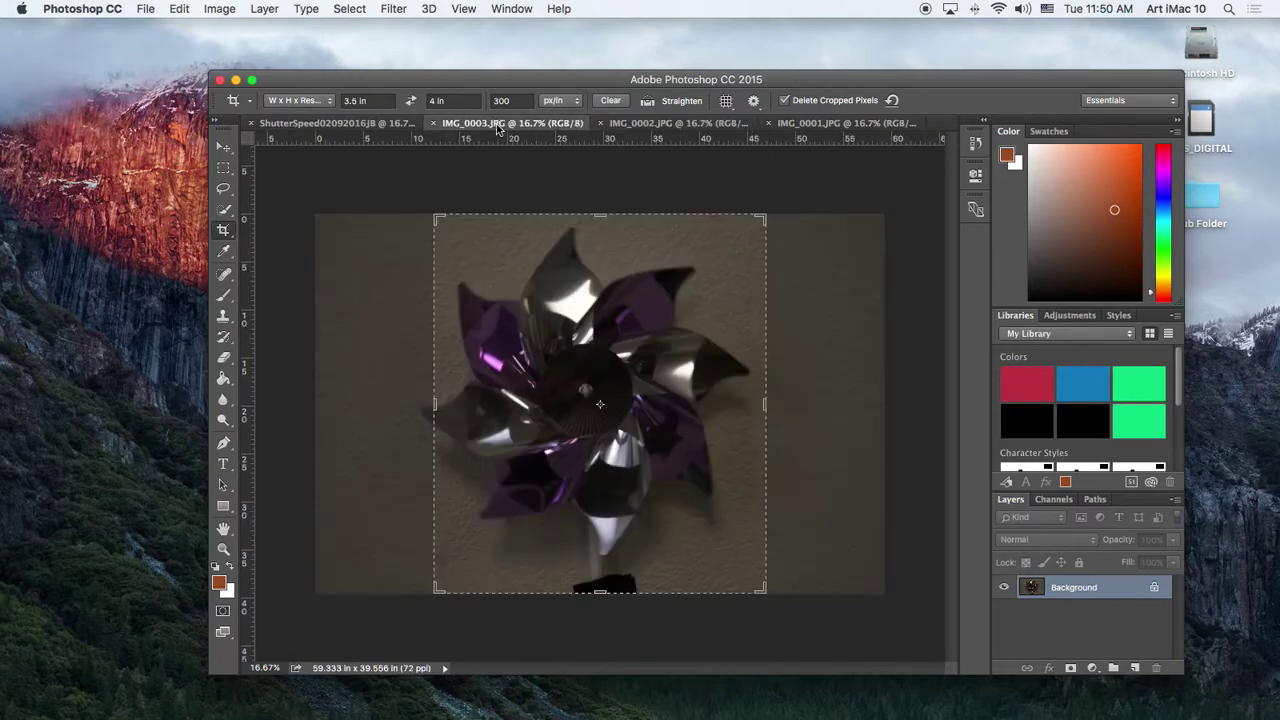
{"action": "left_click", "coordinate": [645, 421]}
{"action": "left_click_drag", "start_coordinate": [642, 420], "coordinate": [656, 414]}
{"action": "key", "text": "Return"}
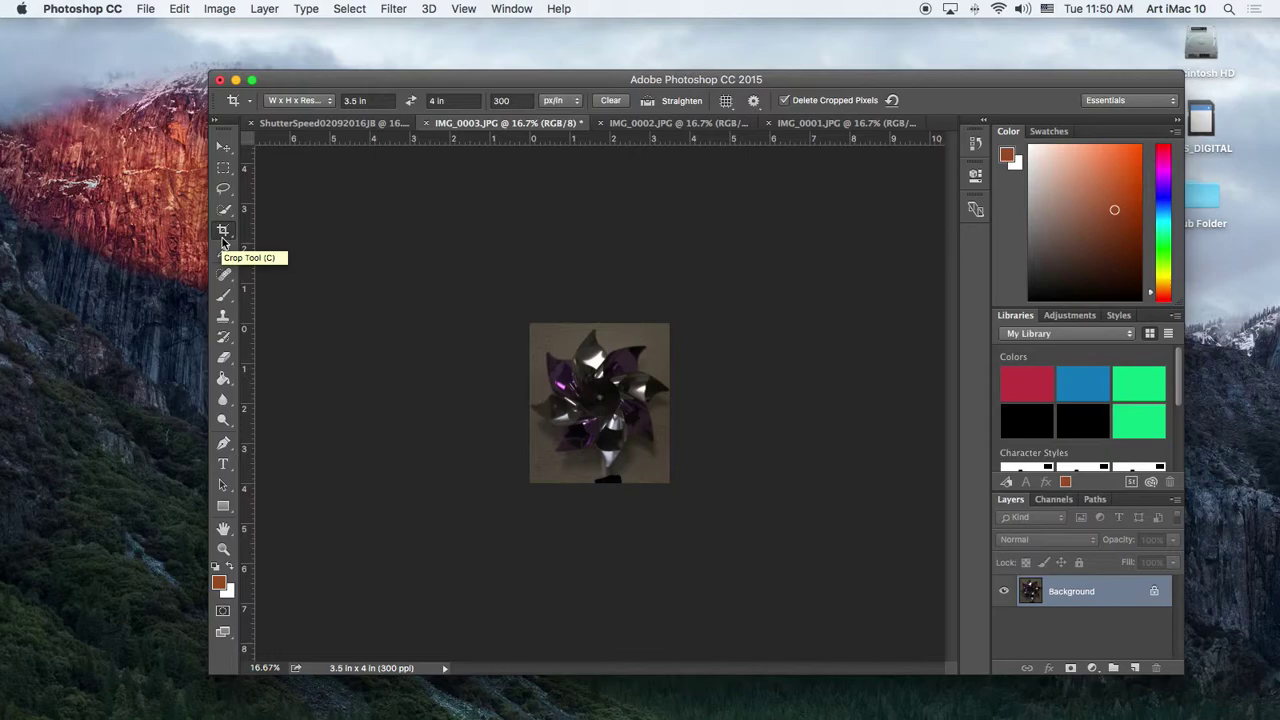
- Copy the cropped IMG_0003, IMG_0002 and IMG_0001 pinwheel photos into the ShutterSpeed layout canvas
{"action": "key", "text": "v"}
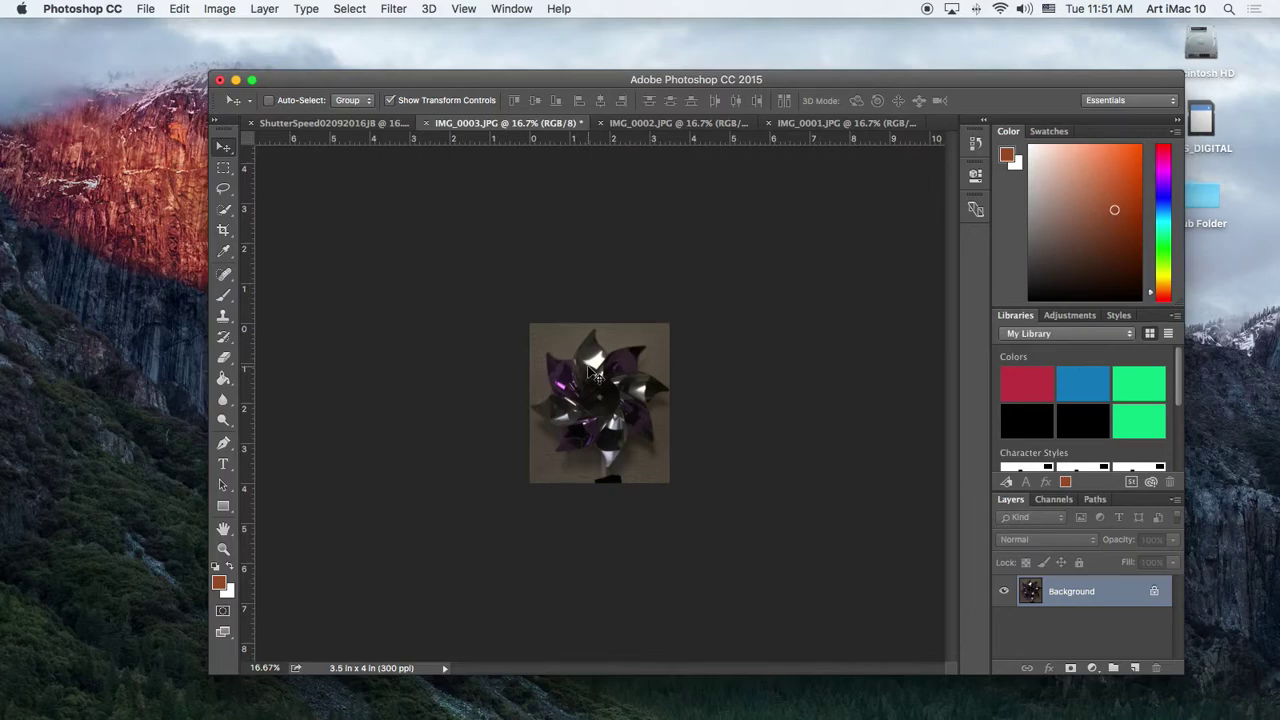
{"action": "left_click_drag", "start_coordinate": [593, 375], "coordinate": [340, 130]}
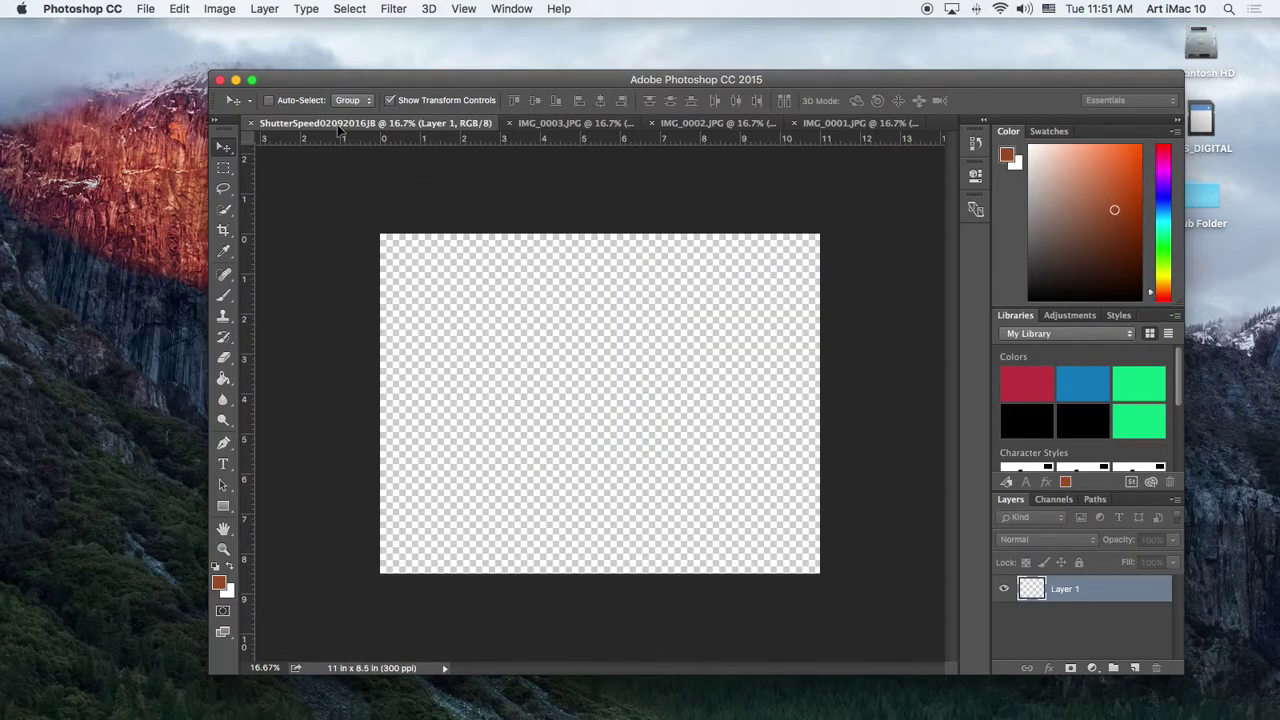
{"action": "left_click_drag", "start_coordinate": [384, 174], "coordinate": [472, 265]}
{"action": "left_click_drag", "start_coordinate": [545, 378], "coordinate": [428, 362]}
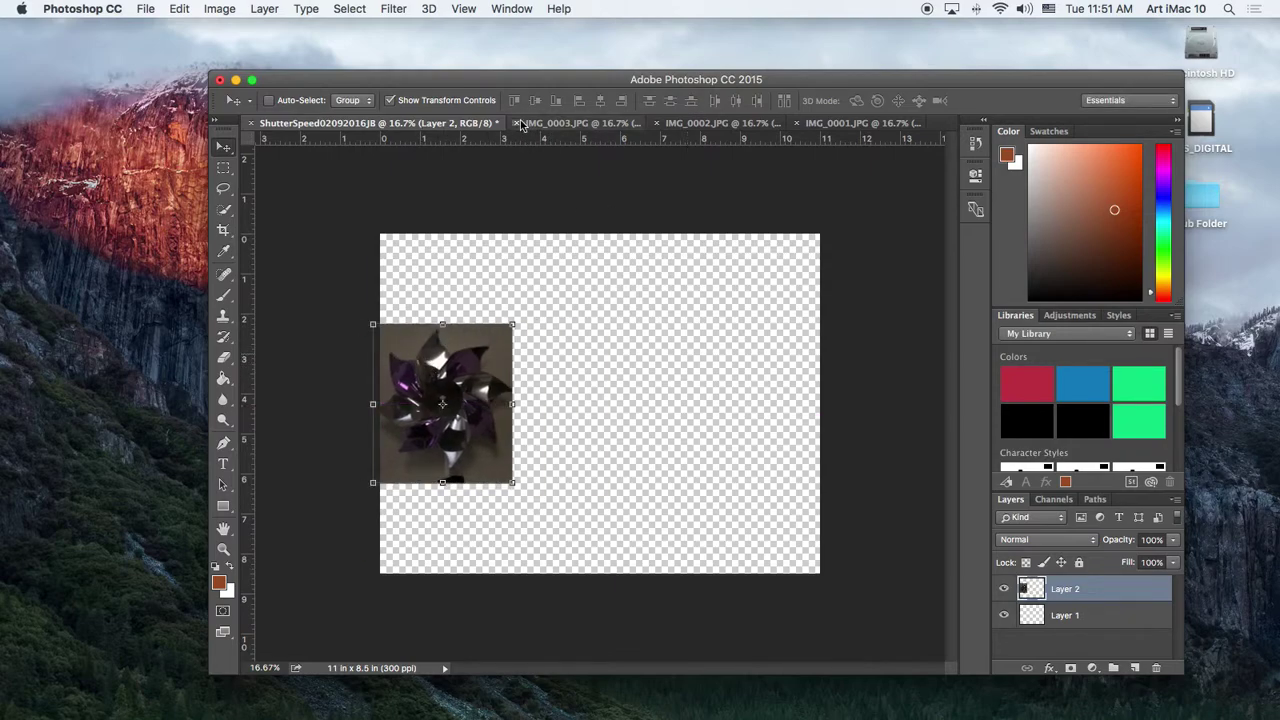
{"action": "left_click", "coordinate": [722, 123]}
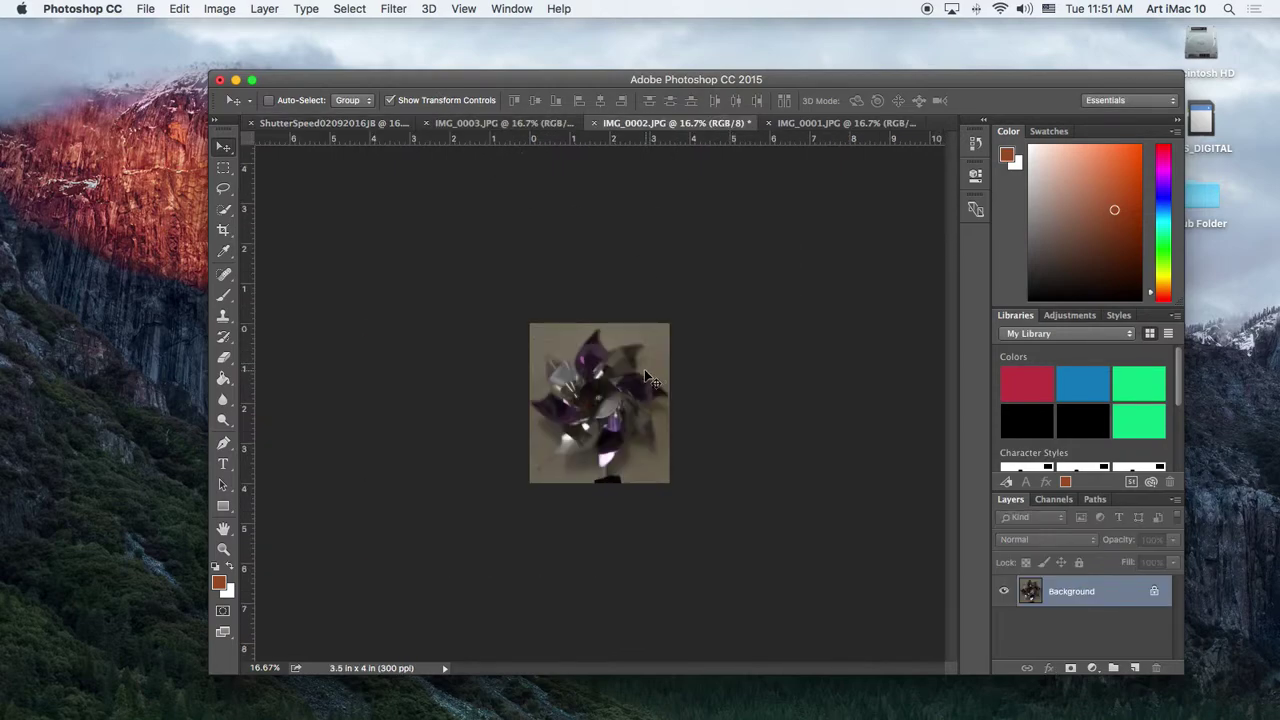
{"action": "left_click_drag", "start_coordinate": [343, 122], "coordinate": [608, 380]}
{"action": "left_click", "coordinate": [835, 123]}
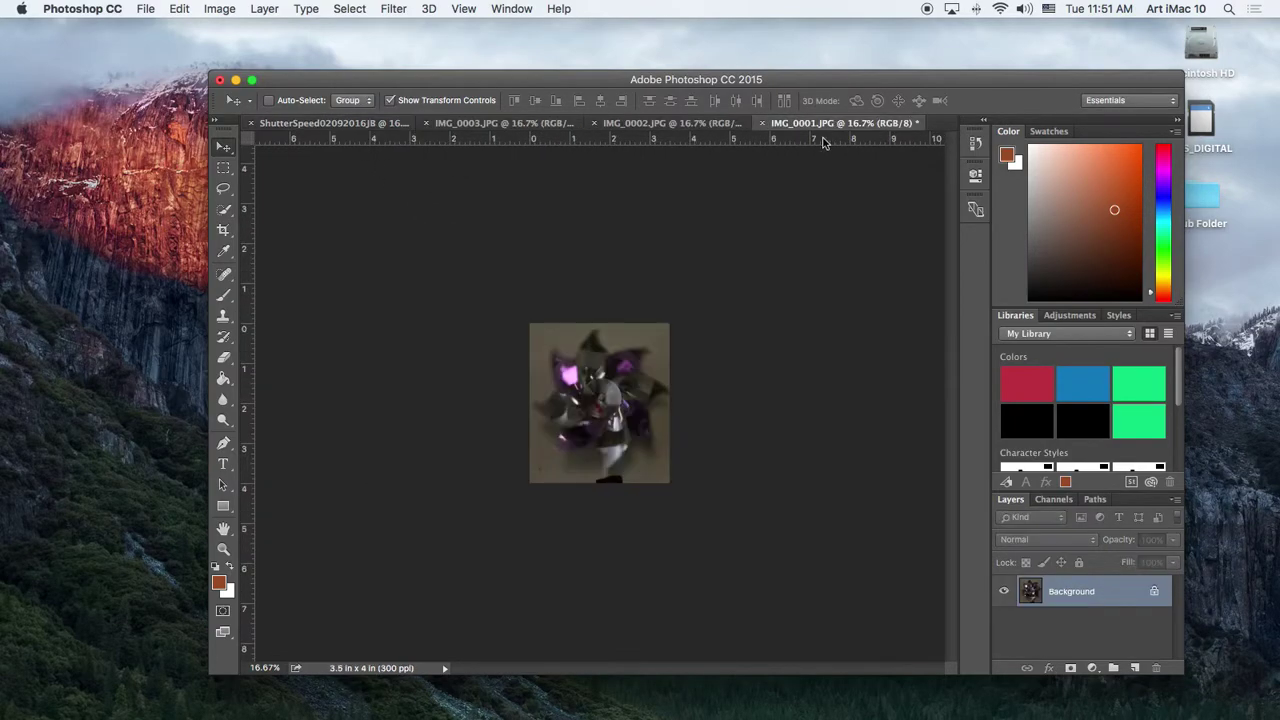
{"action": "left_click_drag", "start_coordinate": [327, 120], "coordinate": [803, 356]}
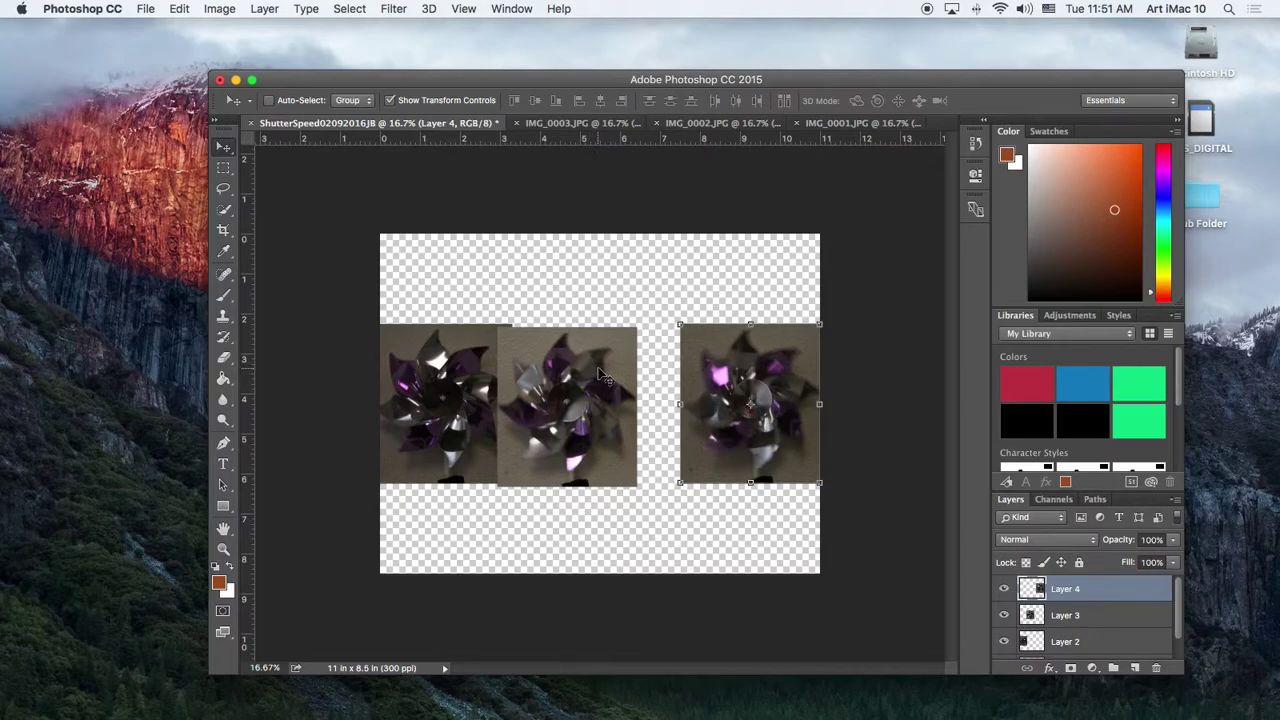
- Centre the middle pinwheel, then slide the left and right photos against it
{"action": "left_click", "coordinate": [600, 374], "text": "super"}
{"action": "left_click_drag", "start_coordinate": [603, 375], "coordinate": [635, 363]}
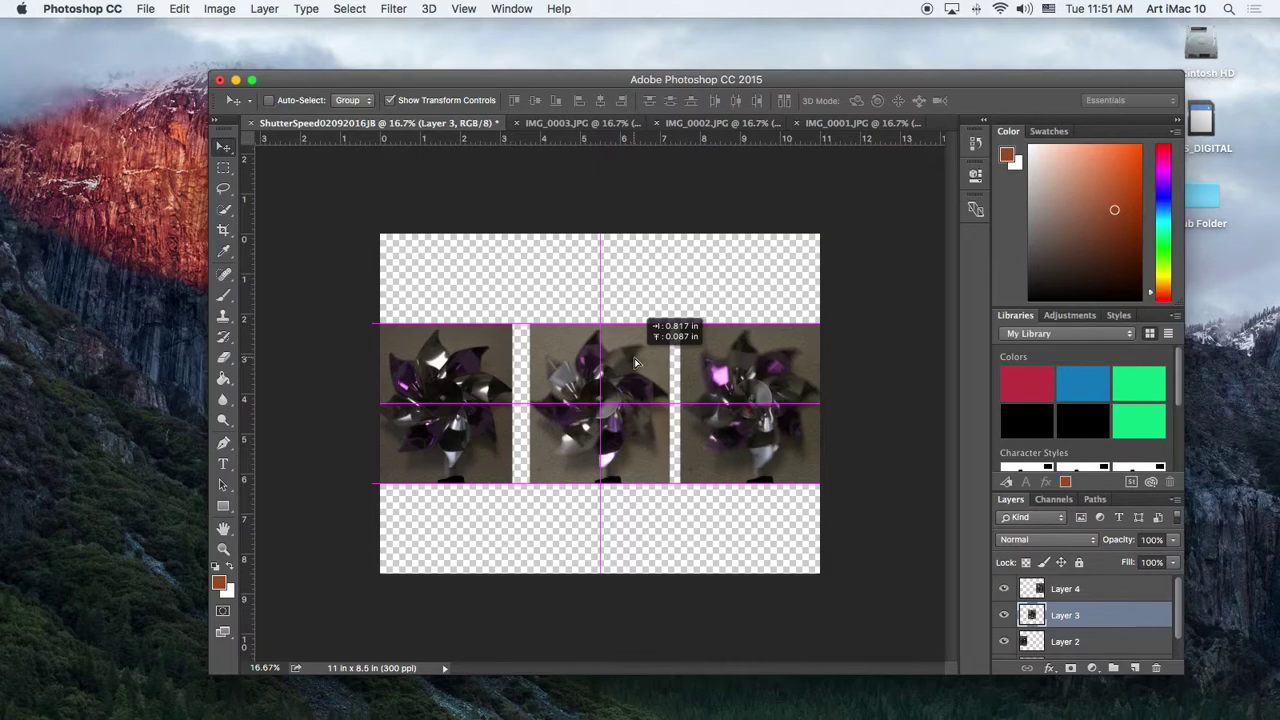
{"action": "left_click_drag", "start_coordinate": [634, 362], "coordinate": [638, 364]}
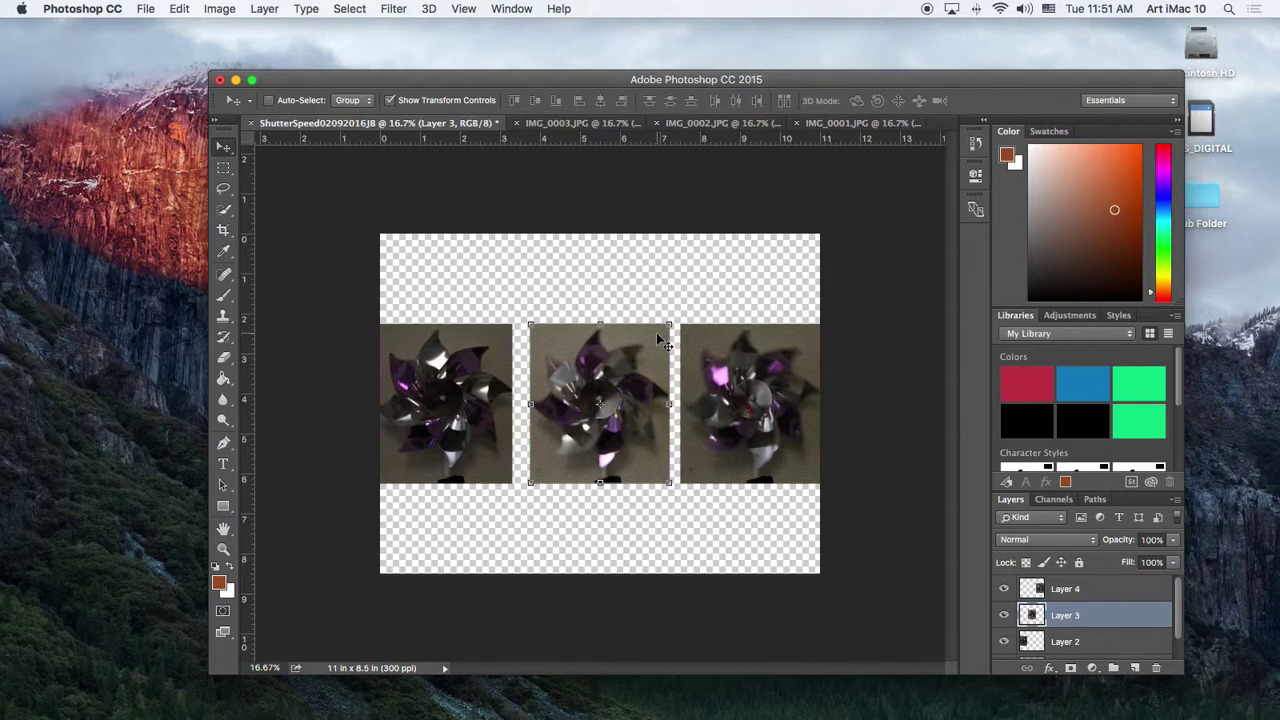
{"action": "left_click", "coordinate": [454, 378], "text": "super"}
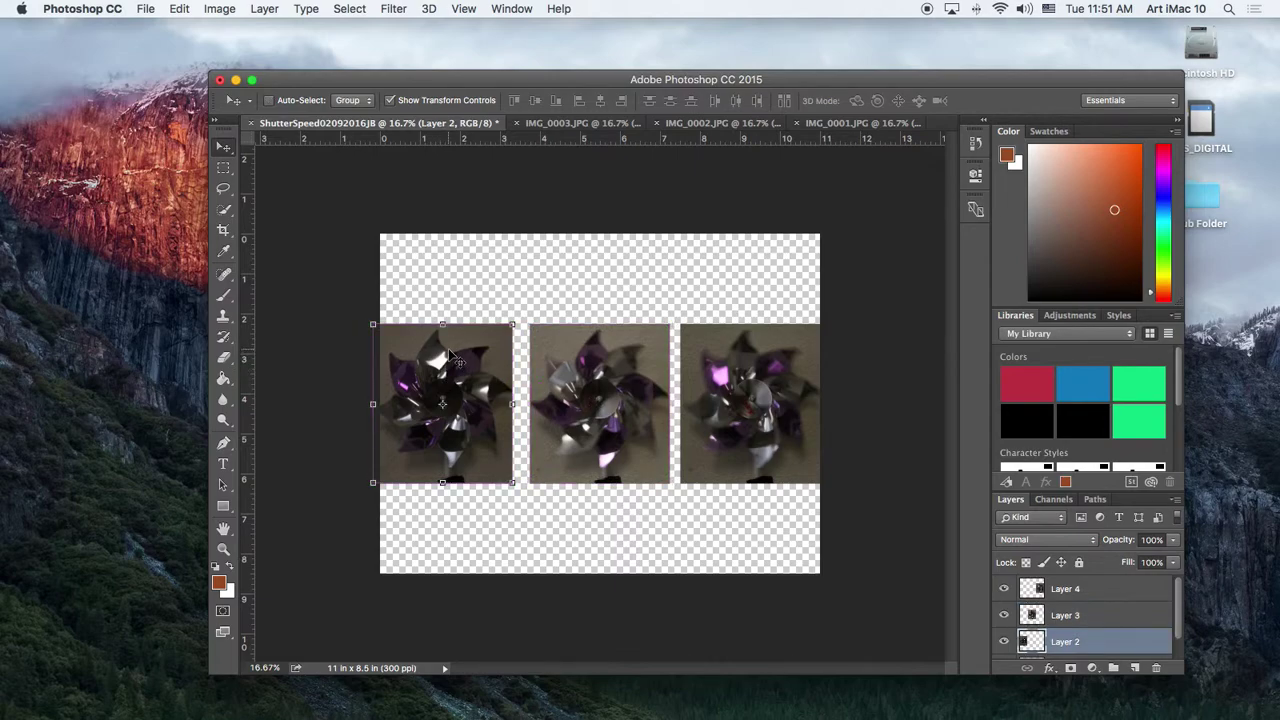
{"action": "left_click_drag", "start_coordinate": [452, 352], "coordinate": [466, 352]}
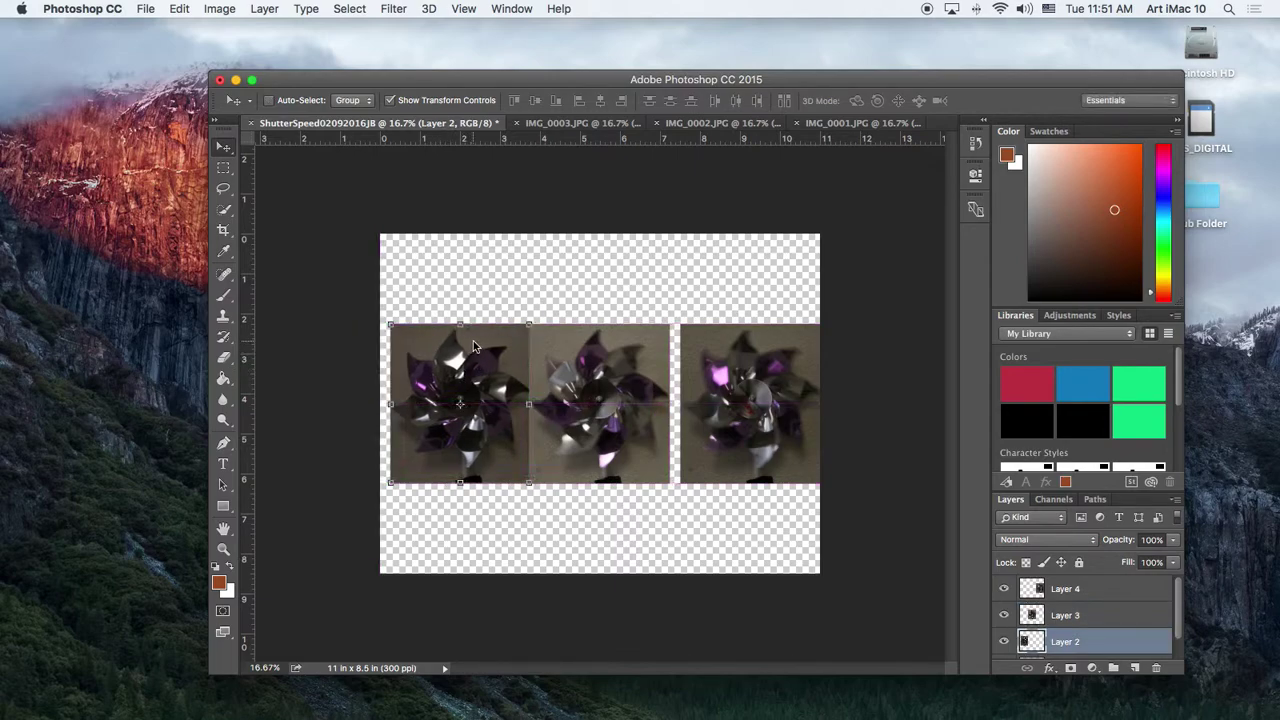
{"action": "left_click", "coordinate": [742, 343], "text": "super"}
{"action": "left_click_drag", "start_coordinate": [776, 346], "coordinate": [766, 346]}
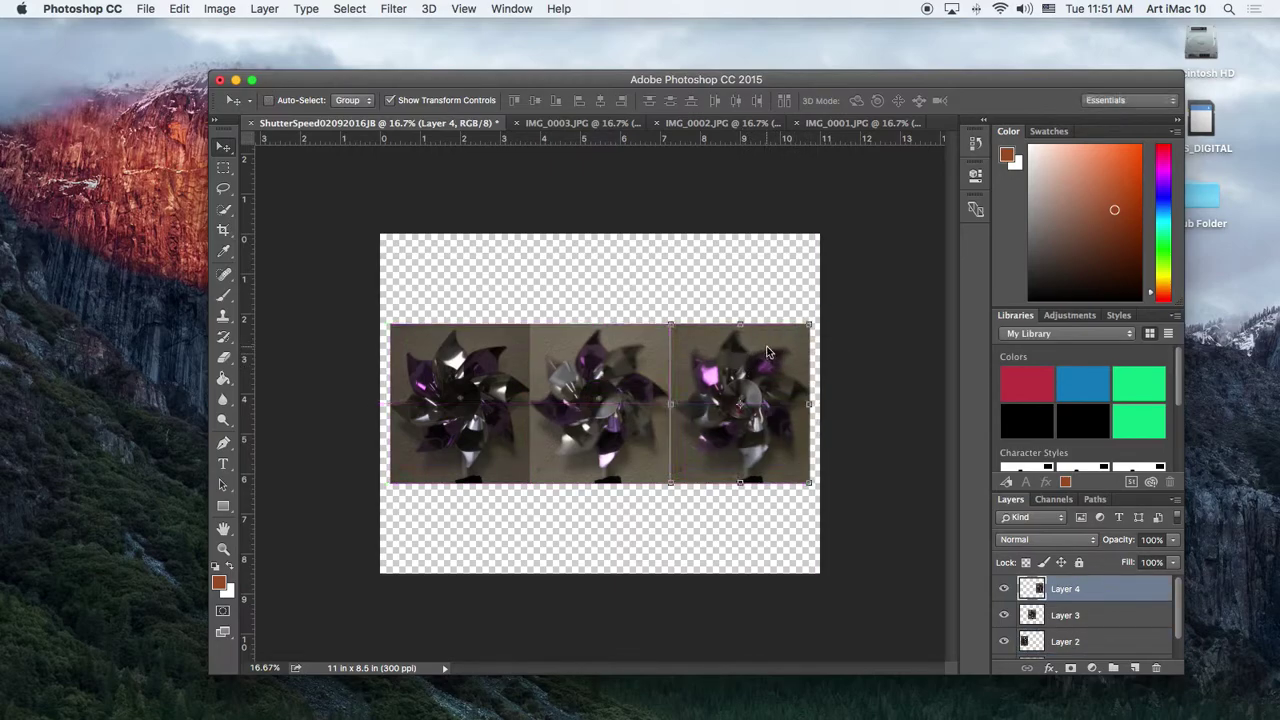
- Select the Horizontal Type tool, with text settings at STIXGeneral Bold 41 pt
{"action": "left_click", "coordinate": [224, 465]}
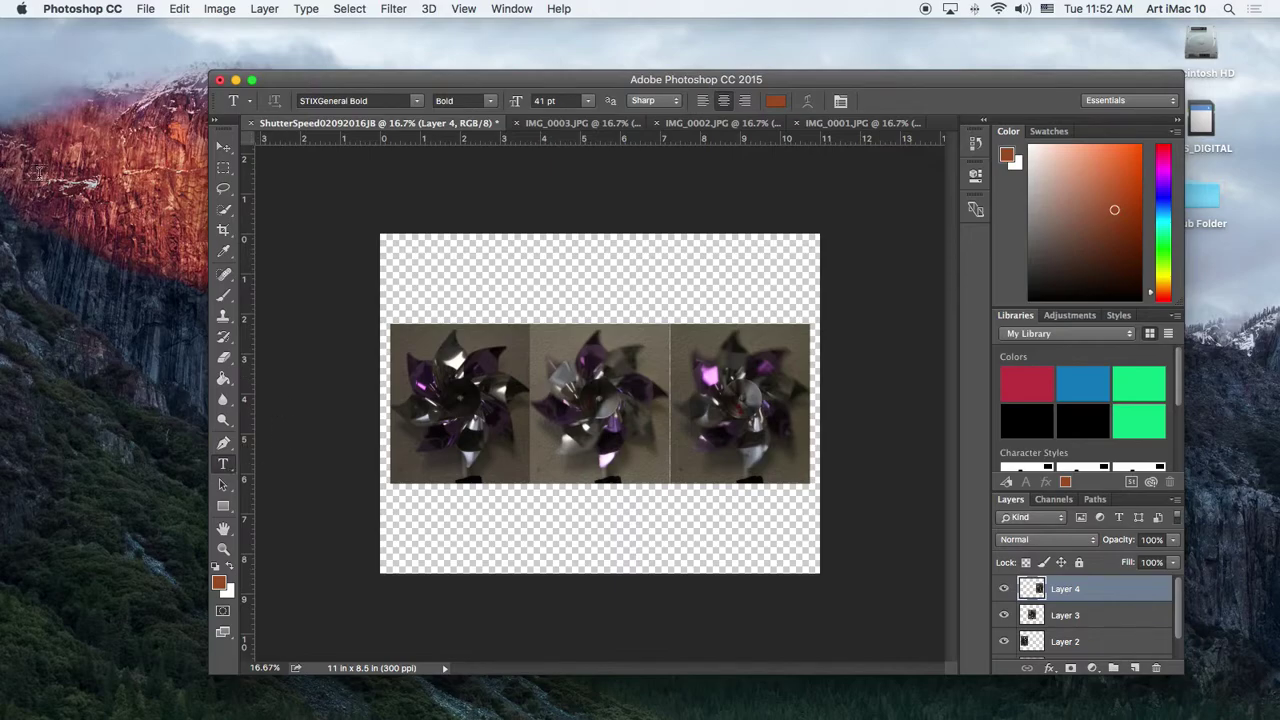
- Set the type to STIXGeneral Italic at 60 pt
{"action": "left_click", "coordinate": [489, 101]}
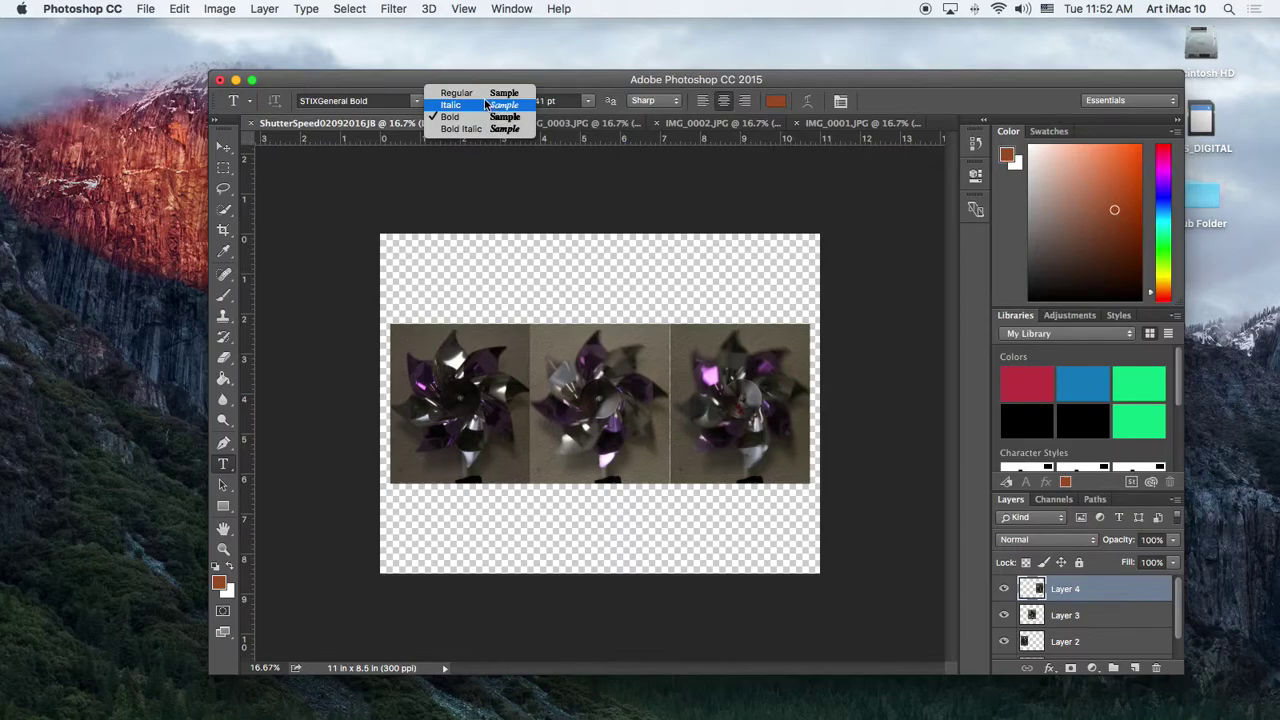
{"action": "left_click", "coordinate": [486, 105]}
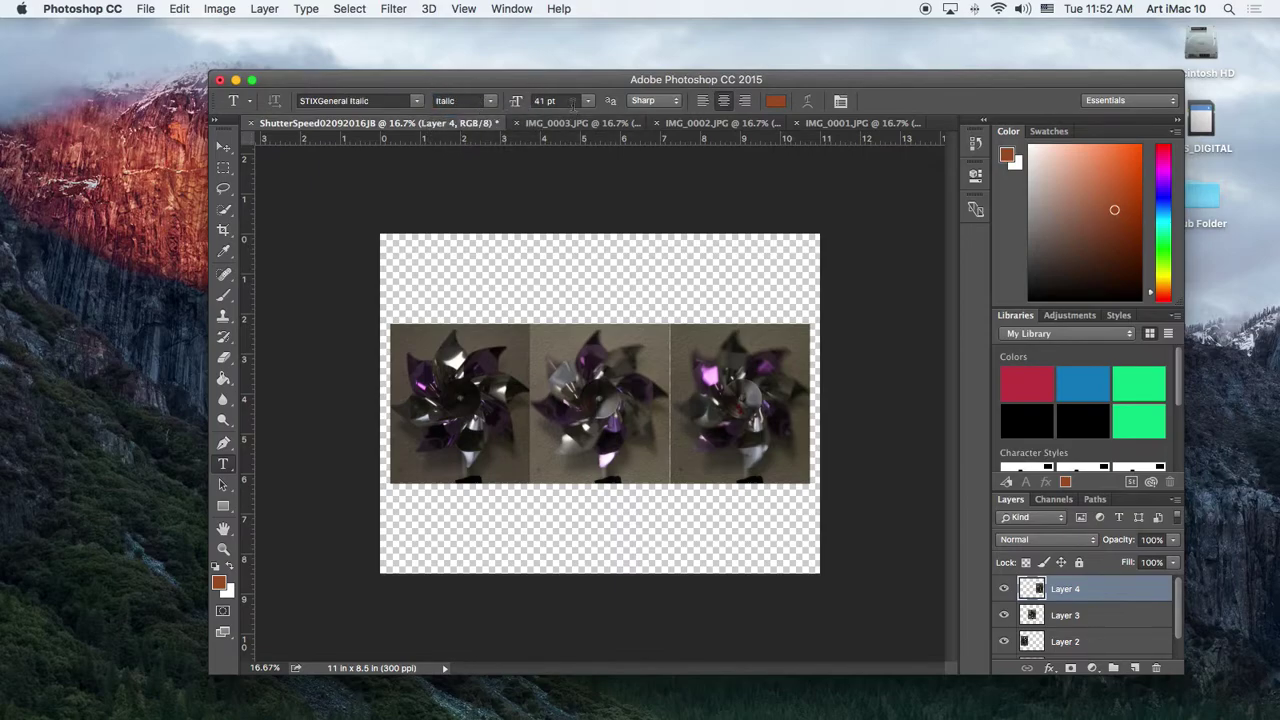
{"action": "left_click", "coordinate": [567, 101]}
{"action": "type", "text": "60"}
{"action": "key", "text": "Return"}
- Type a title with the student's name and 'Period 4' above the photos, then select it
{"action": "left_click", "coordinate": [596, 284]}
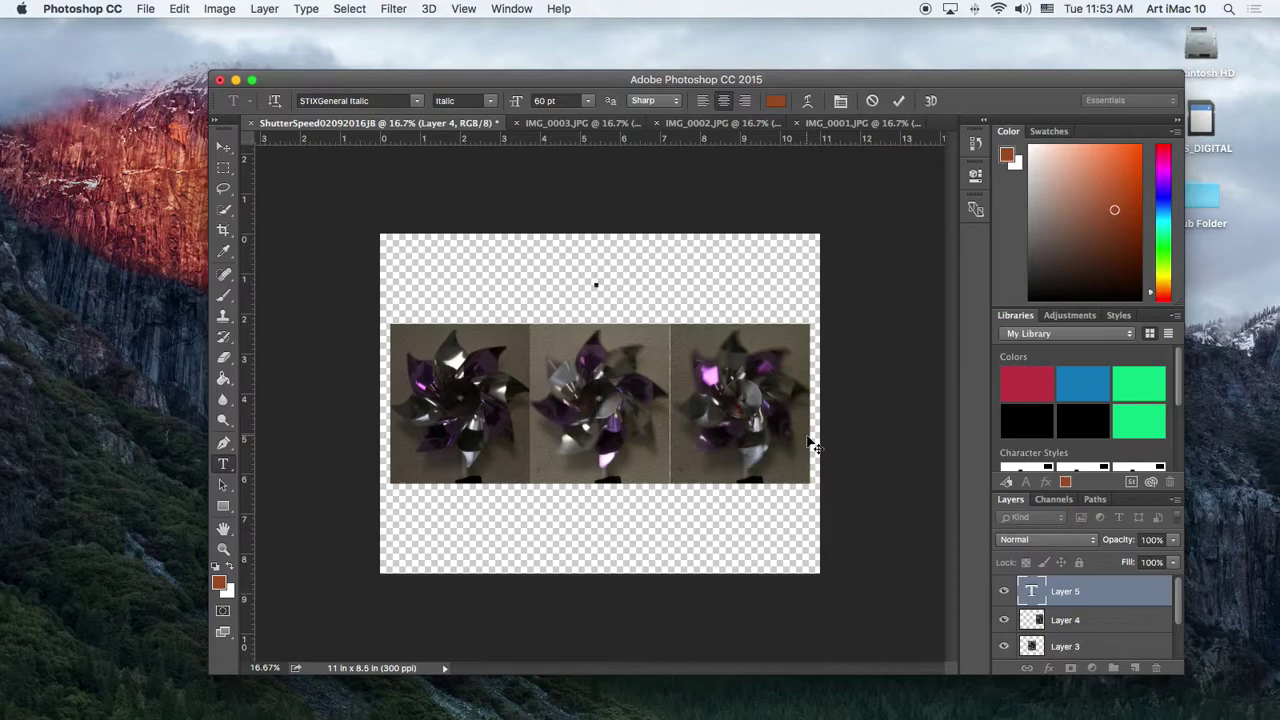
{"action": "type", "text": "Han"}
{"action": "type", "text": "Solo Period 4"}
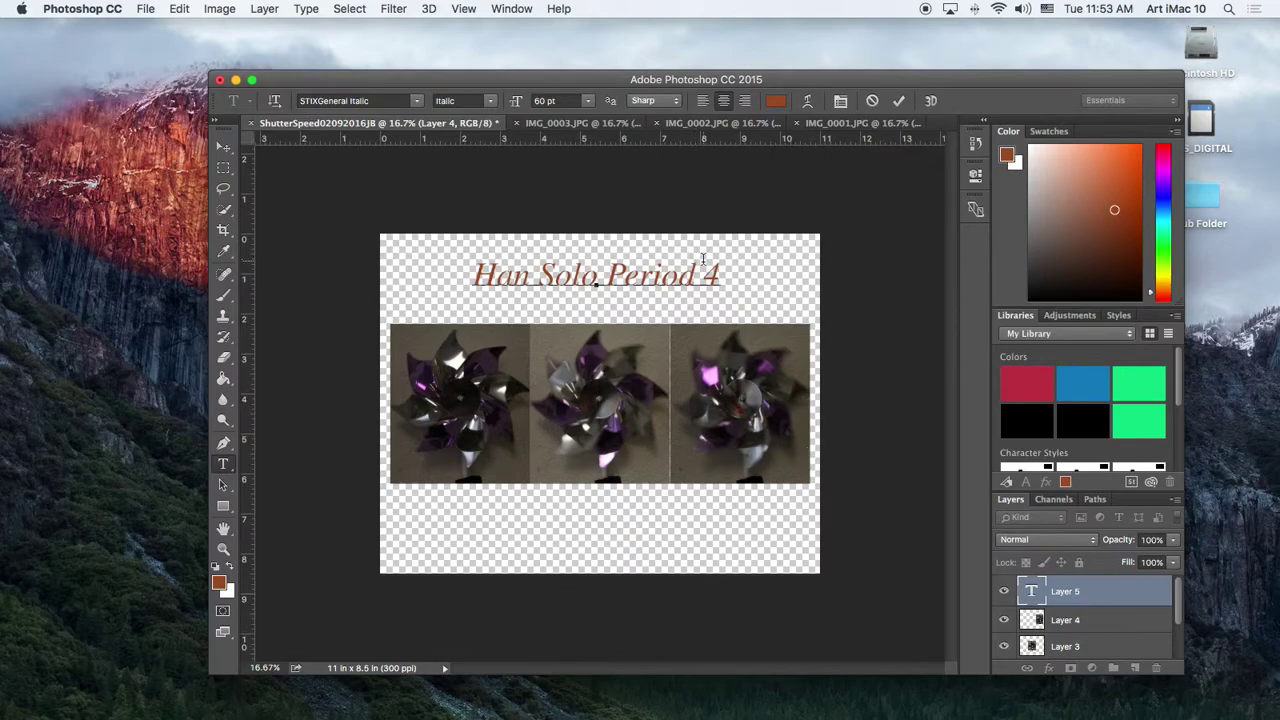
{"action": "left_click_drag", "start_coordinate": [722, 276], "coordinate": [453, 272]}
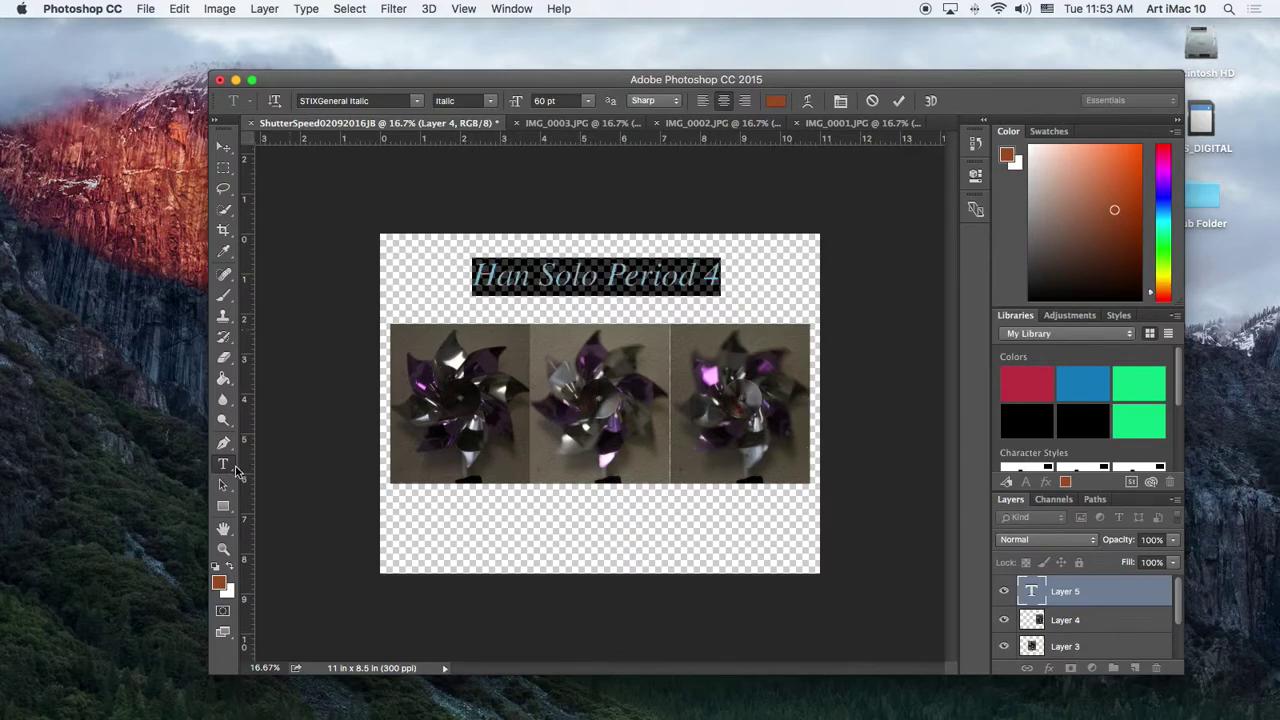
- Colour the title bright blue and nudge it right to centre it over the photos
{"action": "left_click", "coordinate": [231, 570]}
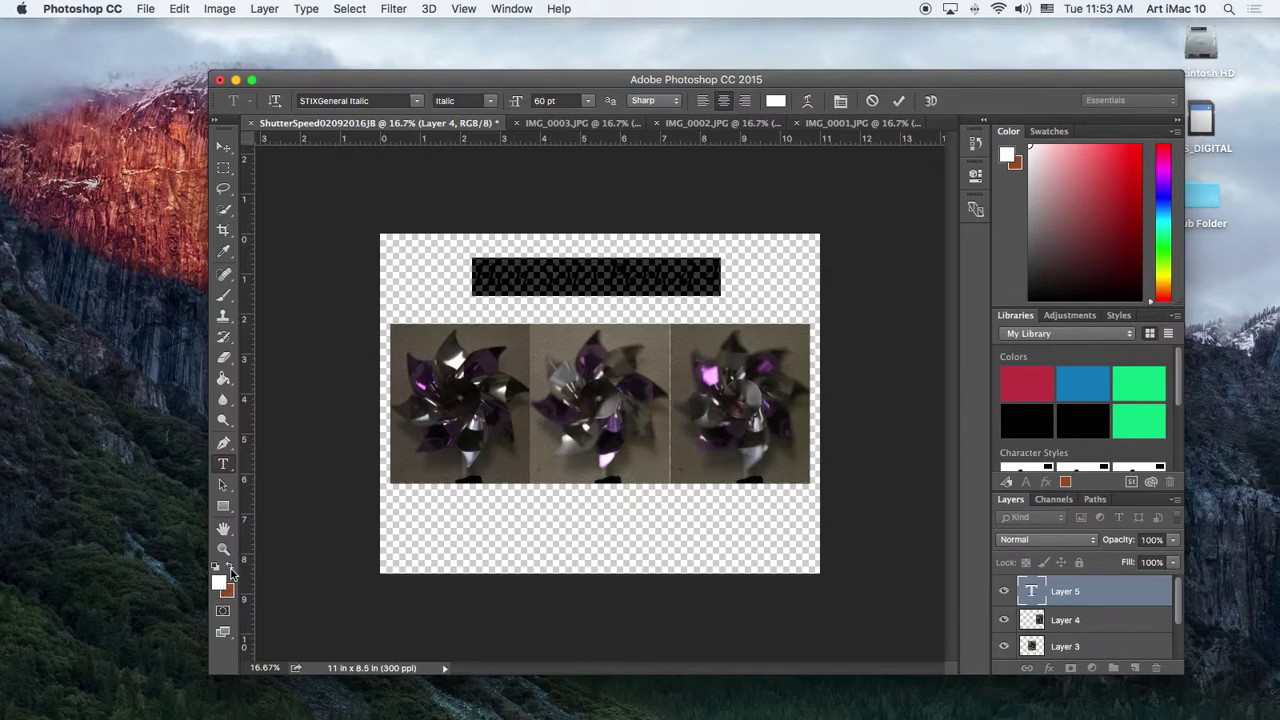
{"action": "left_click", "coordinate": [231, 570]}
{"action": "left_click", "coordinate": [218, 585]}
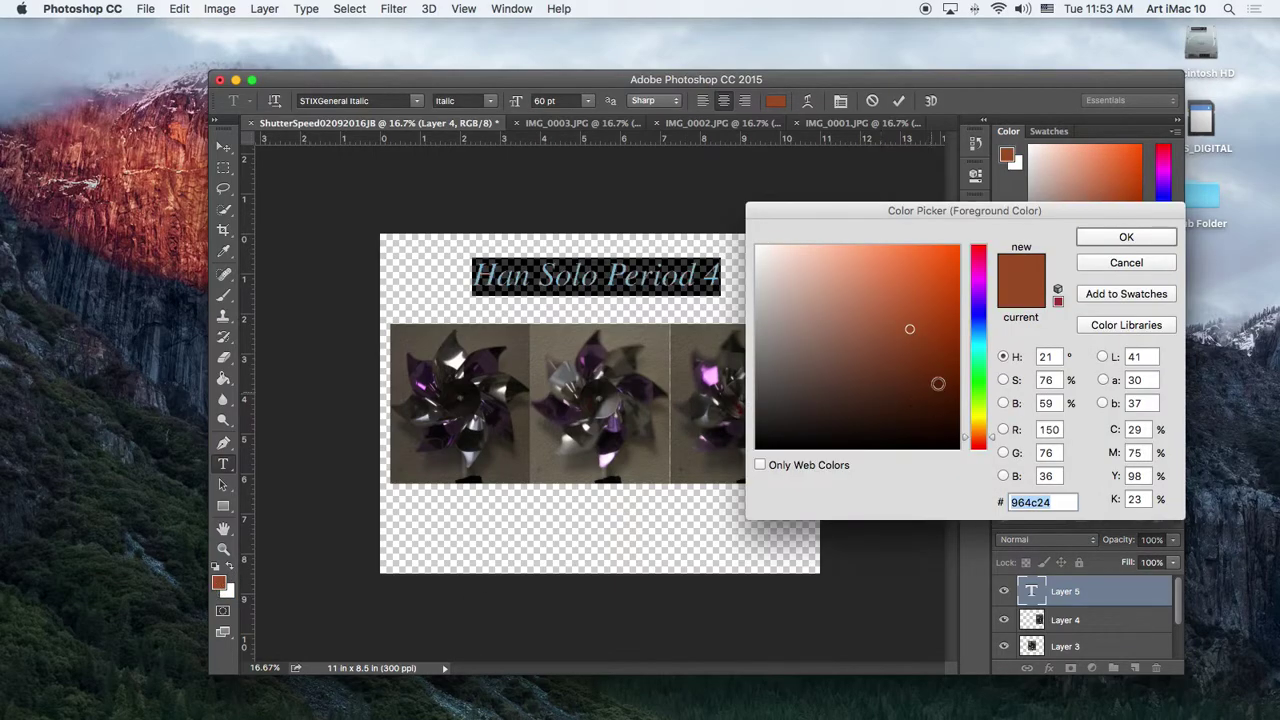
{"action": "left_click", "coordinate": [978, 318]}
{"action": "left_click_drag", "start_coordinate": [950, 338], "coordinate": [958, 251]}
{"action": "left_click", "coordinate": [1167, 240]}
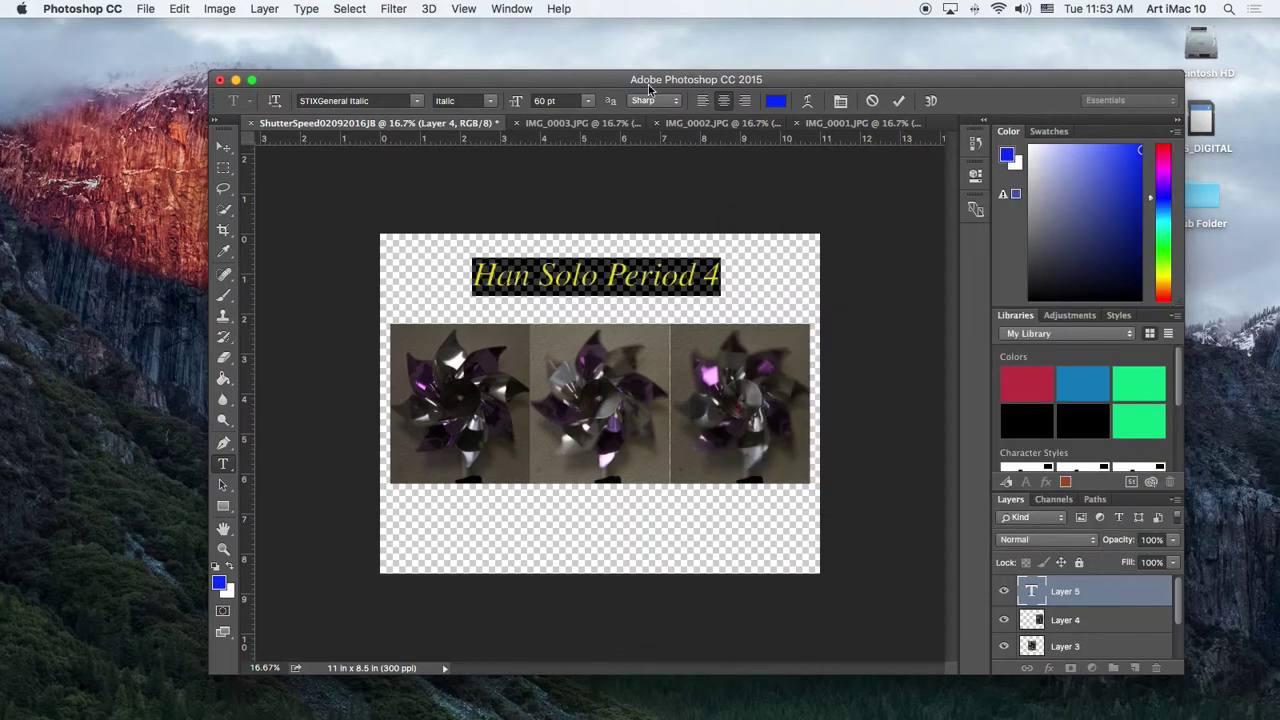
{"action": "left_click", "coordinate": [224, 150]}
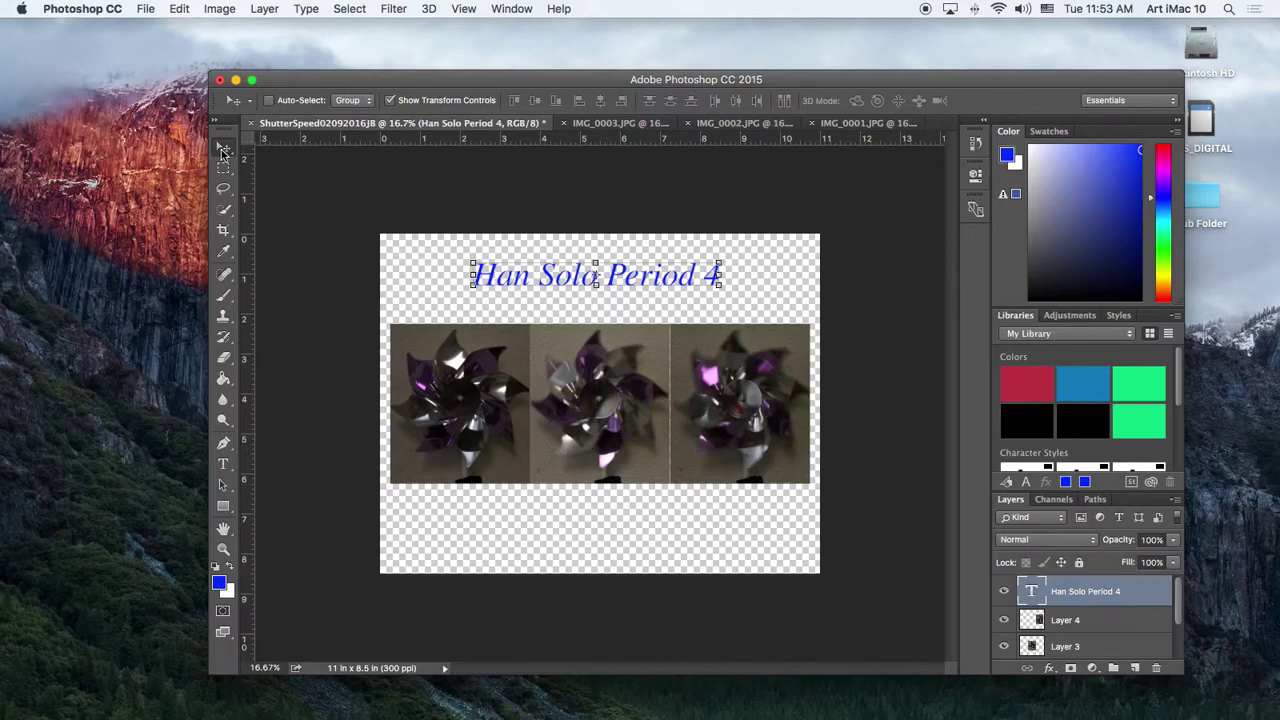
{"action": "left_click_drag", "start_coordinate": [616, 279], "coordinate": [624, 286]}
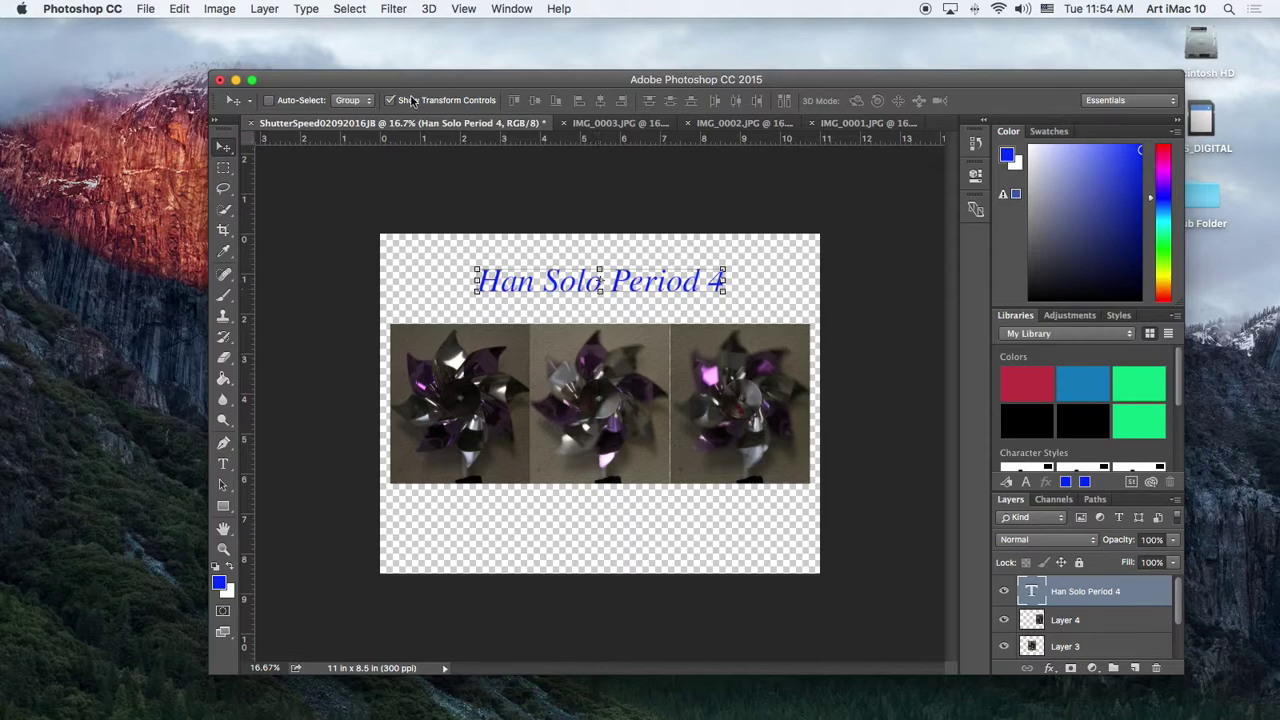
- Add the 1/125th label below the middle pinwheel photo
{"action": "left_click", "coordinate": [223, 464]}
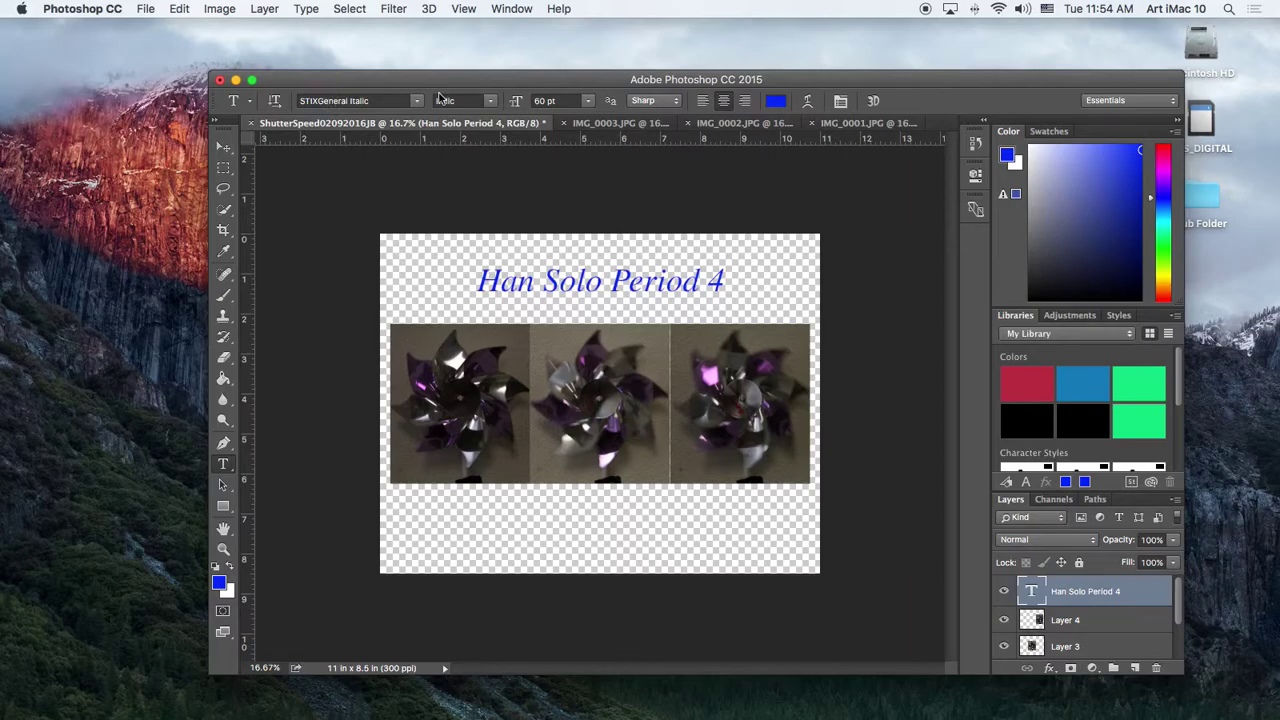
{"action": "left_click", "coordinate": [575, 532]}
{"action": "type", "text": "1/125th"}
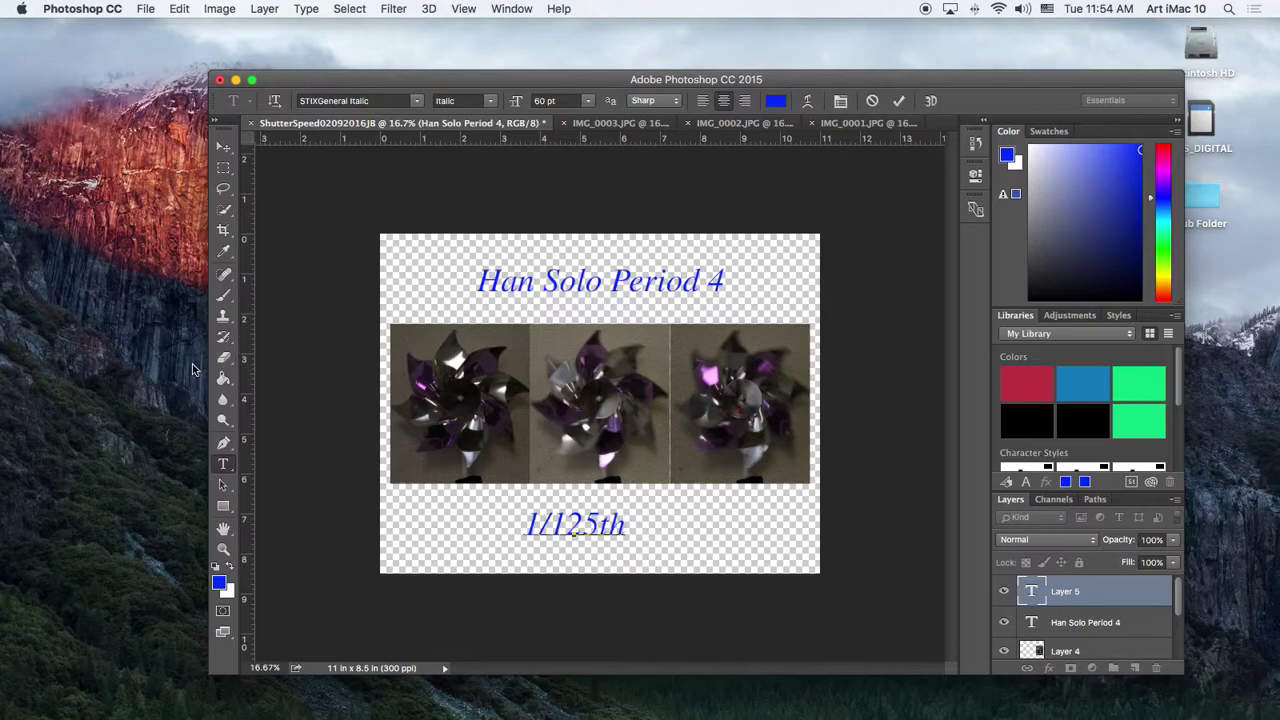
{"action": "key", "text": "Escape"}
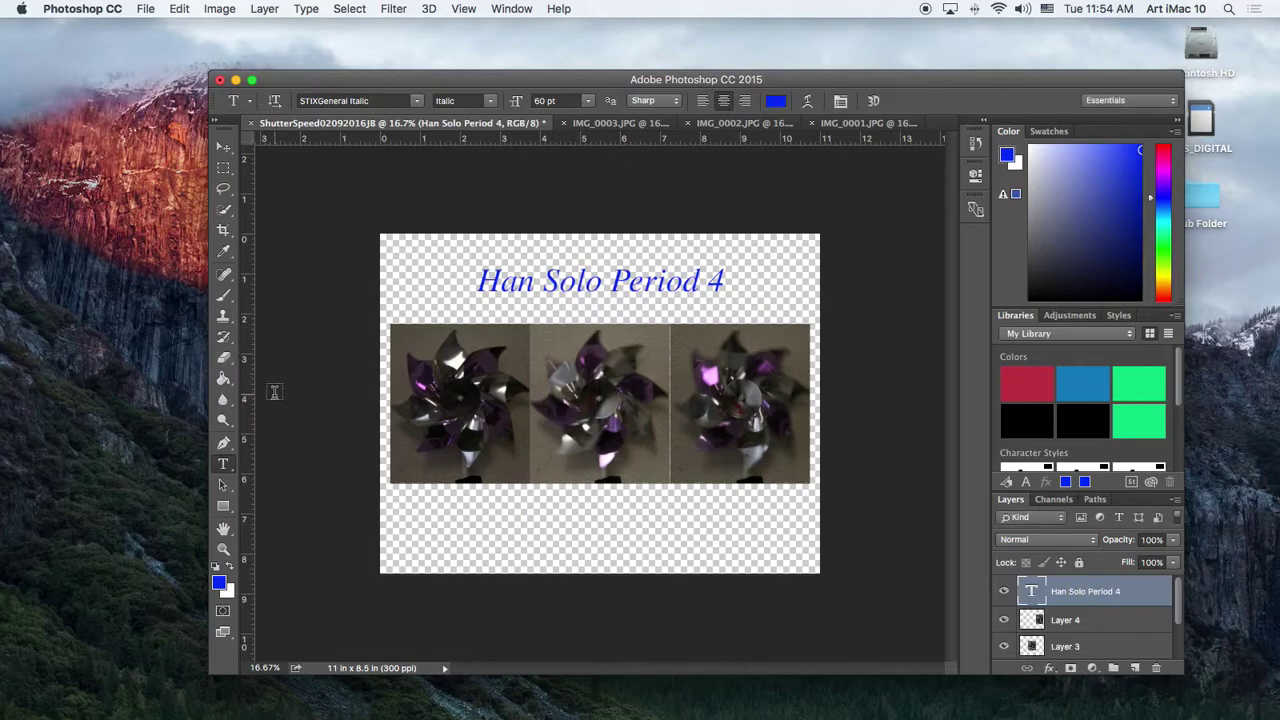
{"action": "left_click", "coordinate": [578, 528]}
{"action": "type", "text": "1/125th"}
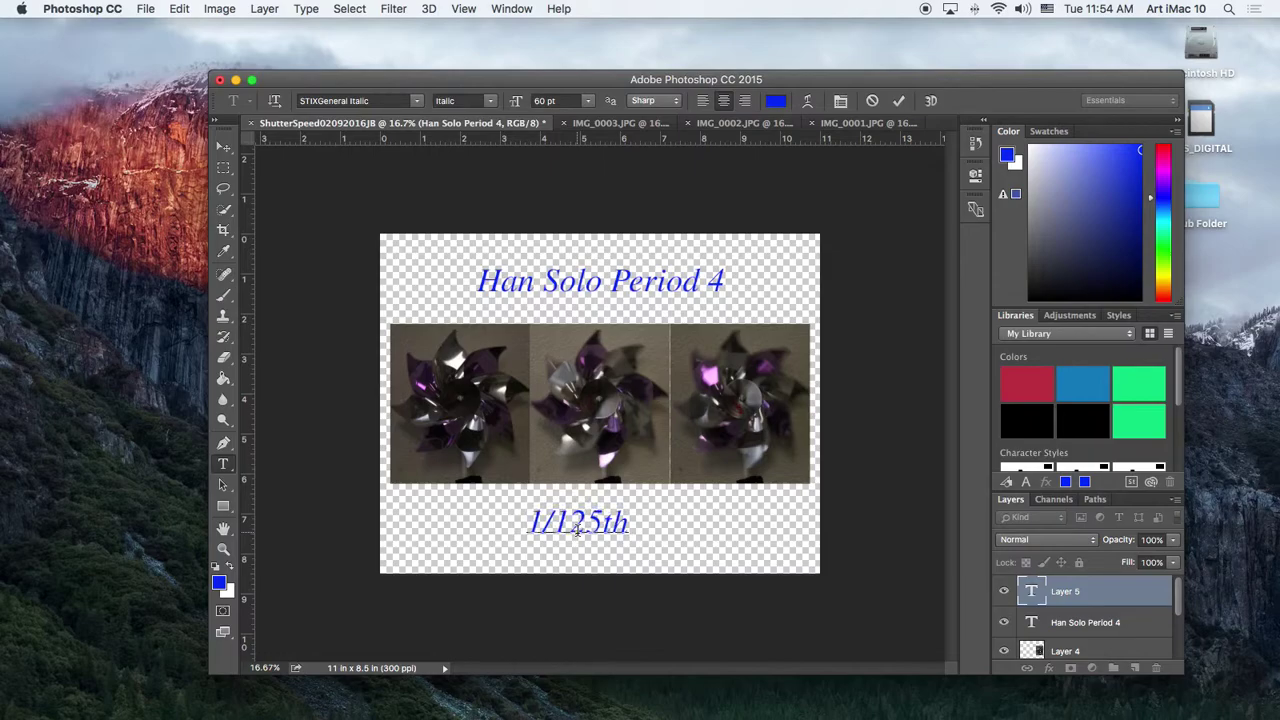
{"action": "key", "text": "Return"}
{"action": "key", "text": "BackSpace"}
{"action": "left_click", "coordinate": [223, 148]}
- Add the 1/200th label below the right pinwheel photo
{"action": "left_click", "coordinate": [223, 464]}
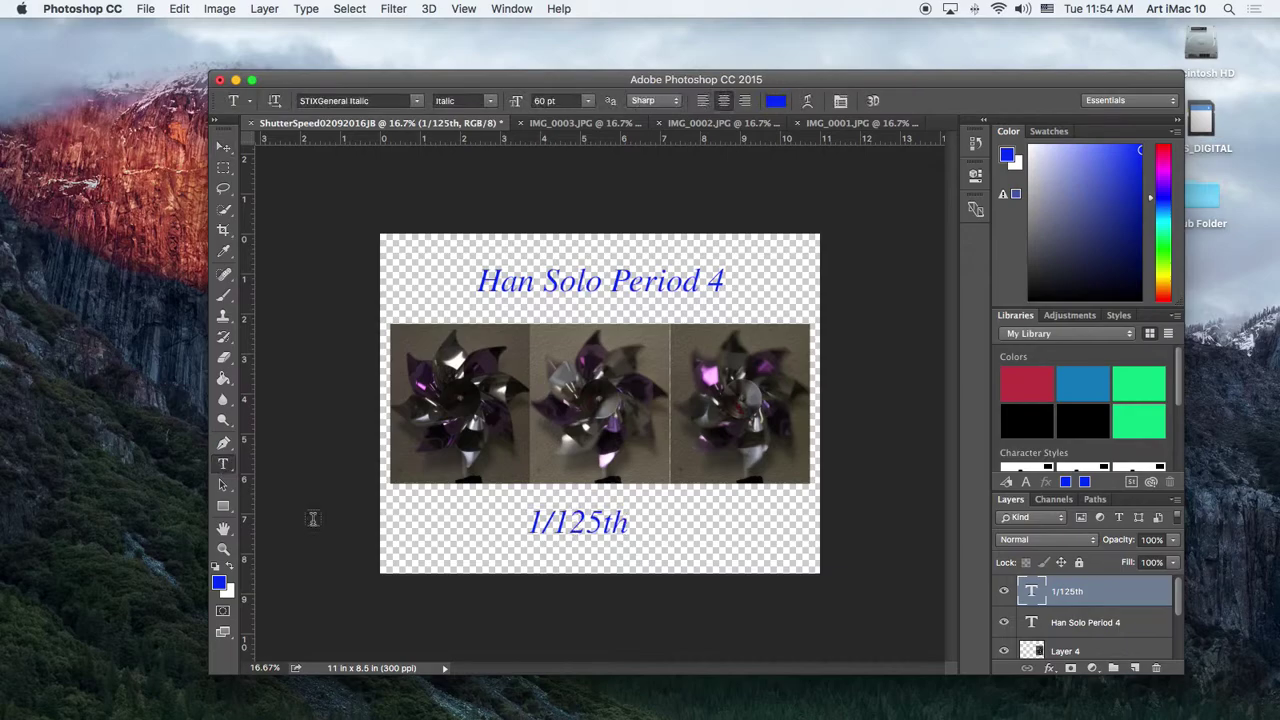
{"action": "left_click", "coordinate": [743, 523]}
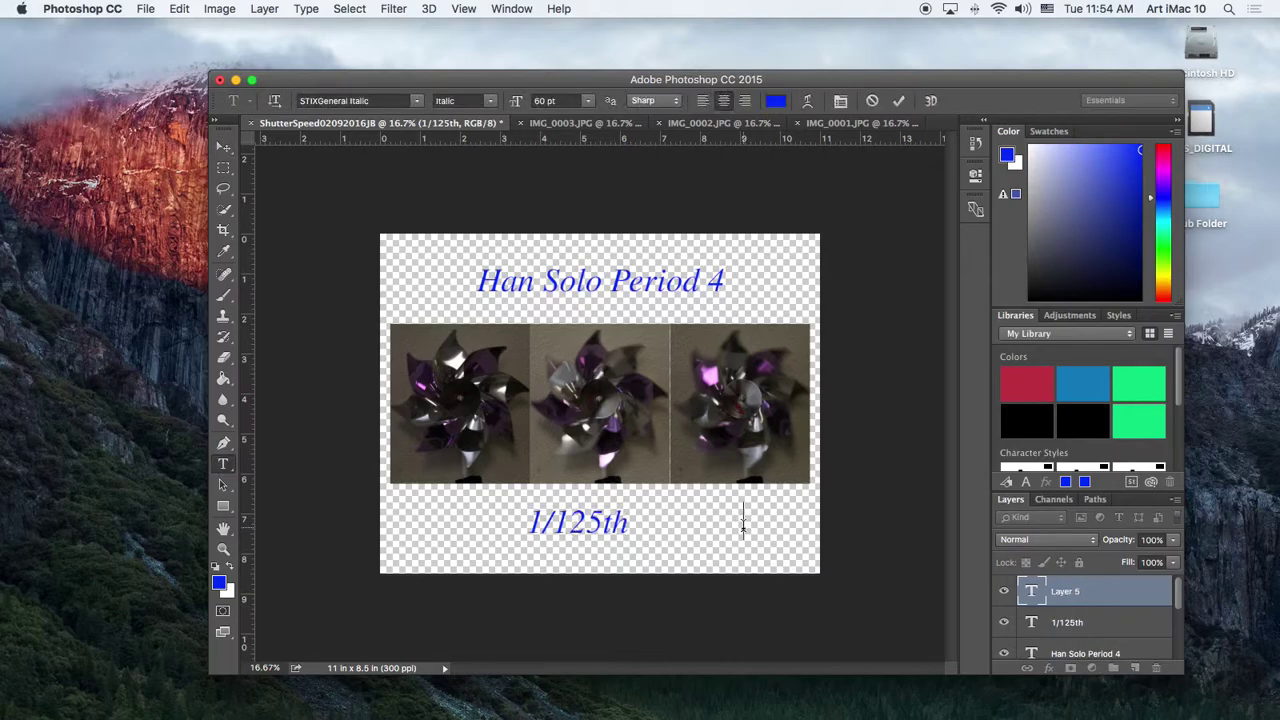
{"action": "type", "text": "1/200"}
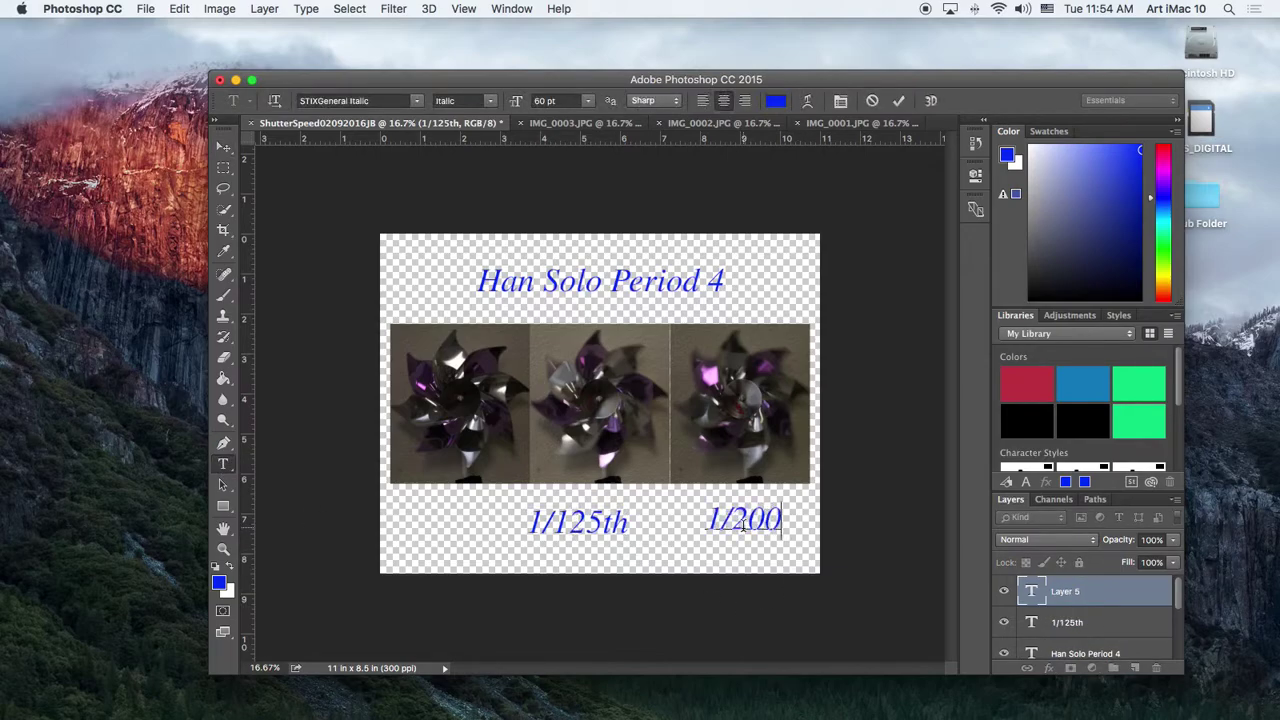
{"action": "type", "text": "th"}
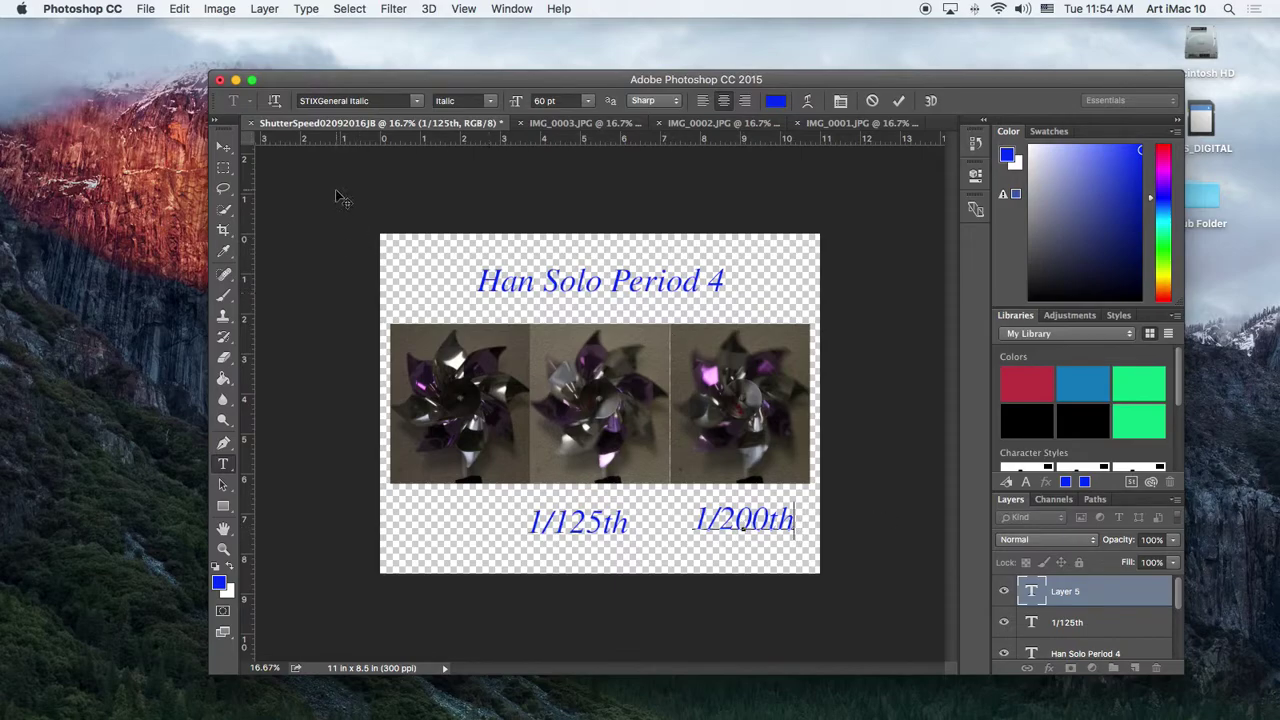
{"action": "left_click", "coordinate": [223, 146]}
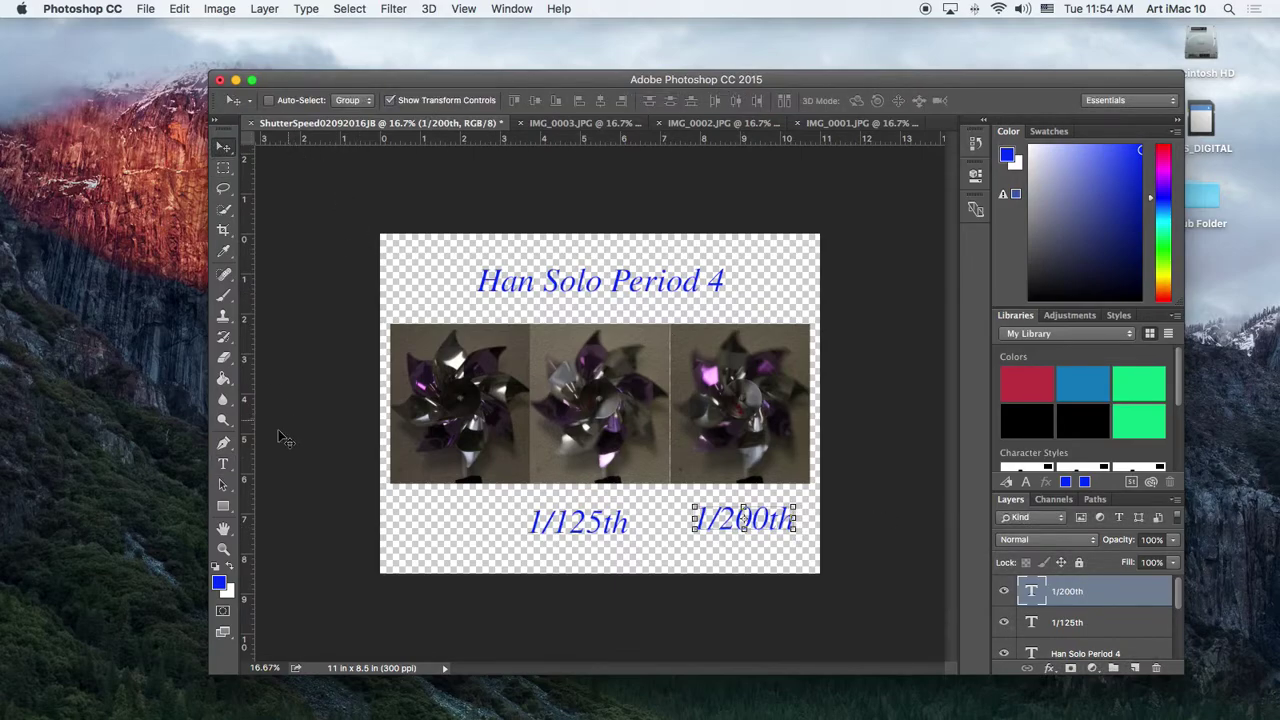
- Start the 1/500th label below the left pinwheel photo
{"action": "left_click", "coordinate": [223, 464]}
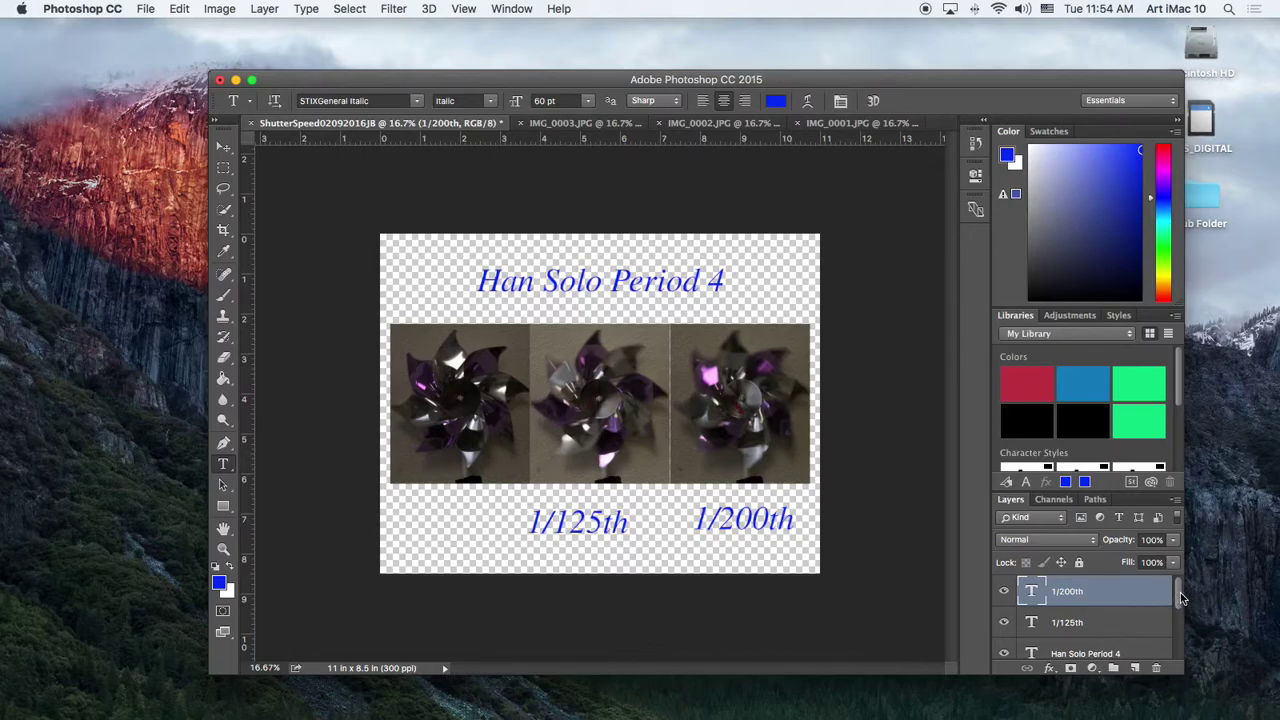
{"action": "mouse_move", "coordinate": [1180, 597]}
{"action": "left_mouse_down"}
{"action": "mouse_move", "coordinate": [1178, 665]}
{"action": "mouse_move", "coordinate": [1183, 598]}
{"action": "left_mouse_up"}
{"action": "left_click", "coordinate": [474, 514]}
{"action": "type", "text": "1/"}
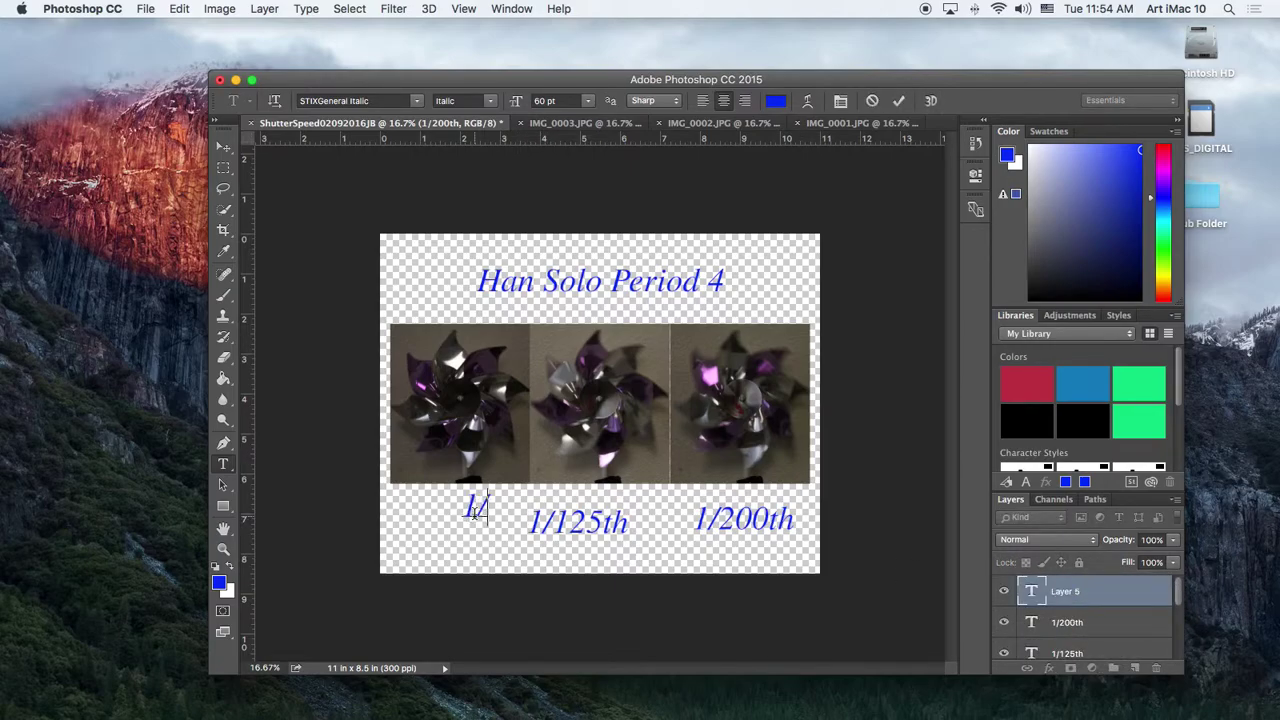
{"action": "type", "text": "500th"}
- Line up the labels in a row: 1/125th left, 1/200th middle, 1/500th right
{"action": "left_click", "coordinate": [223, 147]}
{"action": "left_click_drag", "start_coordinate": [492, 516], "coordinate": [687, 567]}
{"action": "left_click", "coordinate": [567, 533], "text": "super"}
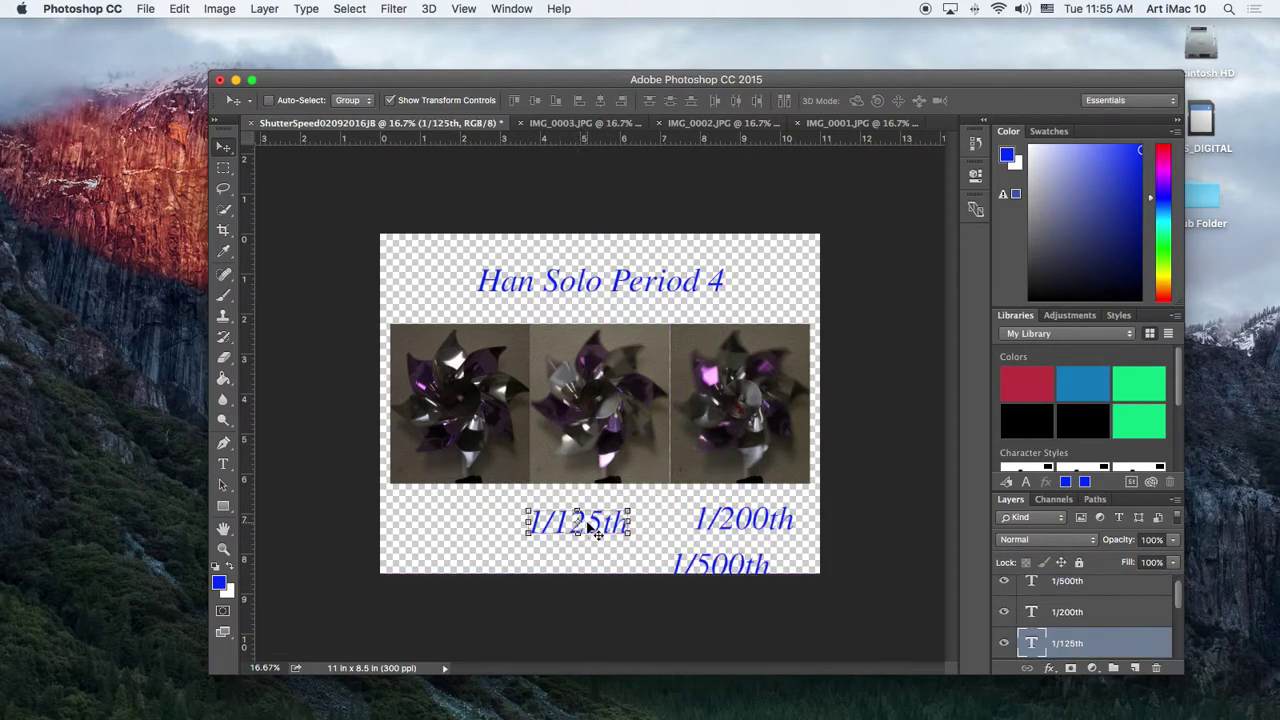
{"action": "left_click_drag", "start_coordinate": [586, 527], "coordinate": [468, 514]}
{"action": "left_click", "coordinate": [716, 568], "text": "super"}
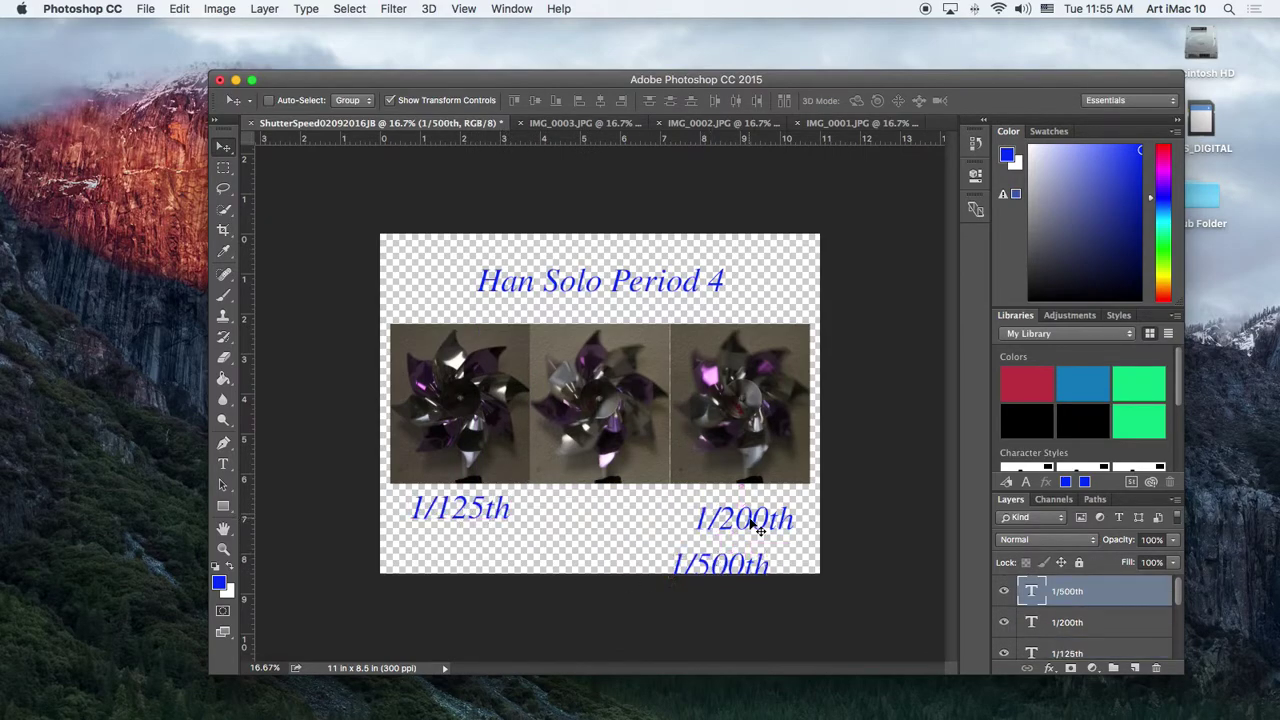
{"action": "left_click", "coordinate": [752, 521], "text": "super"}
{"action": "left_click_drag", "start_coordinate": [752, 521], "coordinate": [622, 511]}
{"action": "left_click", "coordinate": [726, 566], "text": "super"}
{"action": "left_click_drag", "start_coordinate": [726, 566], "coordinate": [752, 505]}
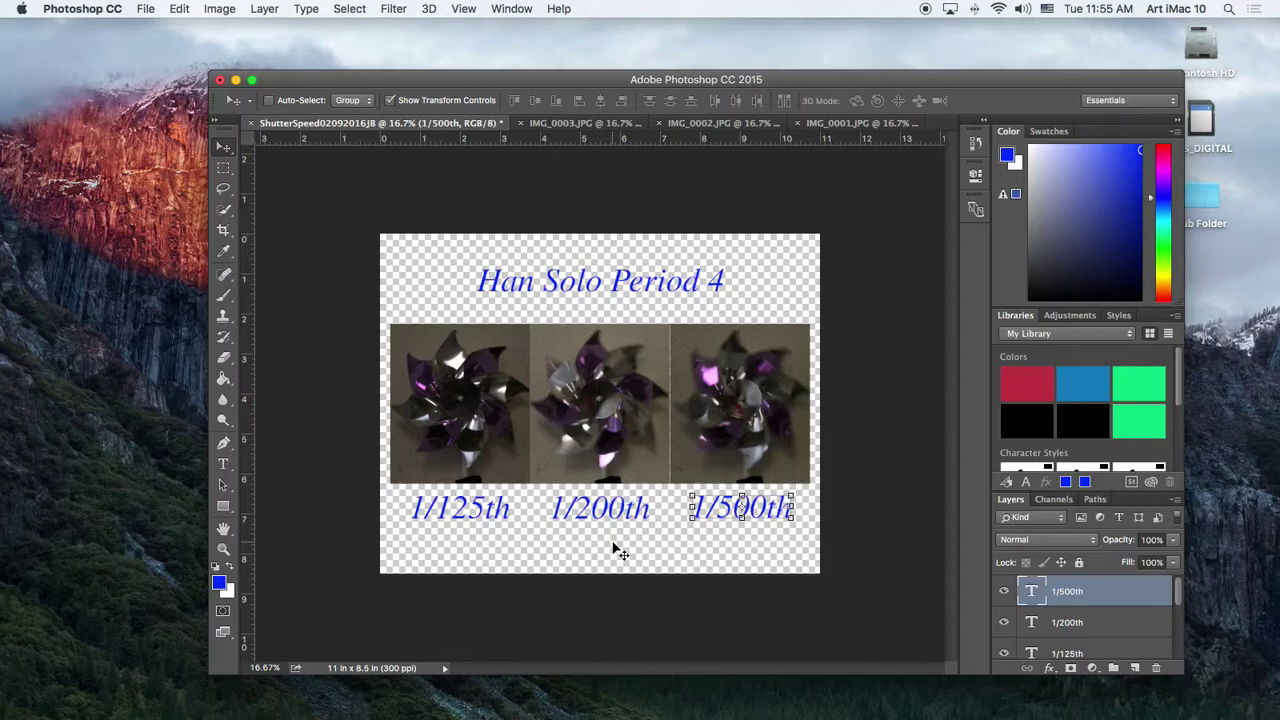
- In Save As, choose the Desktop as the location and JPEG as the format
{"action": "key", "text": "super+s"}
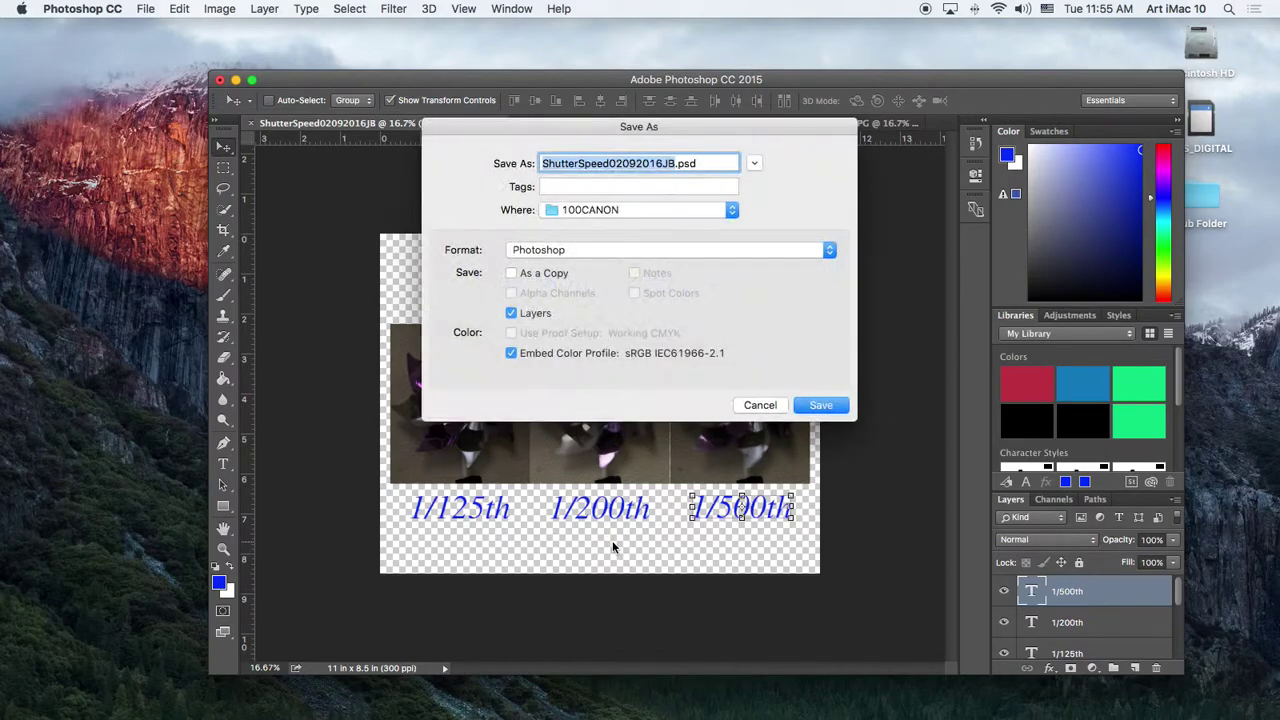
{"action": "left_click_drag", "start_coordinate": [695, 125], "coordinate": [677, 243]}
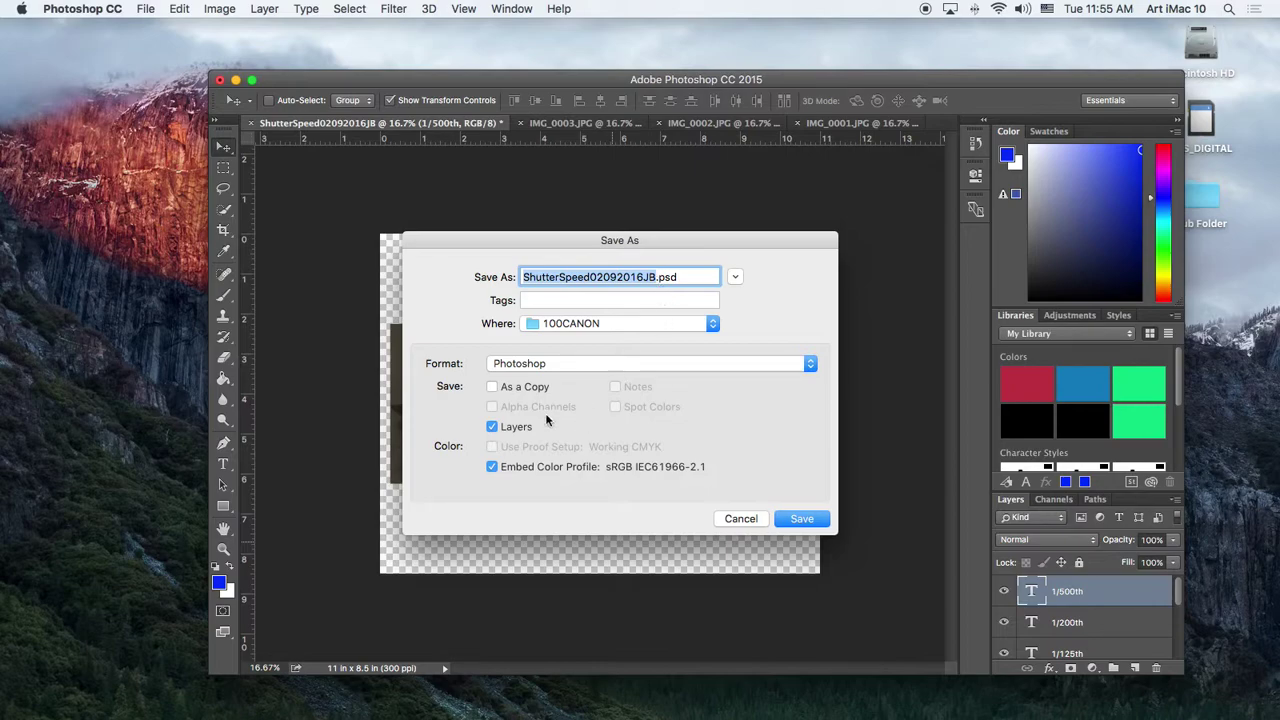
{"action": "left_click", "coordinate": [713, 326]}
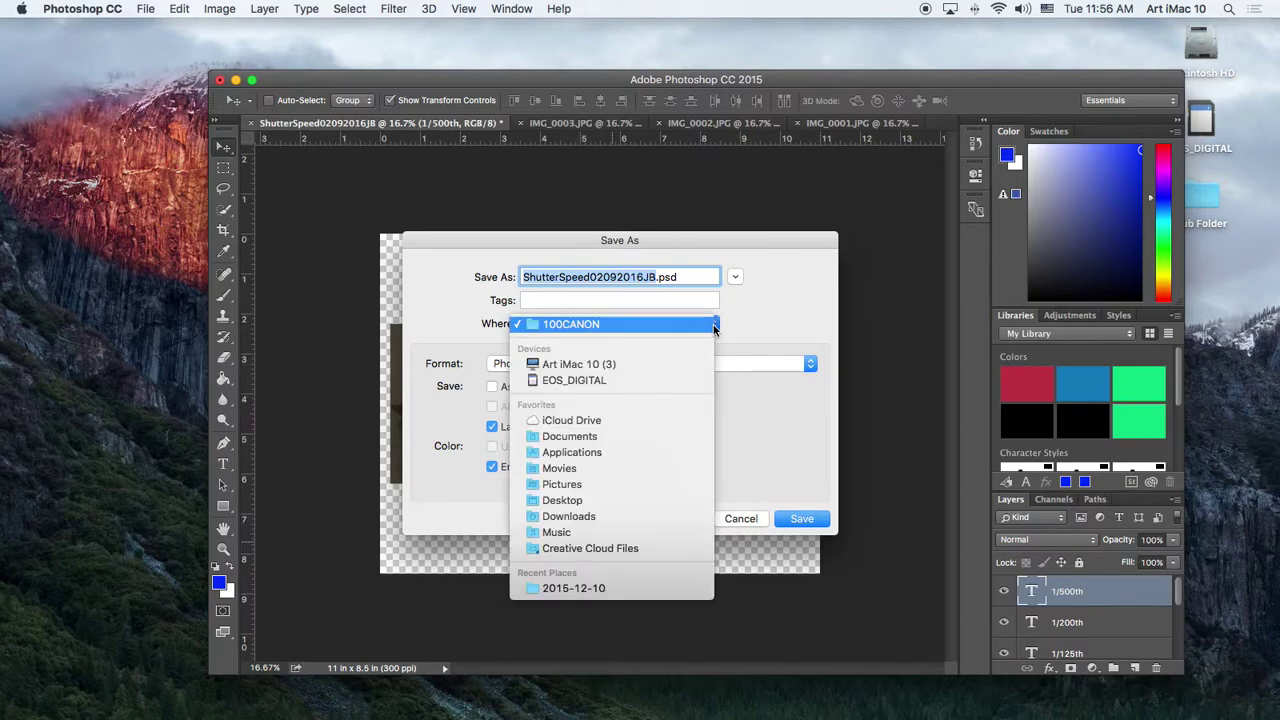
{"action": "left_click", "coordinate": [577, 501]}
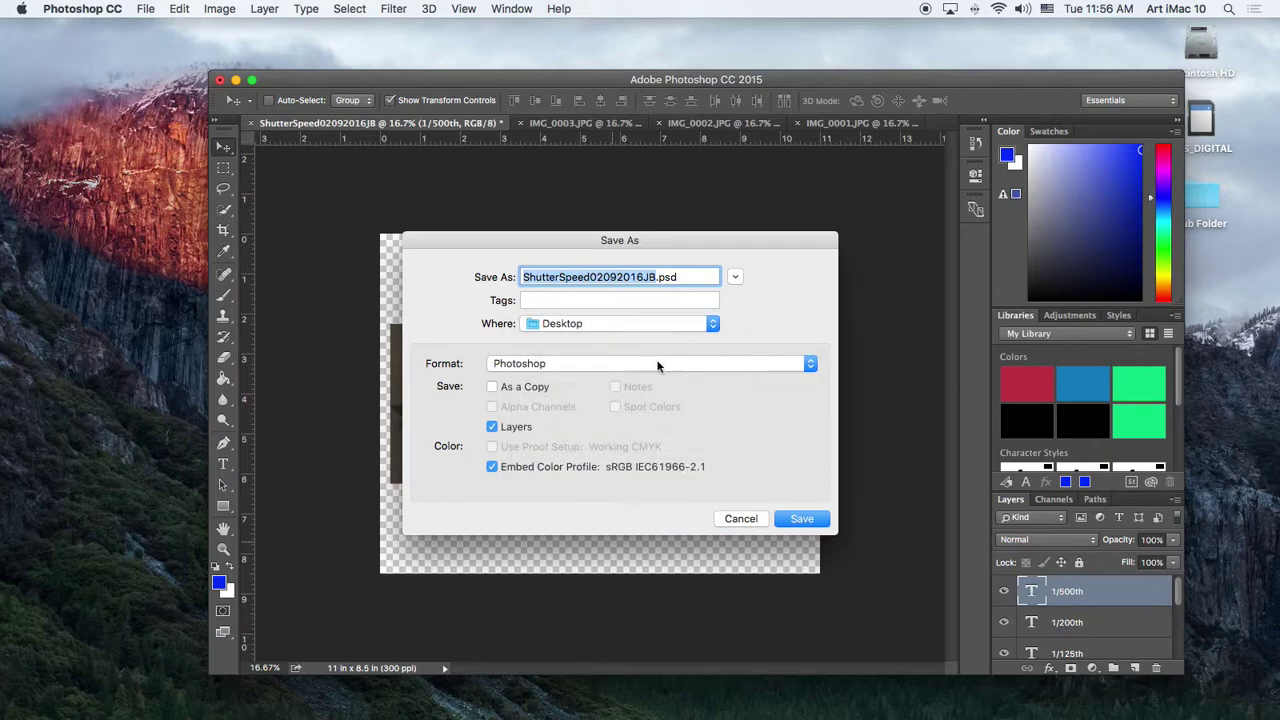
{"action": "left_click", "coordinate": [809, 366]}
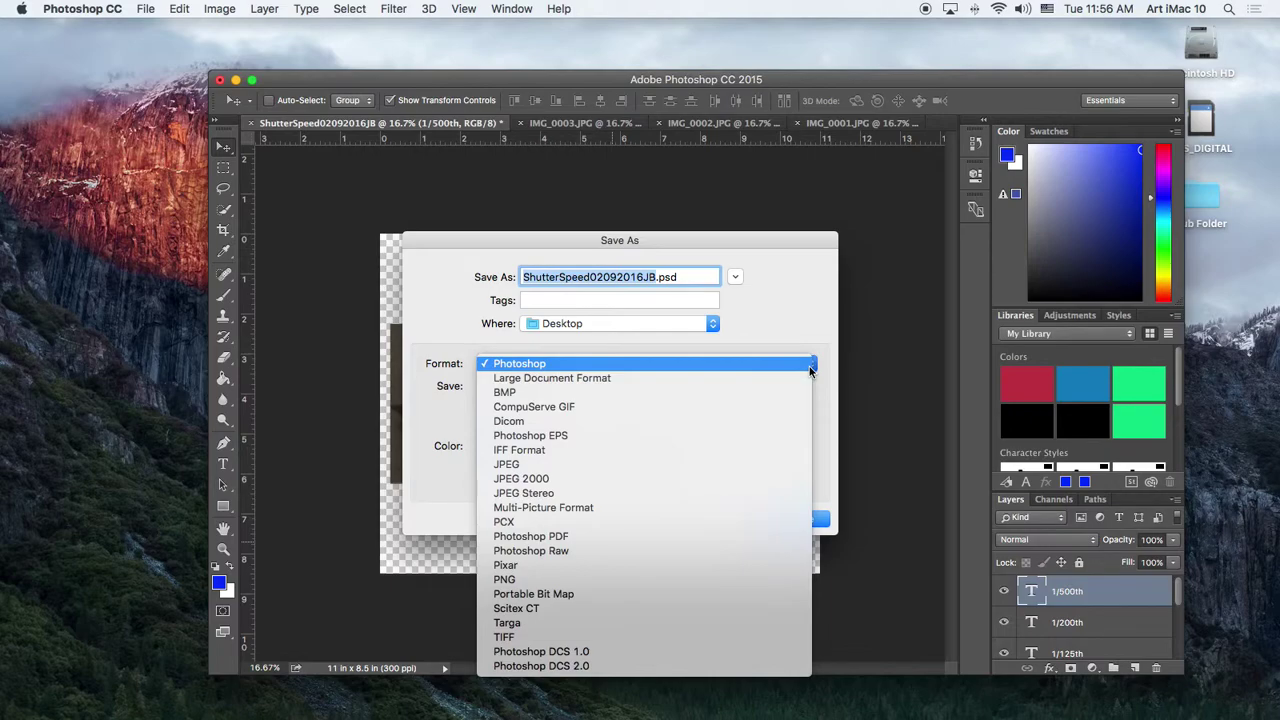
{"action": "left_click", "coordinate": [728, 466]}
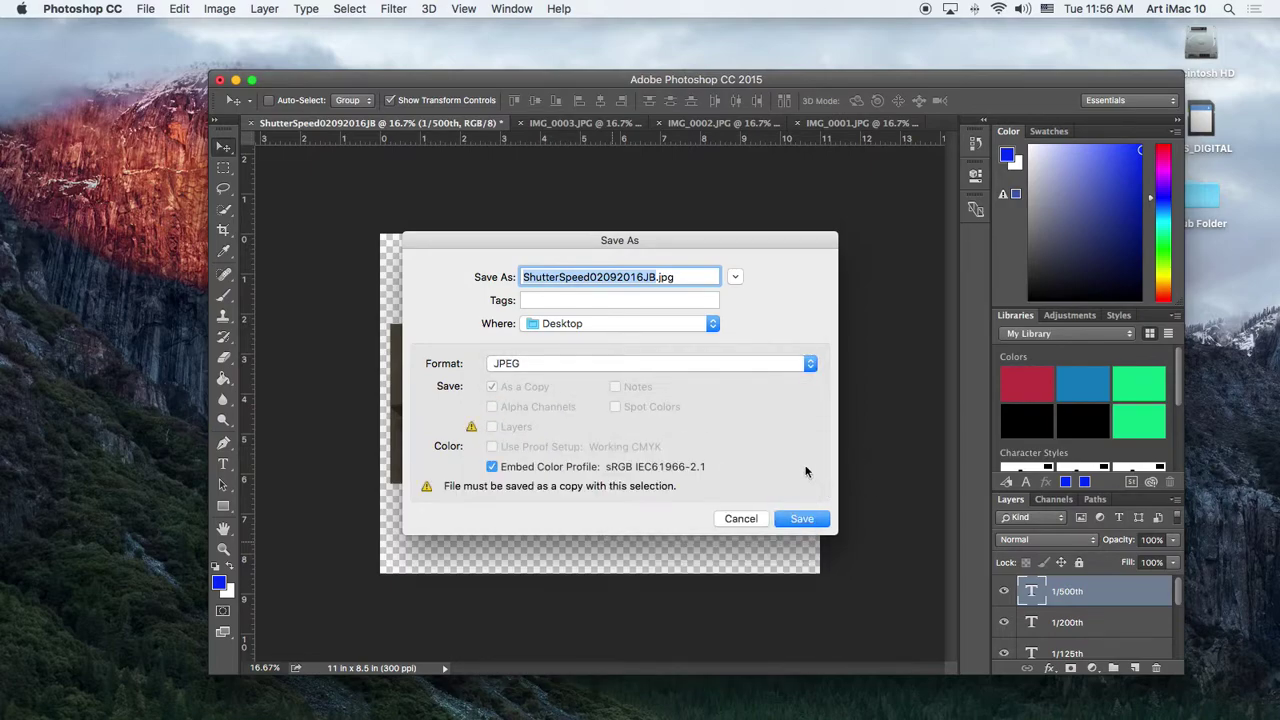
- Save ShutterSpeed02092016JB.jpg, accepting JPEG Quality 12 (Maximum)
{"action": "left_click", "coordinate": [828, 519]}
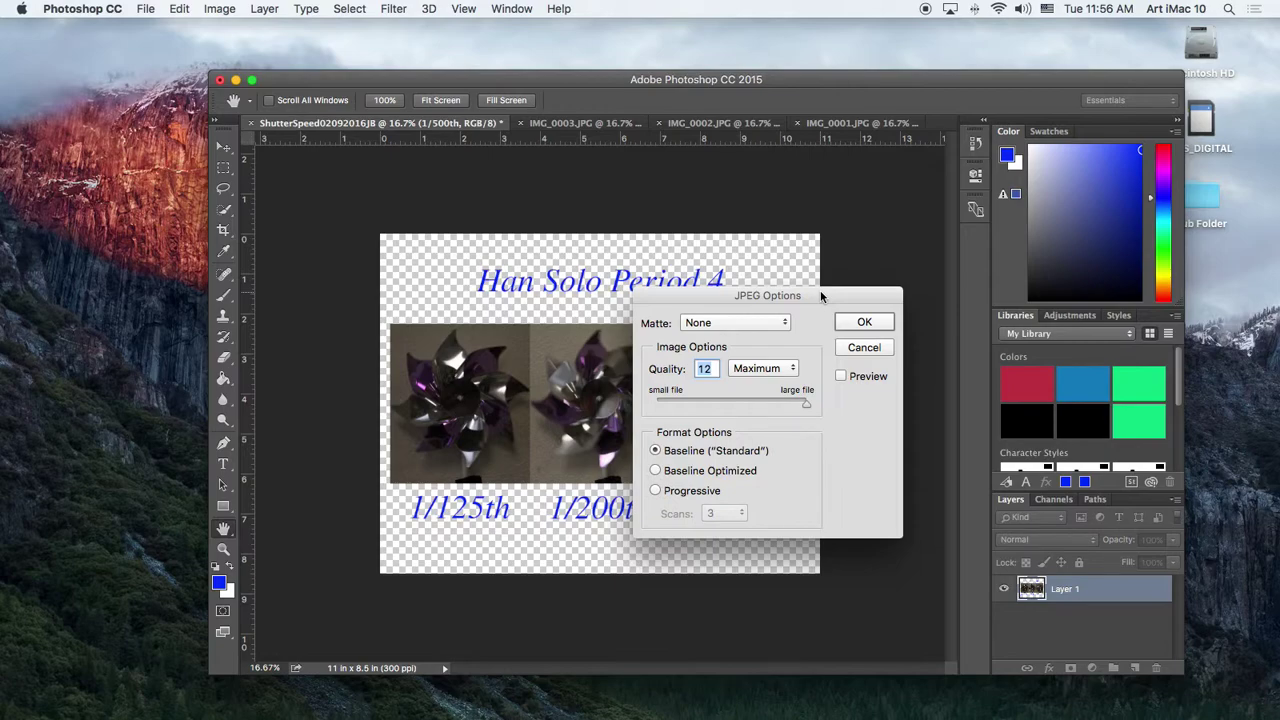
{"action": "left_click", "coordinate": [877, 322]}
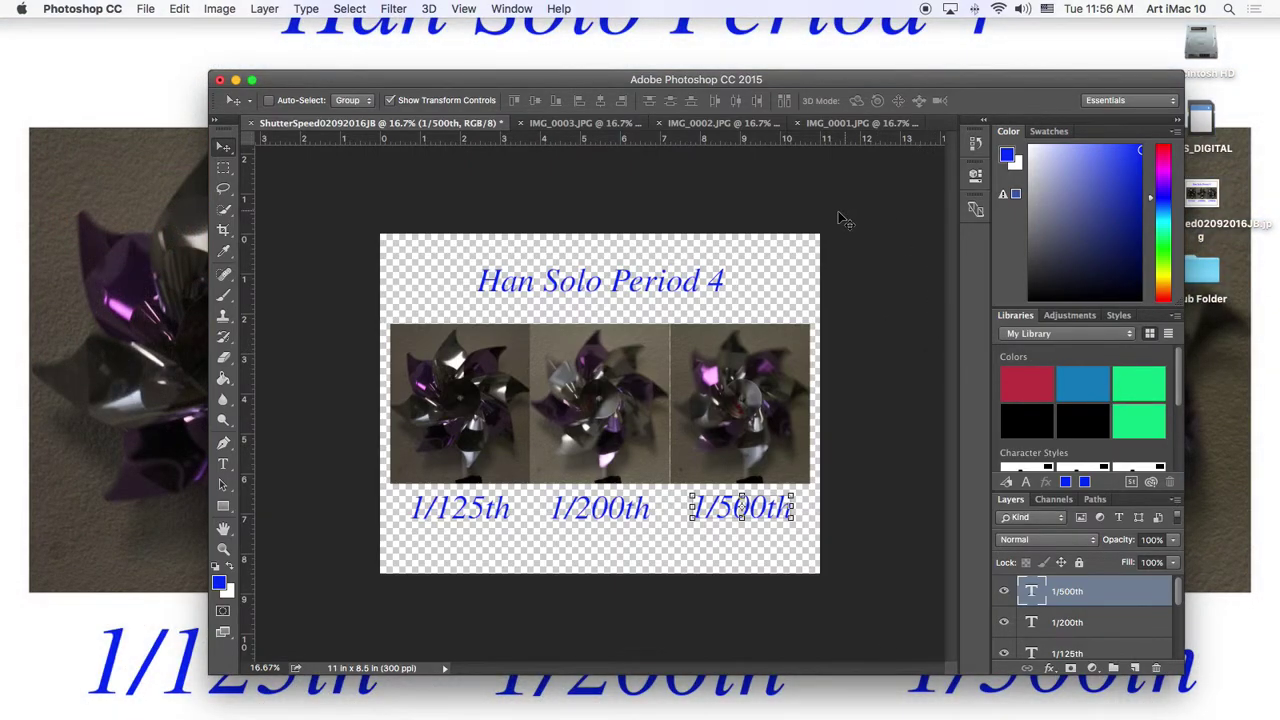
- Open ShutterSpeed02092016JB.jpg from the desktop in Preview to check it, then close it
{"action": "left_click", "coordinate": [236, 80]}
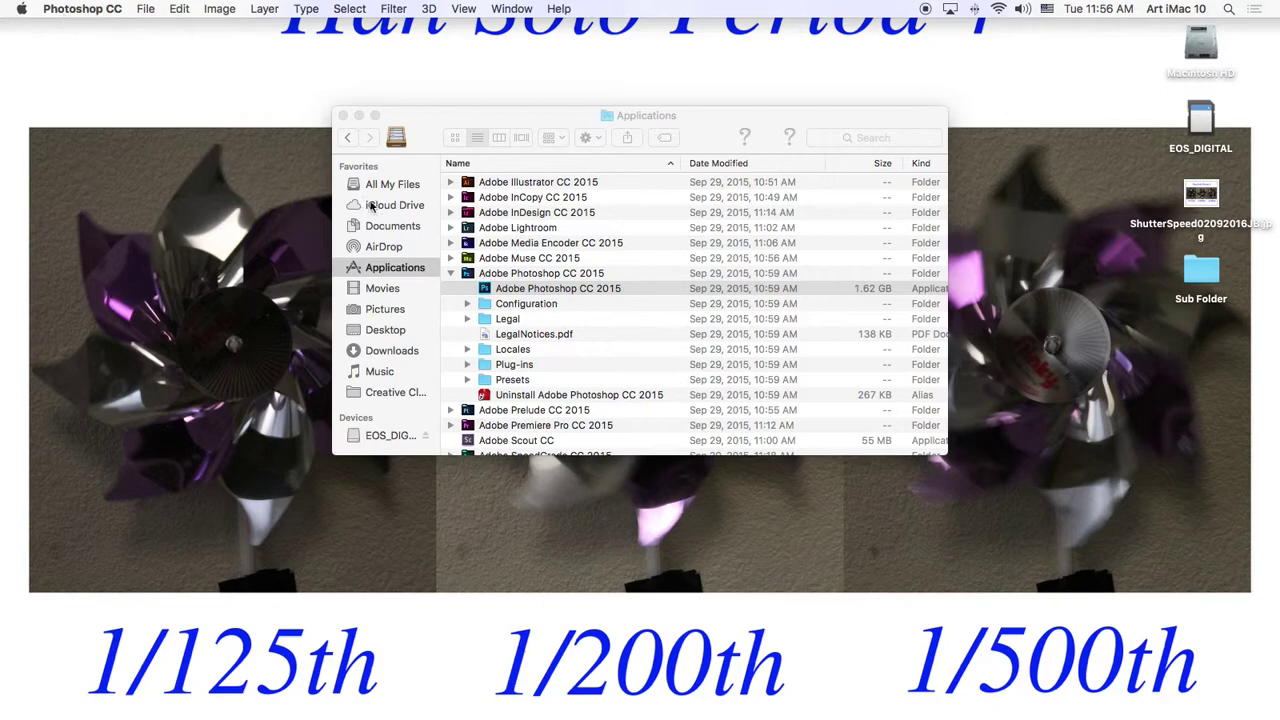
{"action": "left_click", "coordinate": [359, 116]}
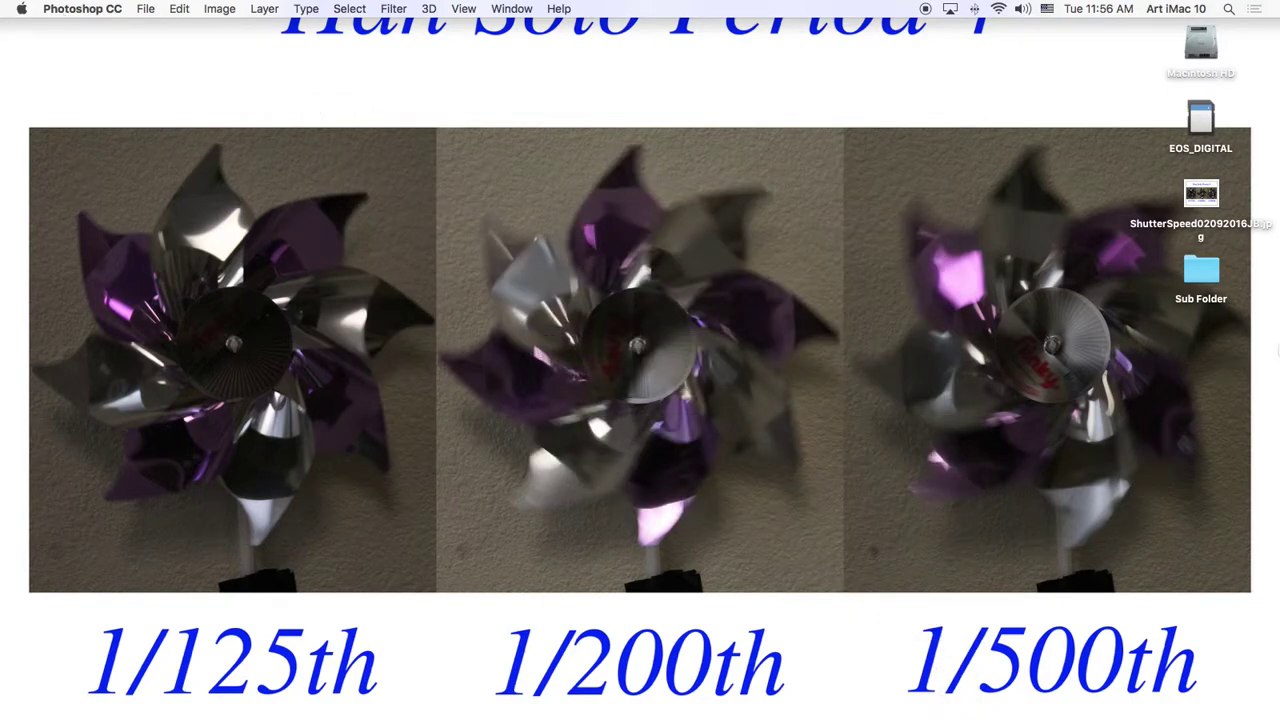
{"action": "left_click", "coordinate": [1201, 197]}
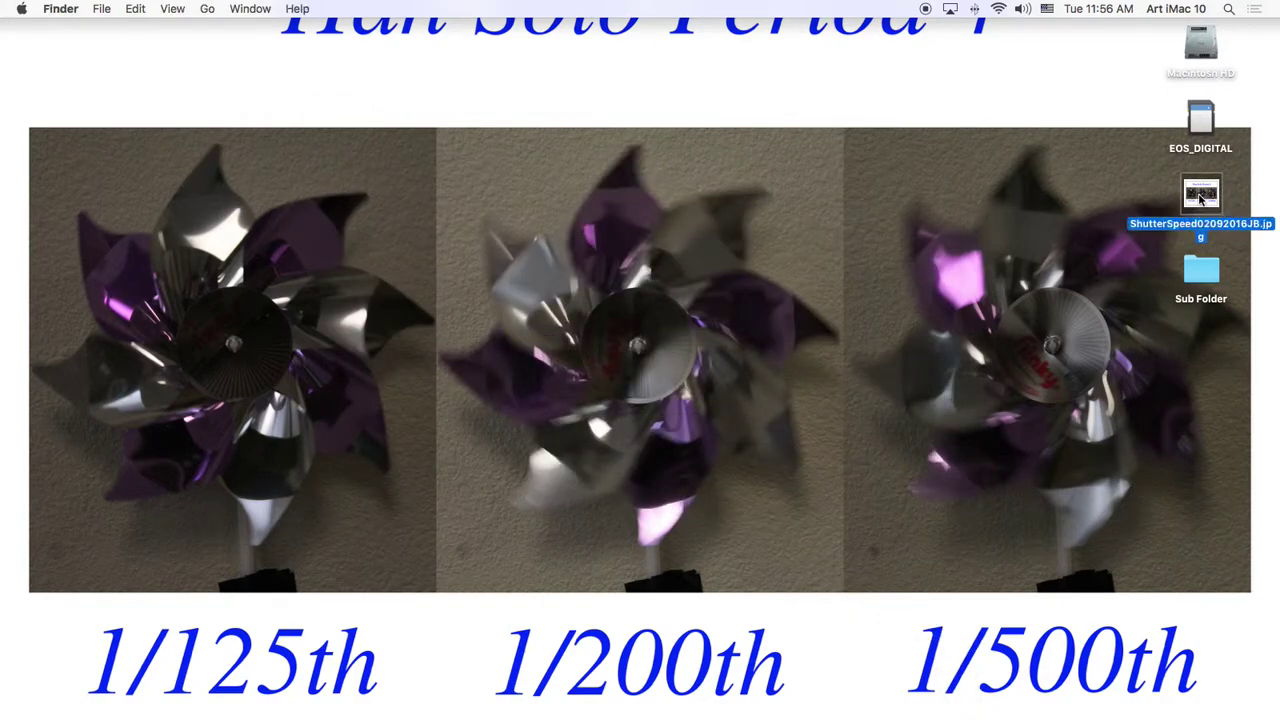
{"action": "double_click", "coordinate": [1201, 197]}
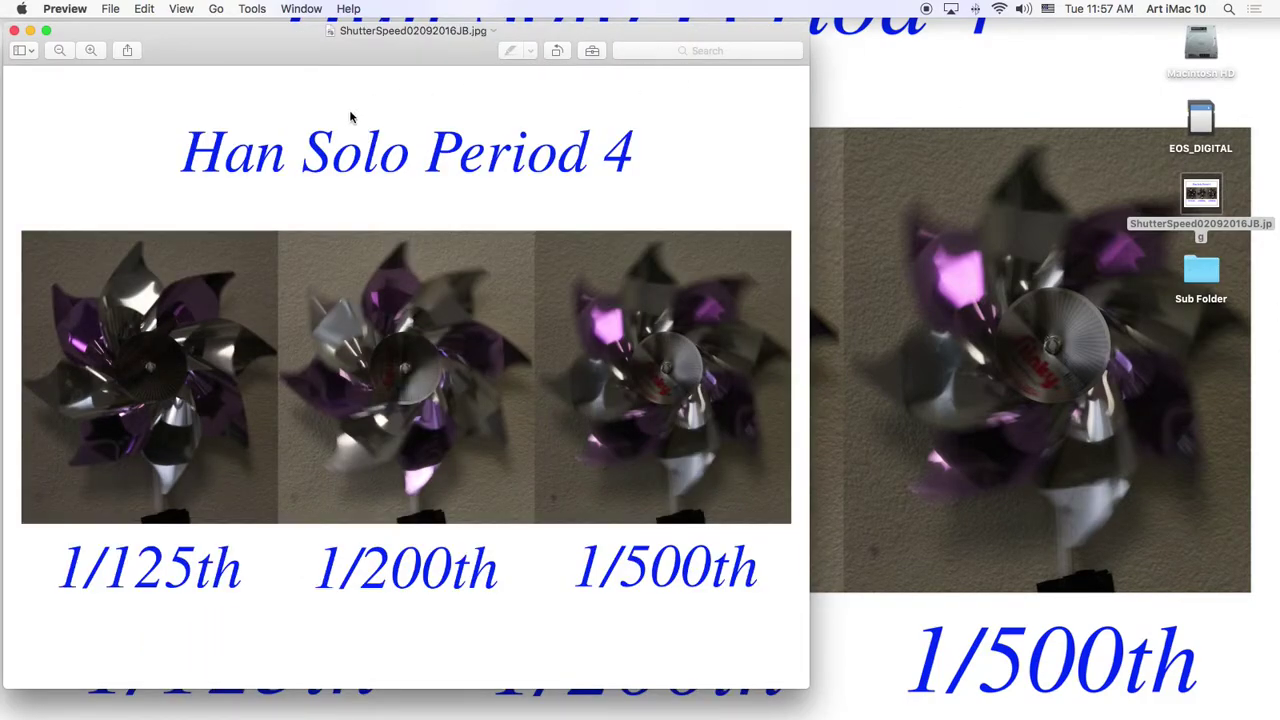
{"action": "left_click_drag", "start_coordinate": [173, 42], "coordinate": [382, 57]}
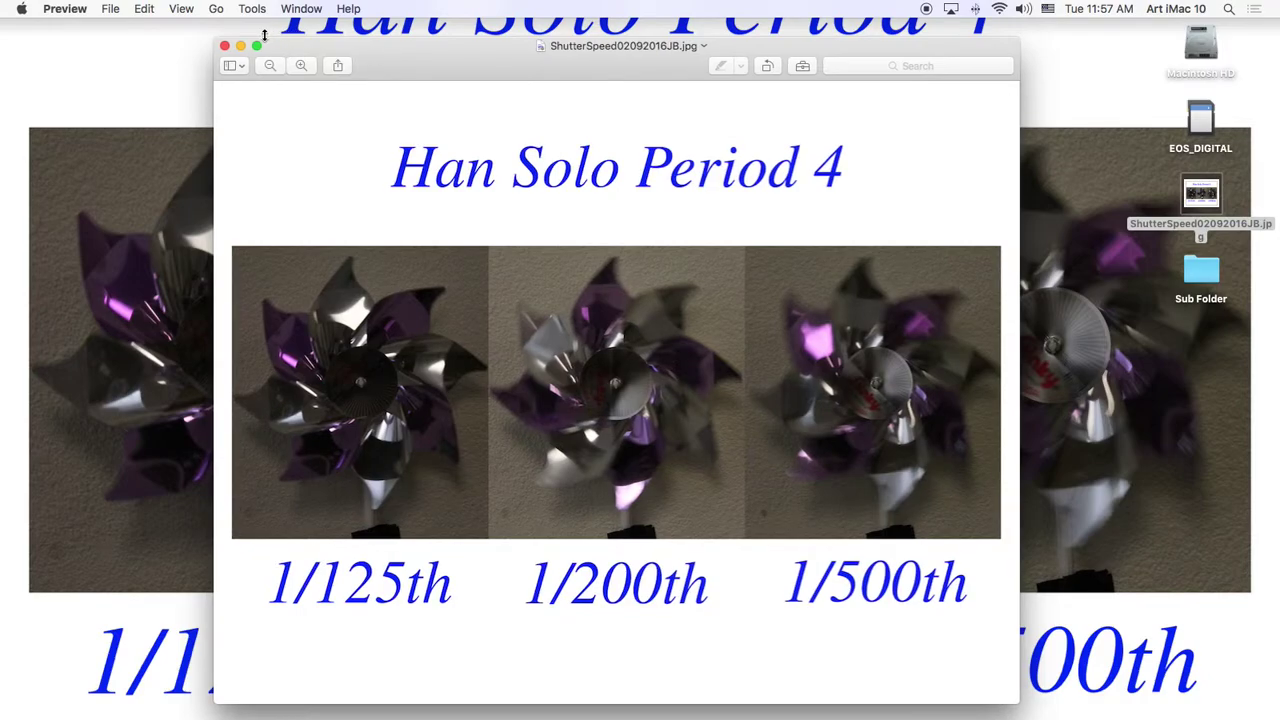
{"action": "left_click", "coordinate": [225, 46]}
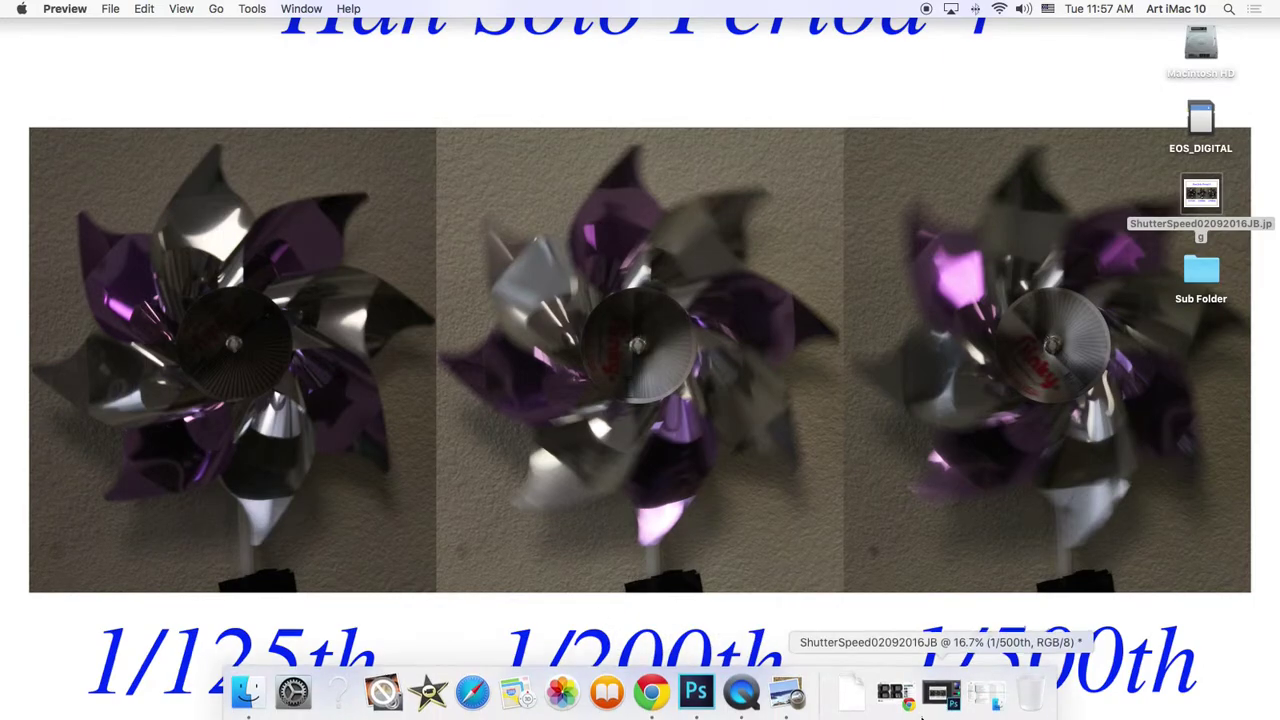
- Back in Photoshop, put Layer 4's photo in the left slot and Layer 2's on the right
{"action": "left_click", "coordinate": [912, 692]}
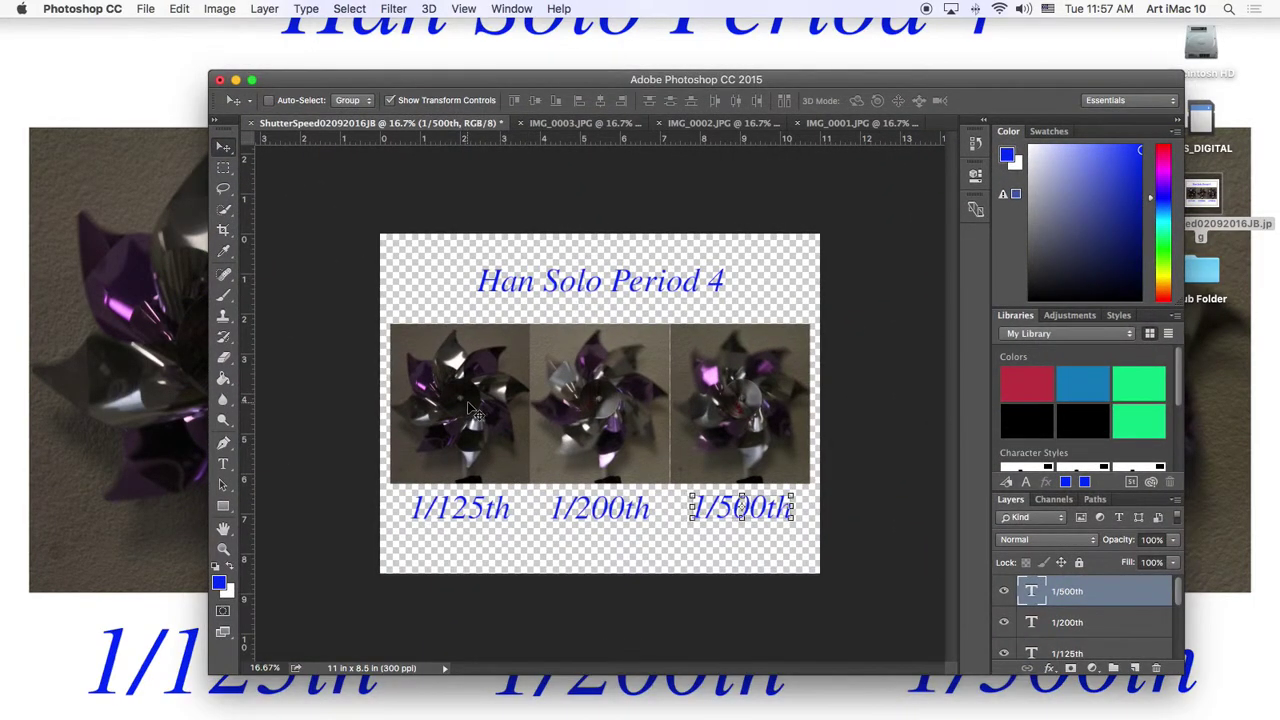
{"action": "left_click_drag", "start_coordinate": [468, 401], "coordinate": [757, 443]}
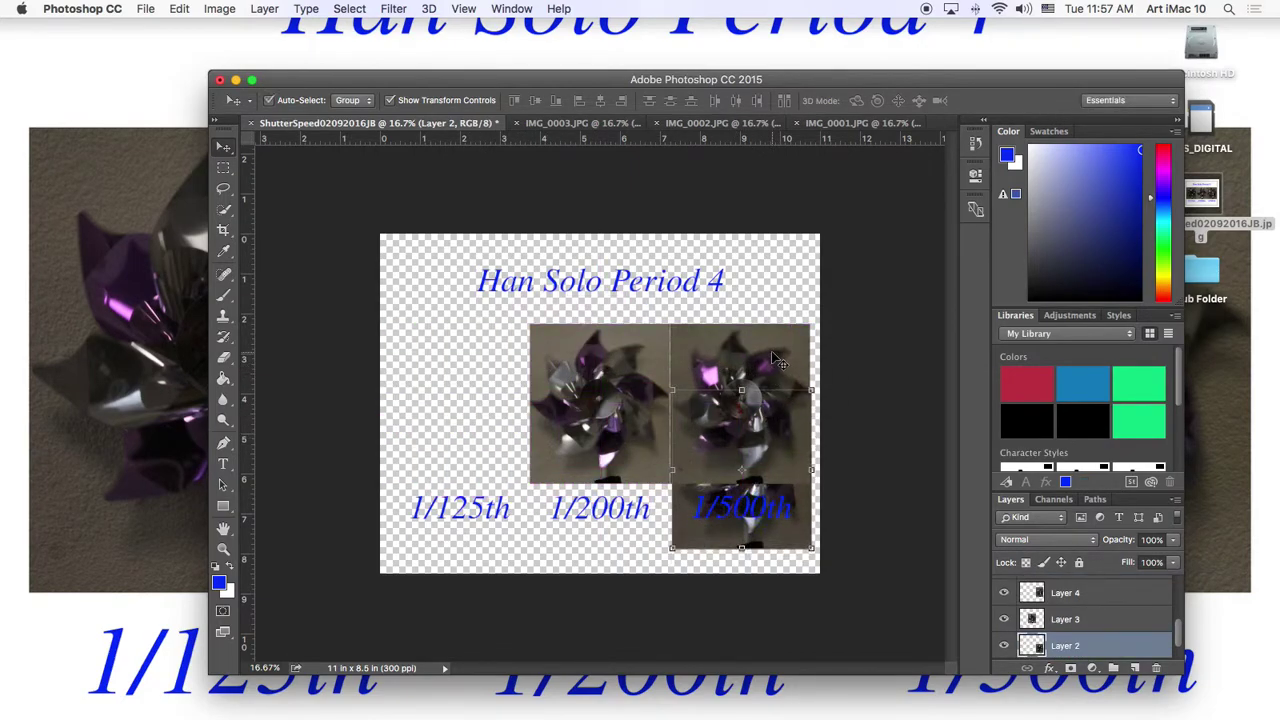
{"action": "left_click", "coordinate": [776, 360], "text": "super"}
{"action": "left_click_drag", "start_coordinate": [776, 360], "coordinate": [507, 358]}
{"action": "left_click", "coordinate": [768, 428], "text": "super"}
{"action": "left_click_drag", "start_coordinate": [768, 428], "coordinate": [767, 362]}
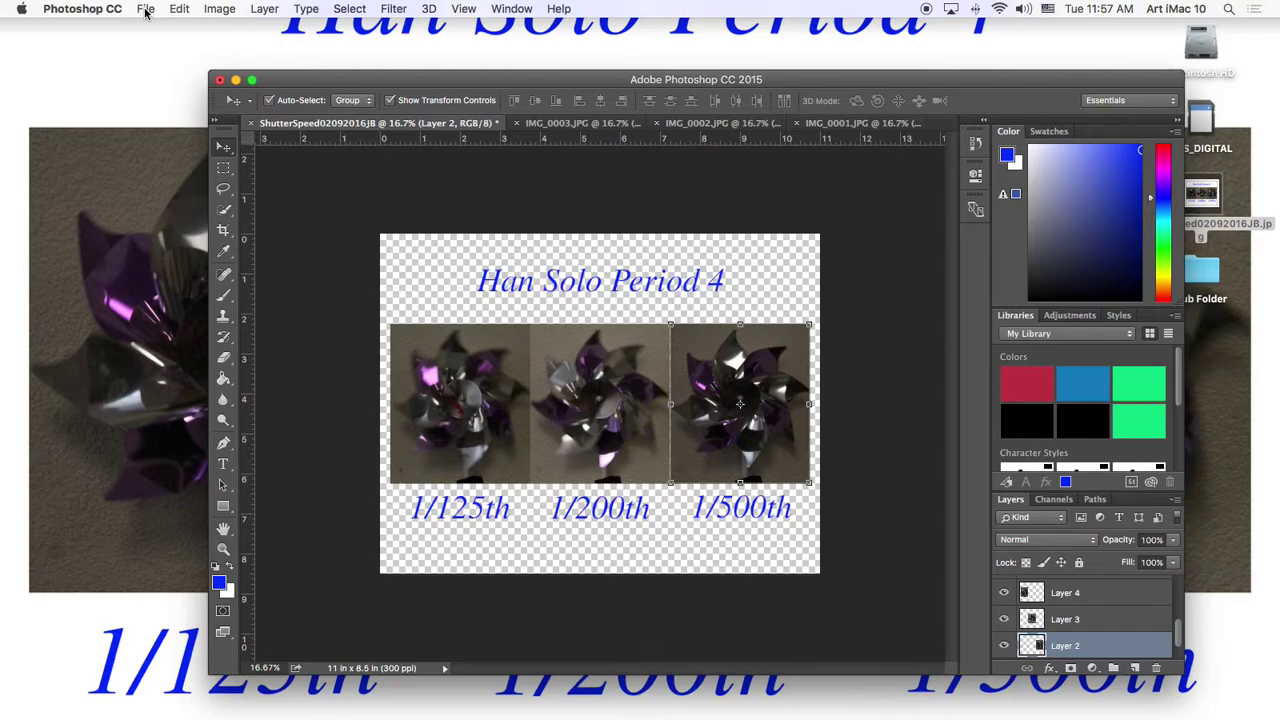
- Save the rearranged layout as JPEG ShutterSpeed02092016JB.jpg on the Desktop, replacing the old file
{"action": "key", "text": "super+shift+s"}
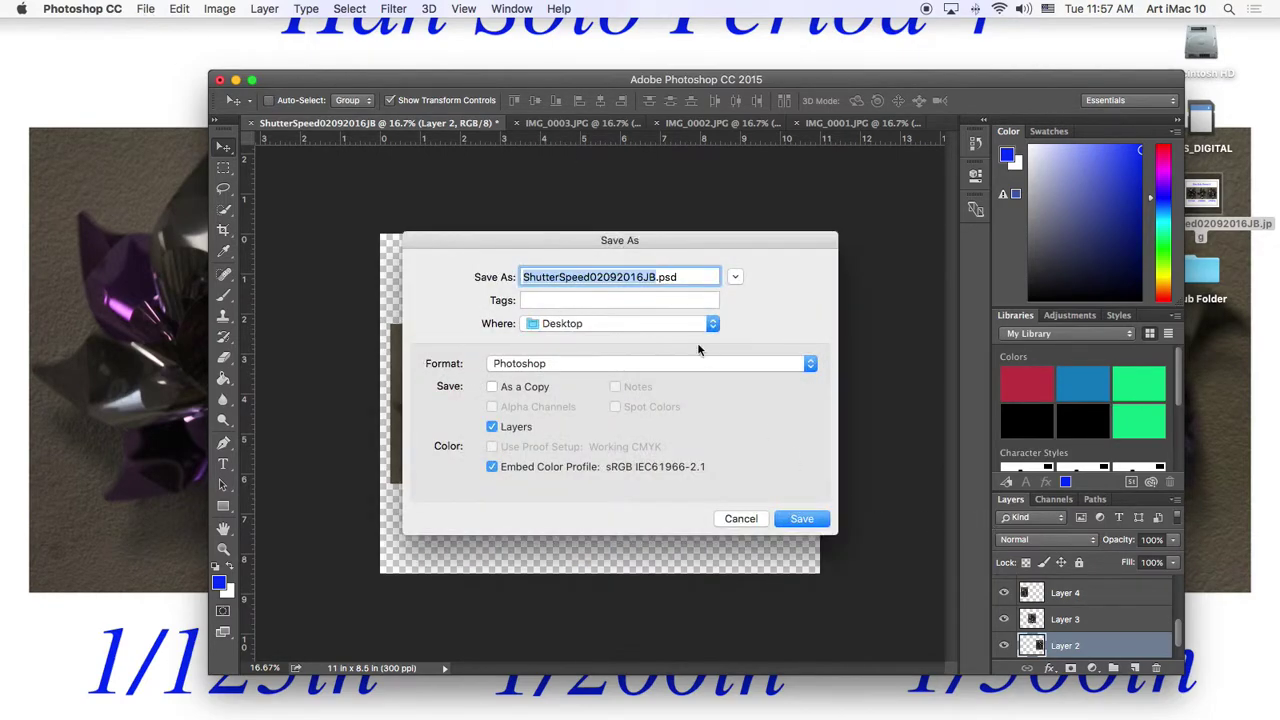
{"action": "left_click", "coordinate": [707, 325]}
{"action": "left_click", "coordinate": [540, 363]}
{"action": "left_click", "coordinate": [506, 464]}
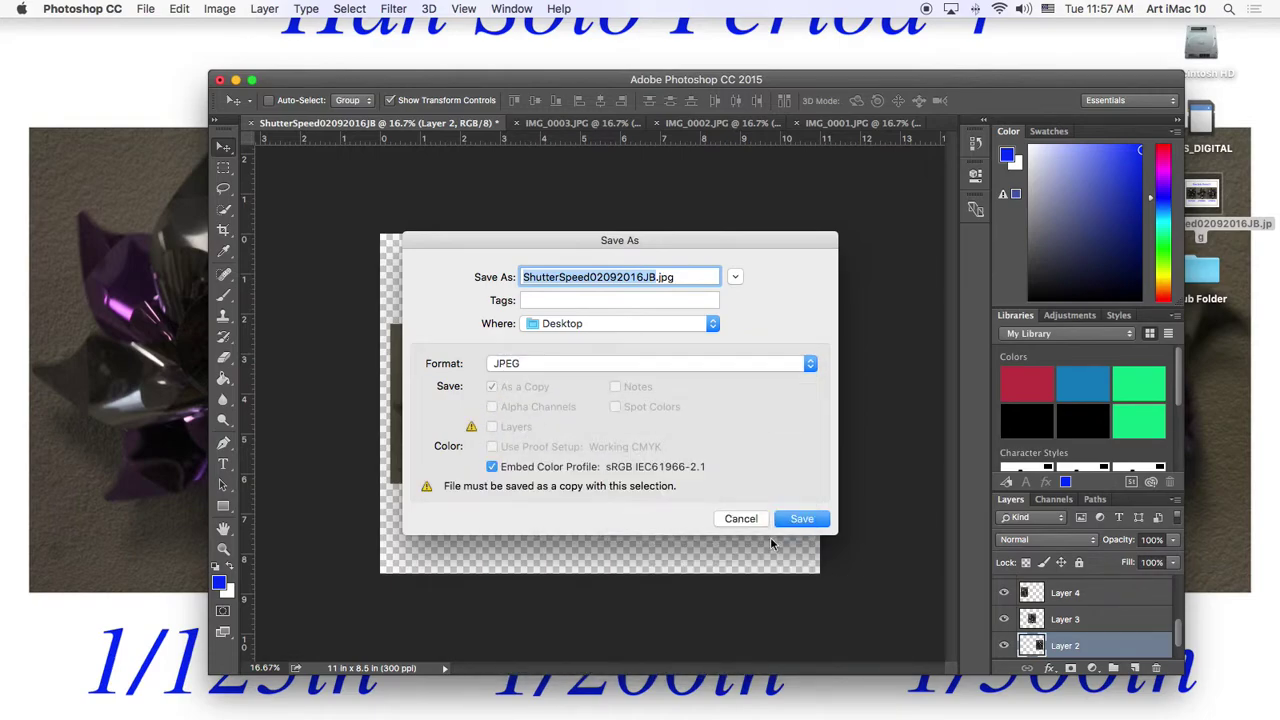
{"action": "left_click", "coordinate": [802, 519]}
{"action": "left_click", "coordinate": [752, 350]}
{"action": "left_click", "coordinate": [856, 327]}
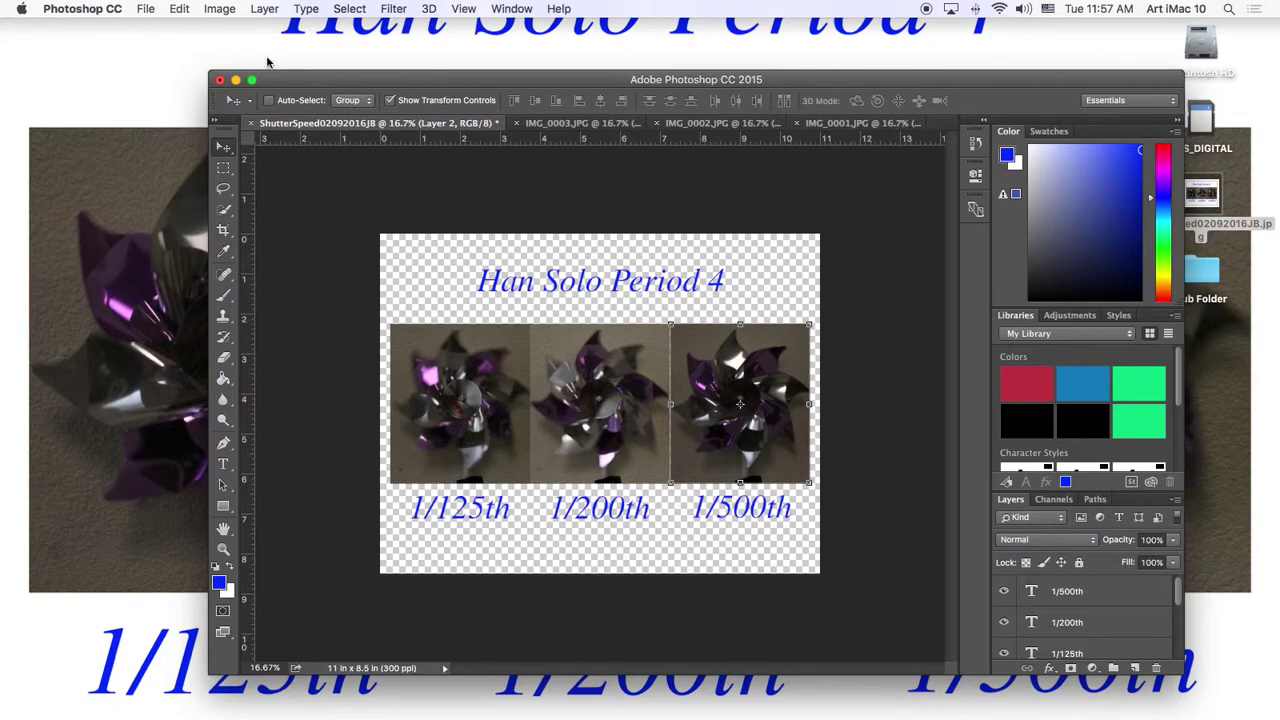
- Minimize the Photoshop window
{"action": "left_click", "coordinate": [235, 79]}
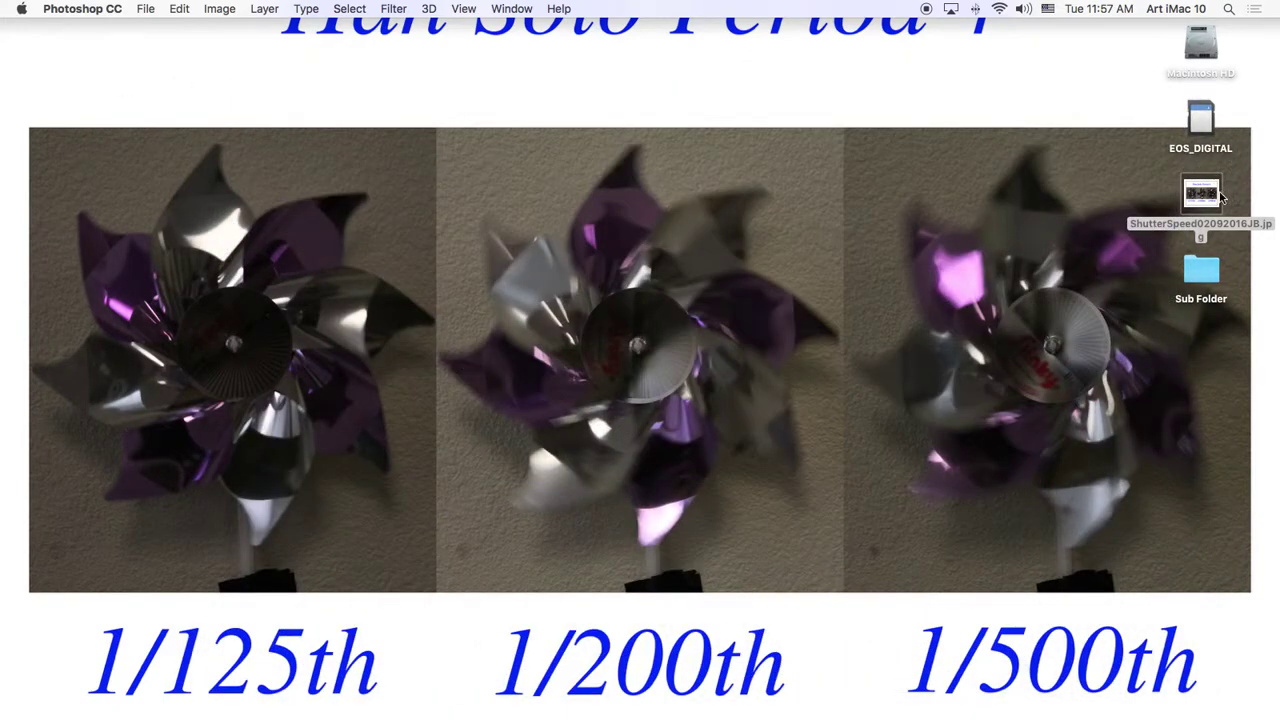
- Open ShutterSpeed02092016JB.jpg from the desktop in Preview and enlarge the window to fill the screen
{"action": "double_click", "coordinate": [1216, 203]}
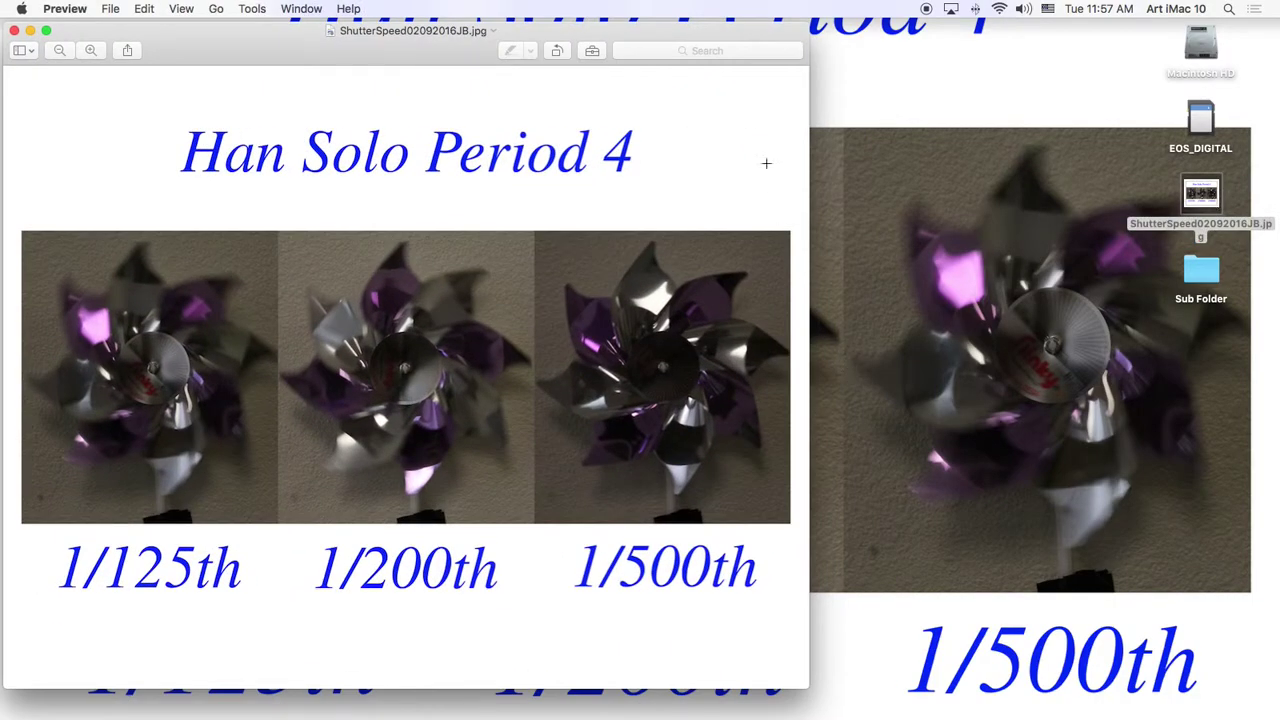
{"action": "left_click_drag", "start_coordinate": [806, 688], "coordinate": [1264, 713]}
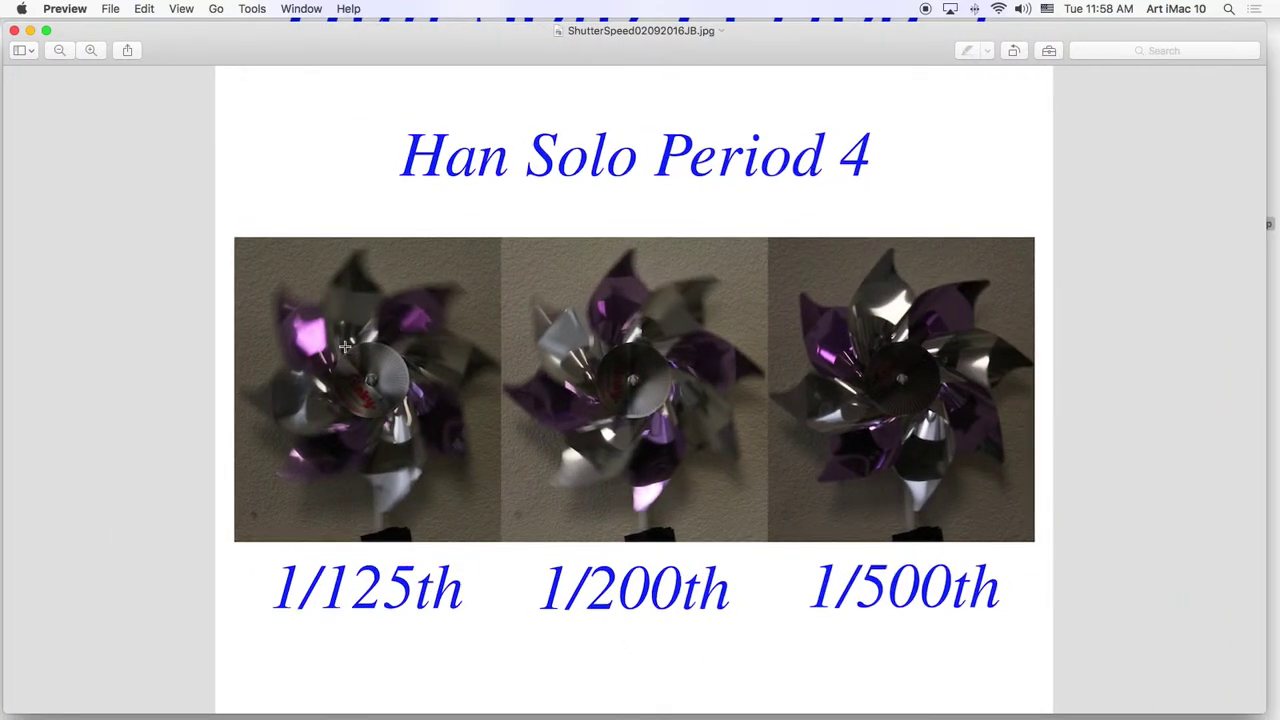